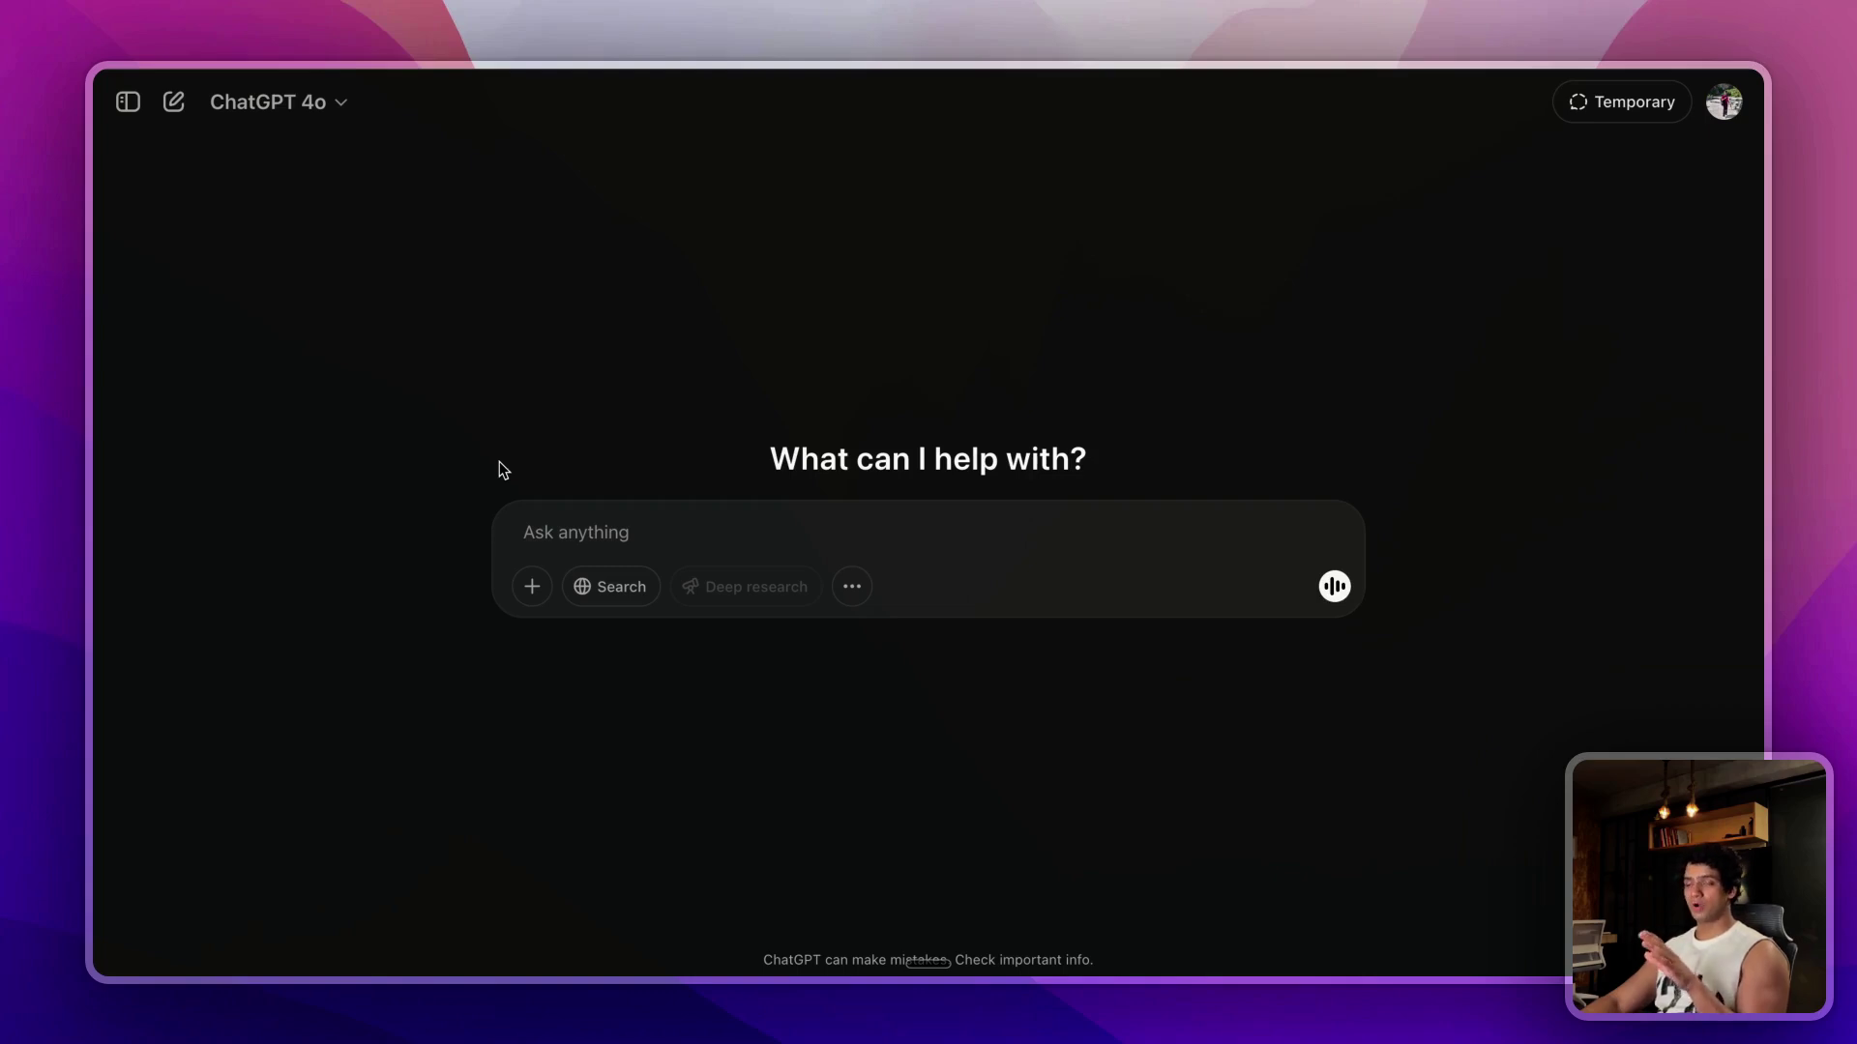
Dictate the MoodFlow mood-tracker idea and send a request for a project statement and core features.
key(ctrl+shift+s)
key(ctrl+shift+s)
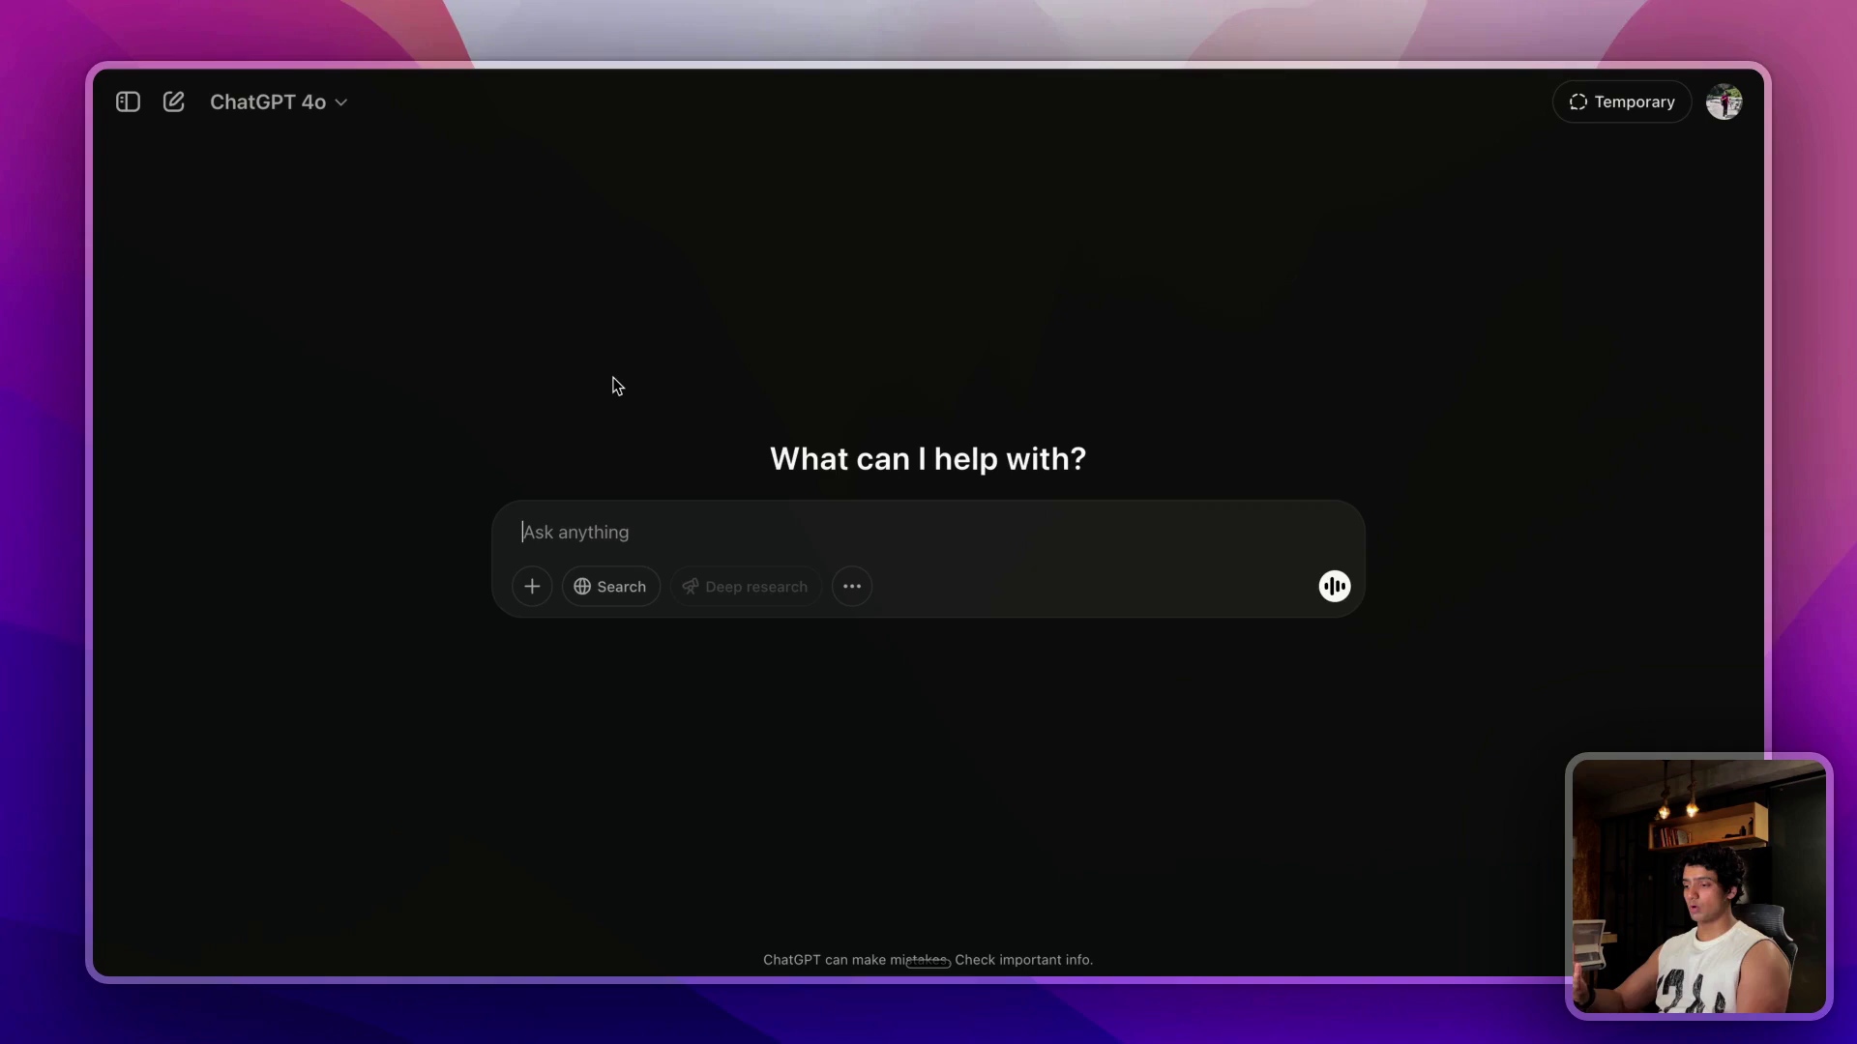
key(fn)
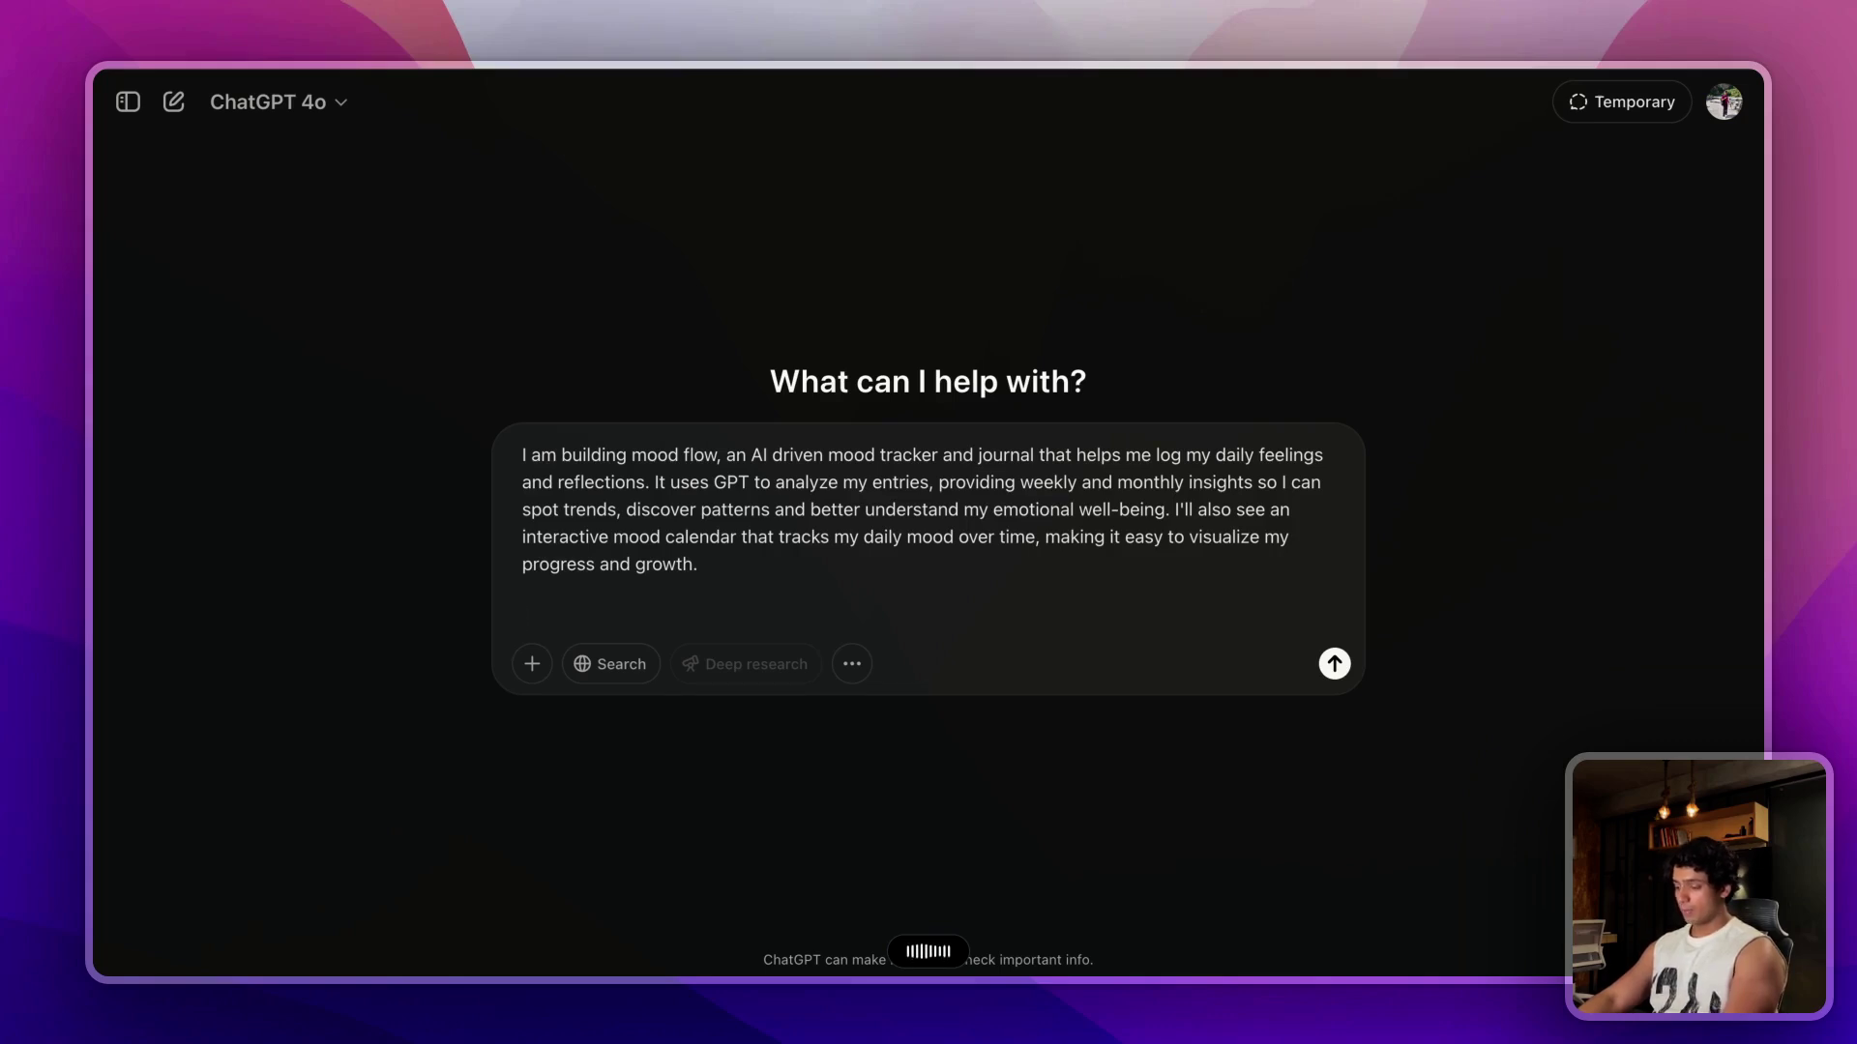
key(Return)
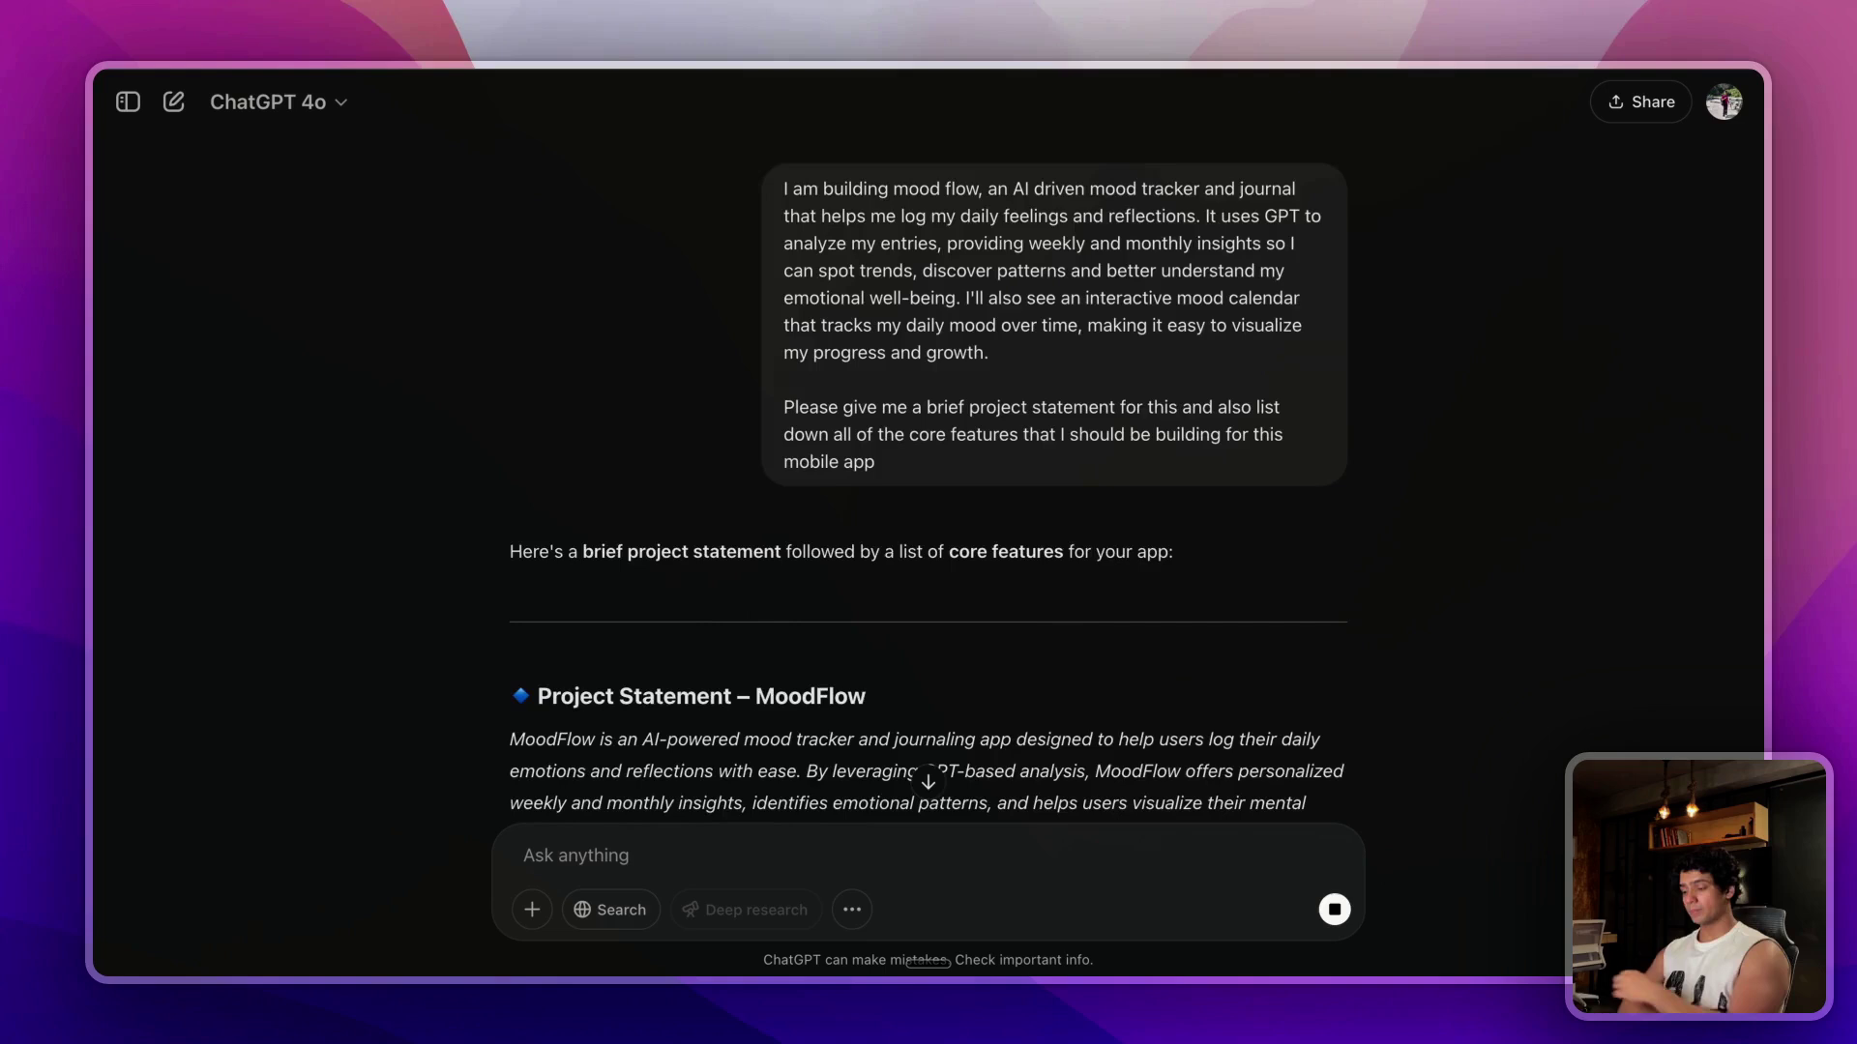
scroll(814, 552, down, 5)
scroll(815, 552, down, 2)
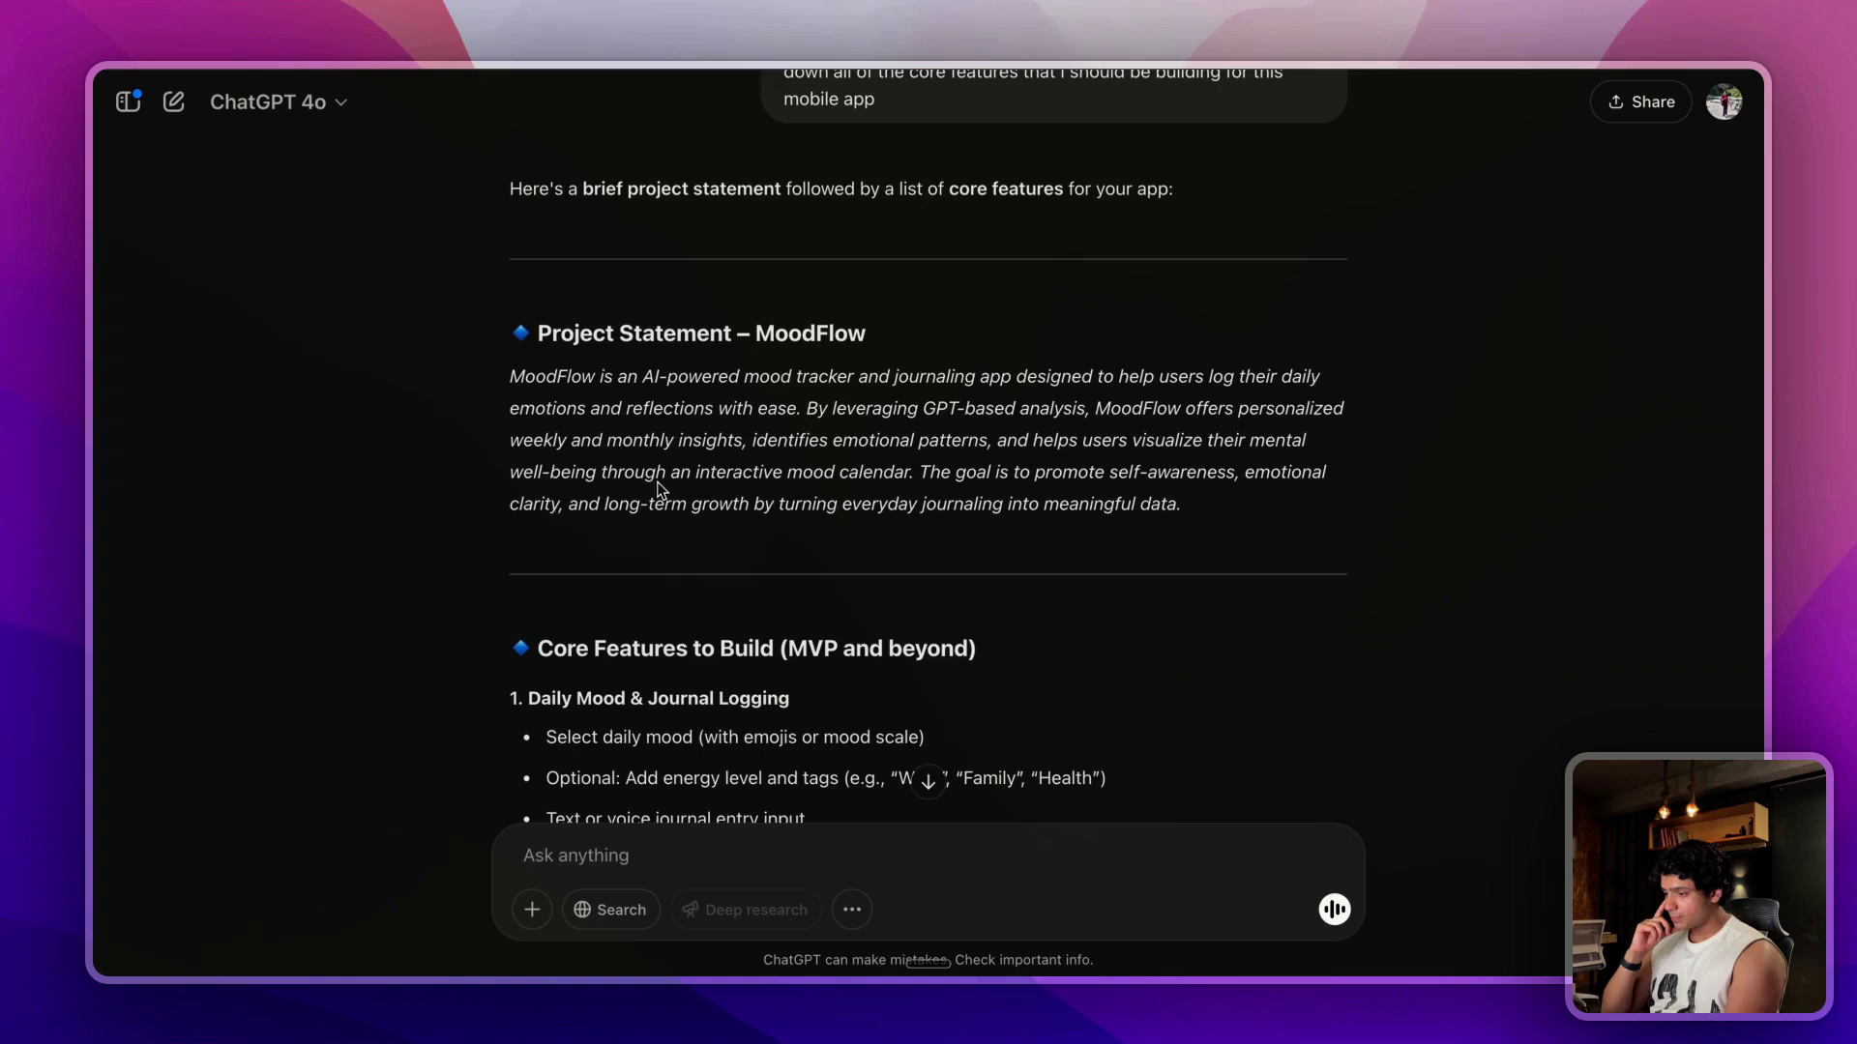
drag(513, 375, 1257, 513)
click(1256, 514)
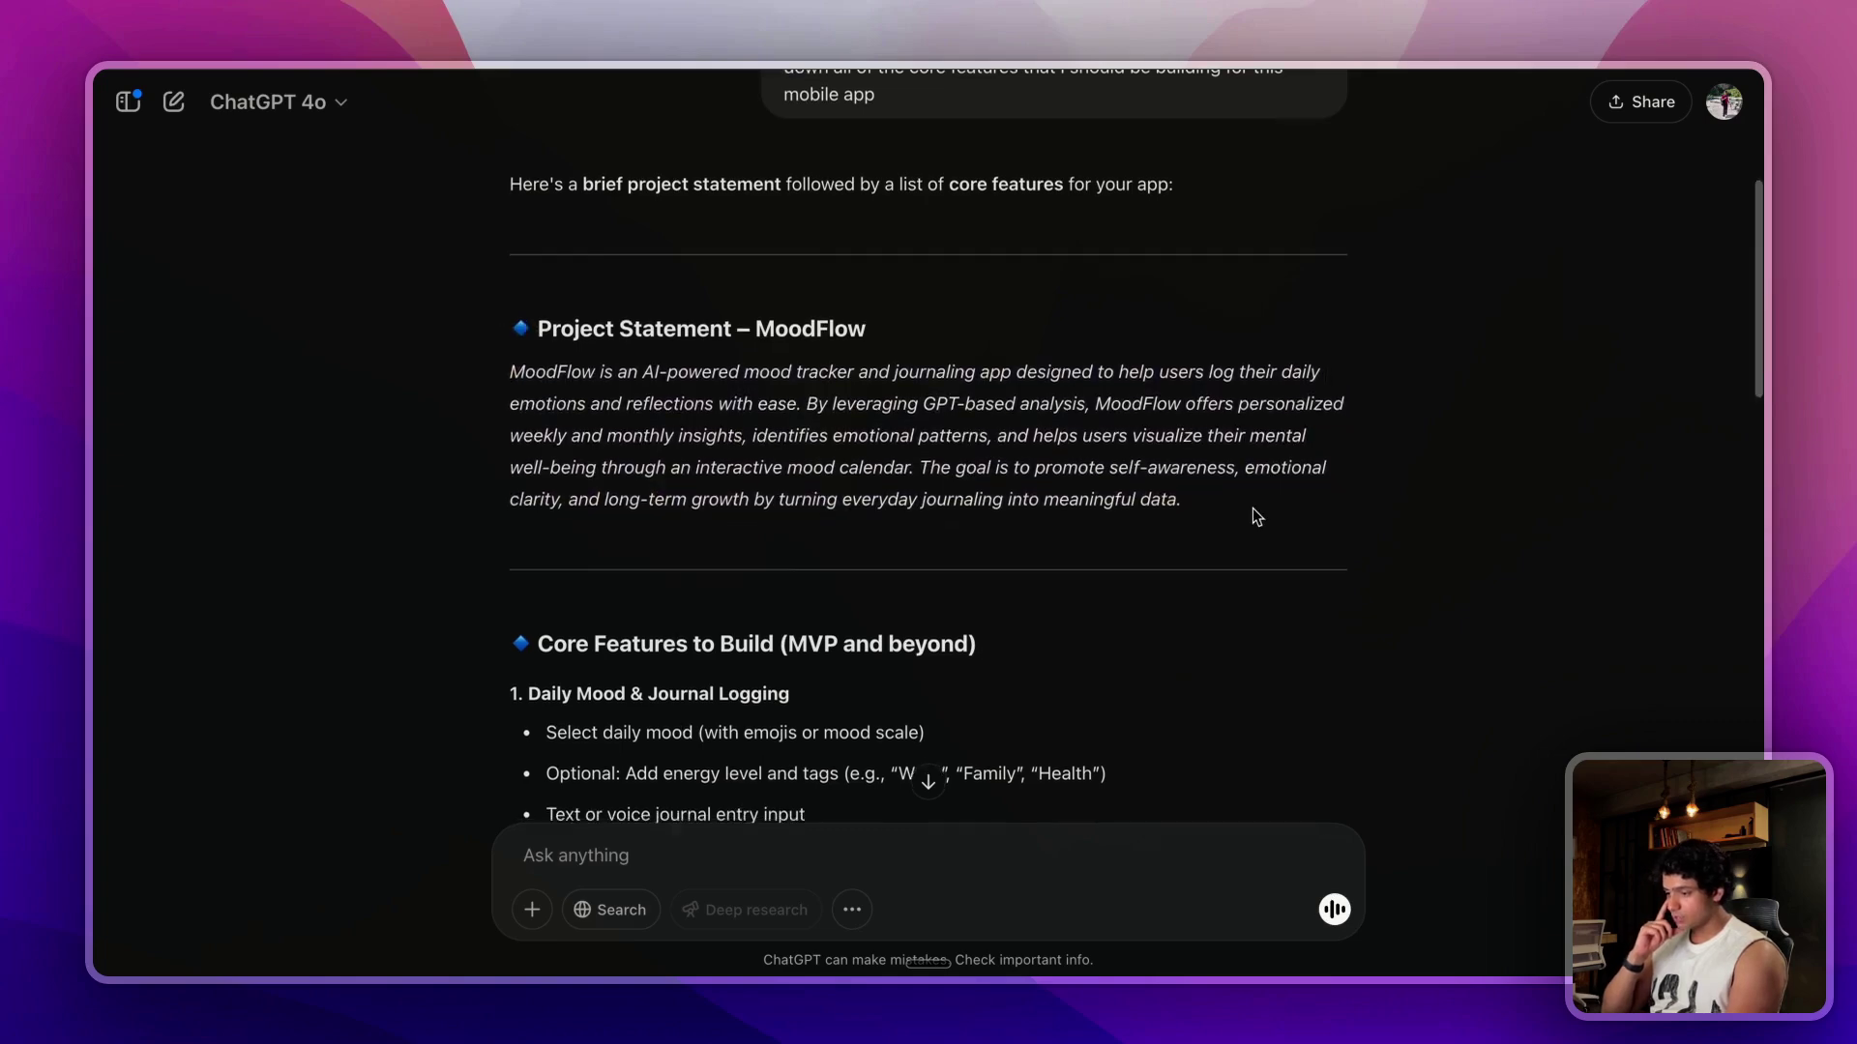
scroll(775, 290, down, 5)
scroll(974, 542, down, 5)
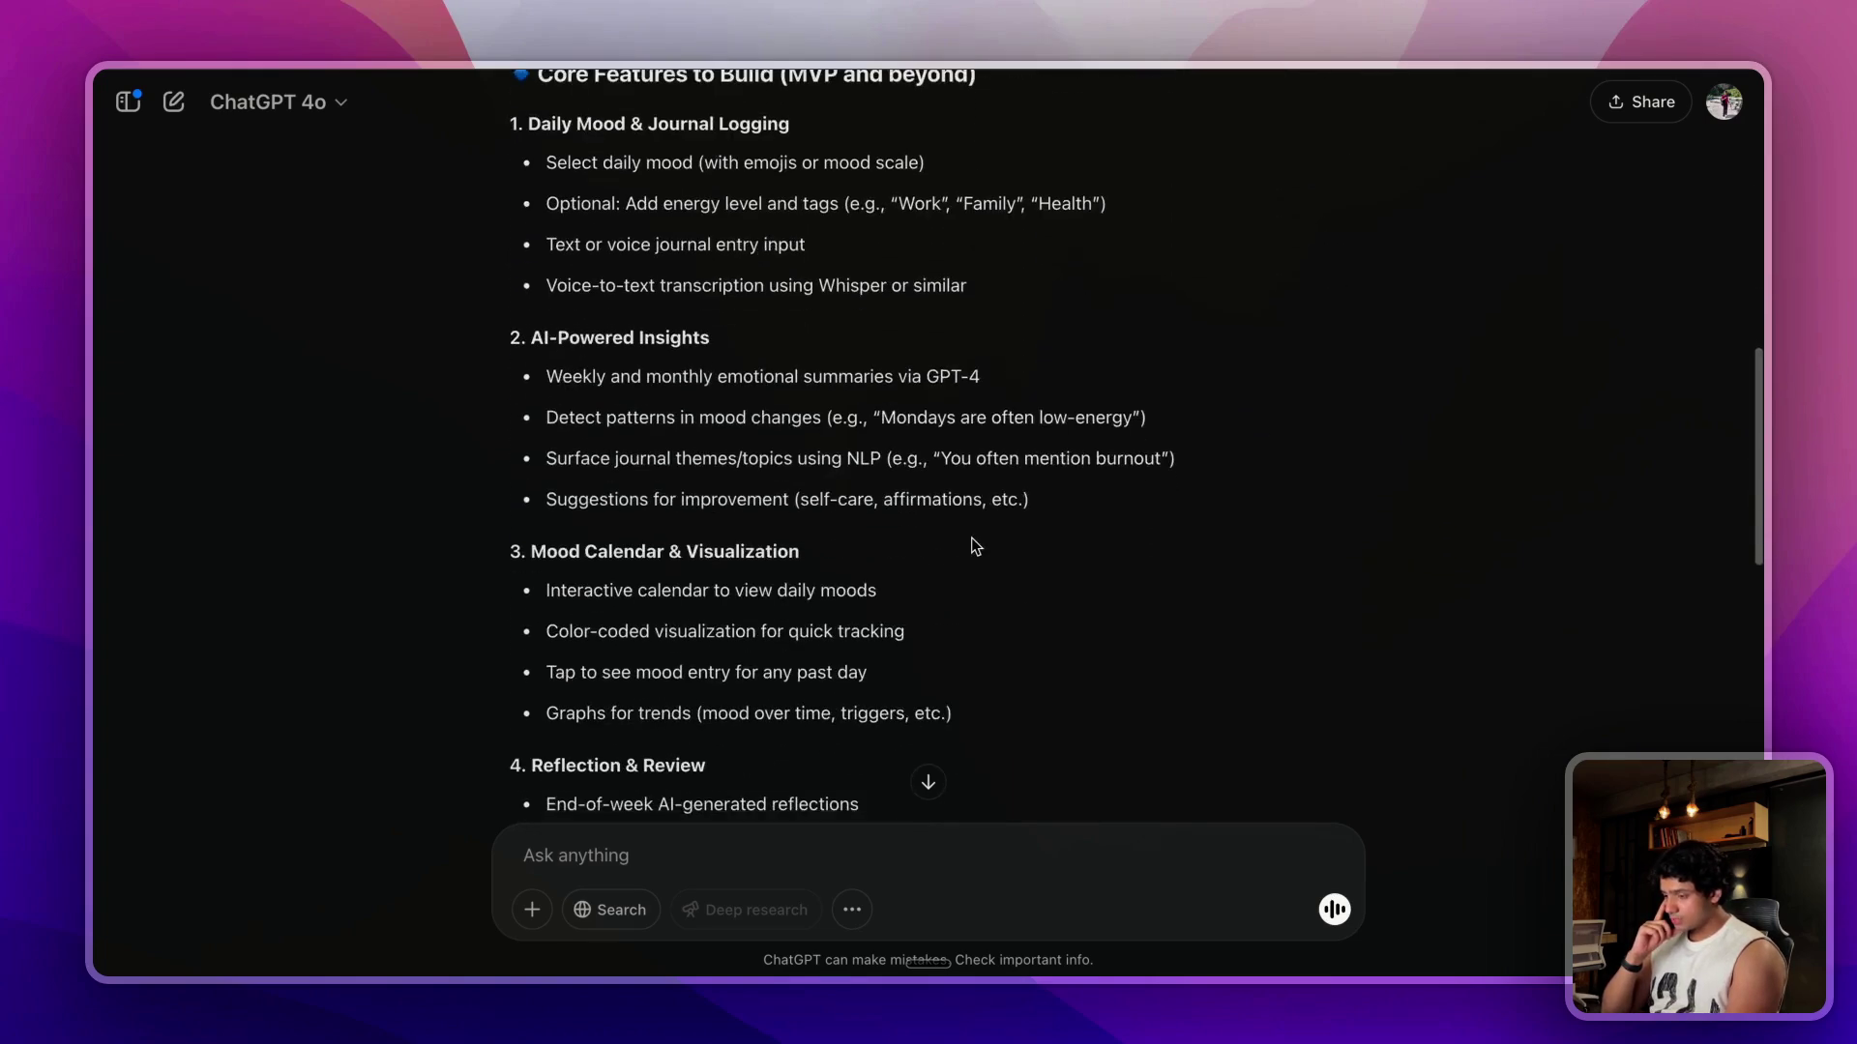
scroll(974, 544, down, 1)
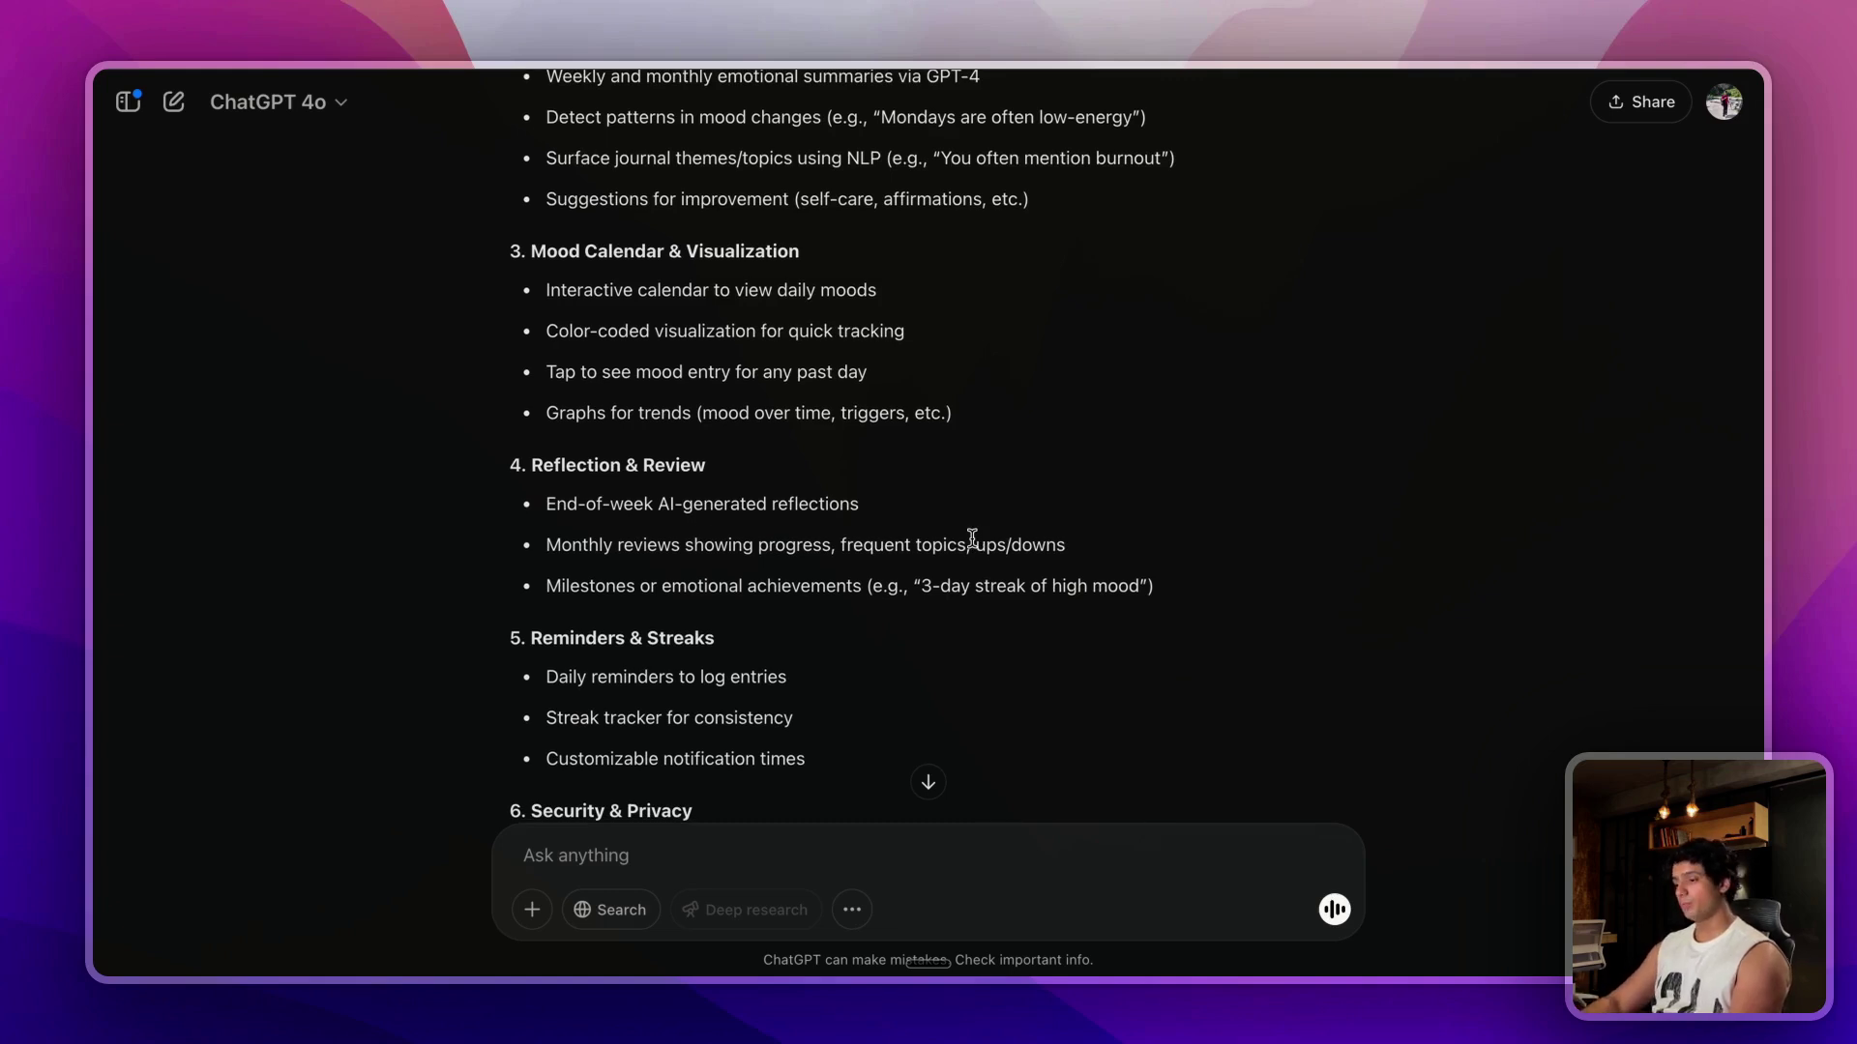
scroll(972, 537, down, 5)
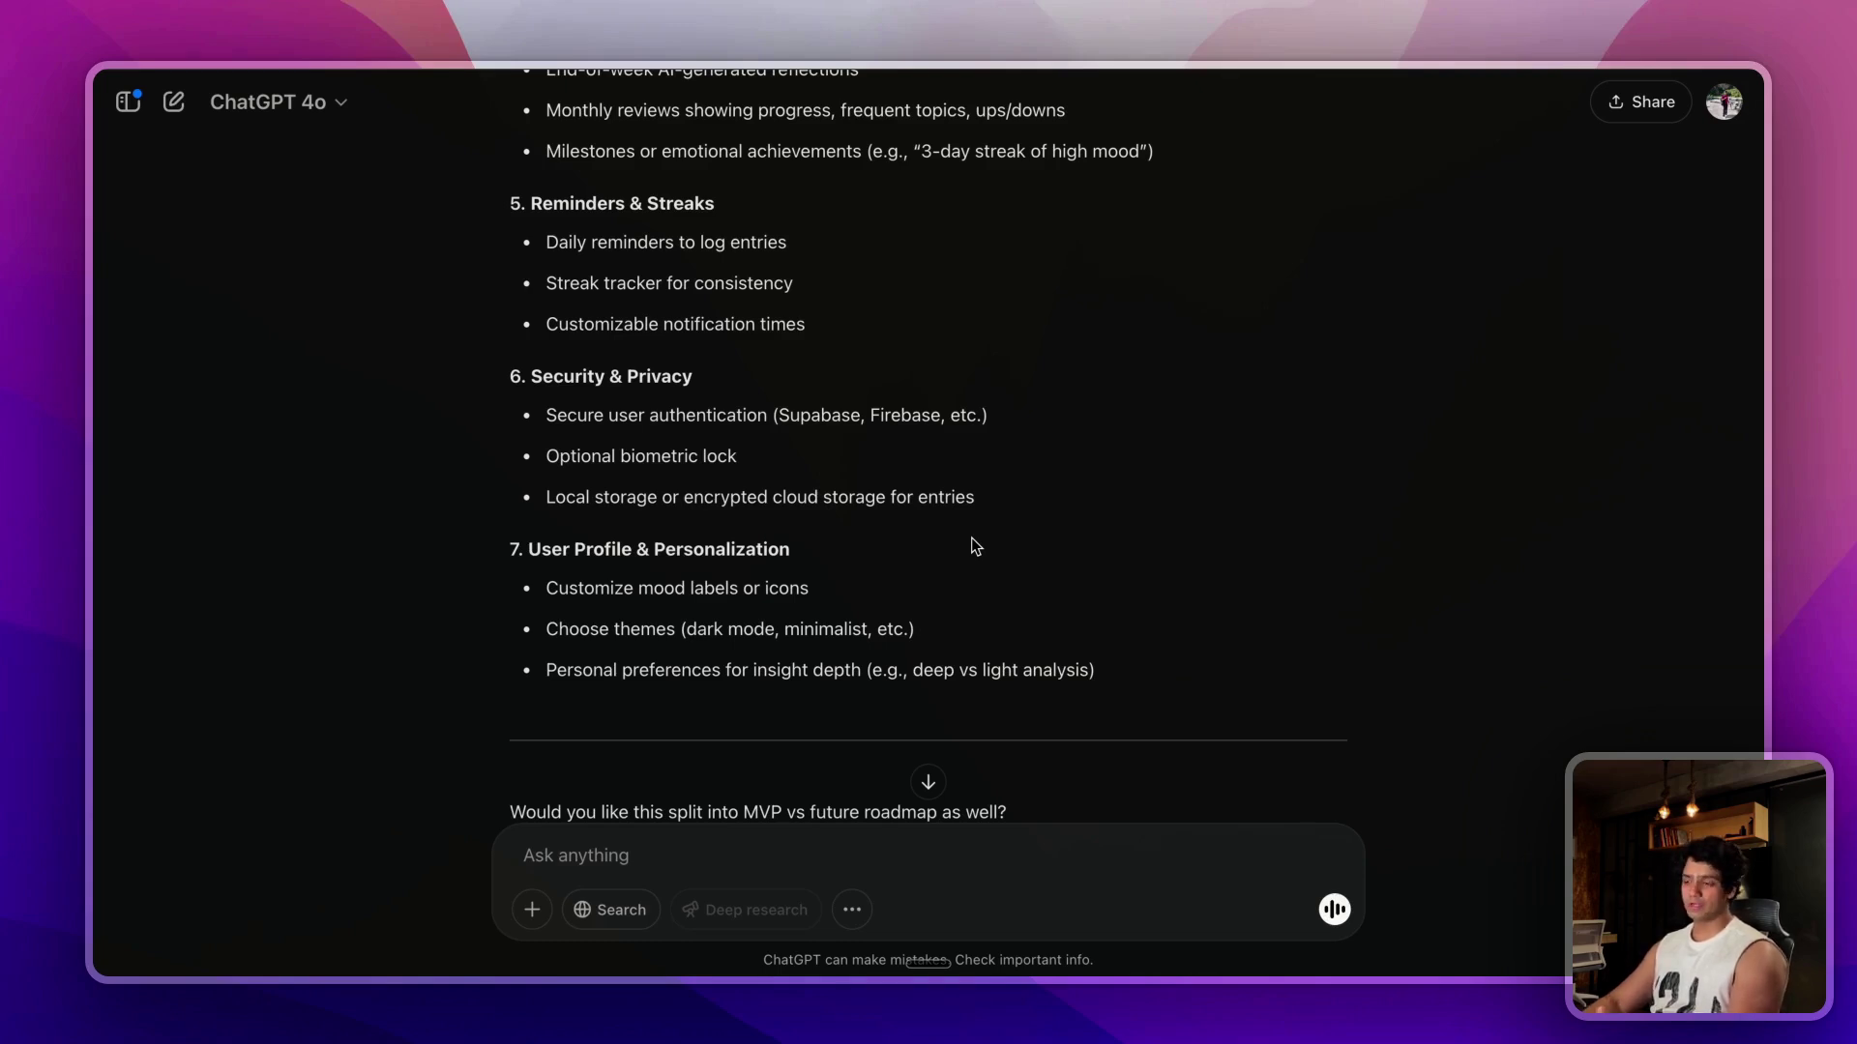
scroll(975, 546, up, 8)
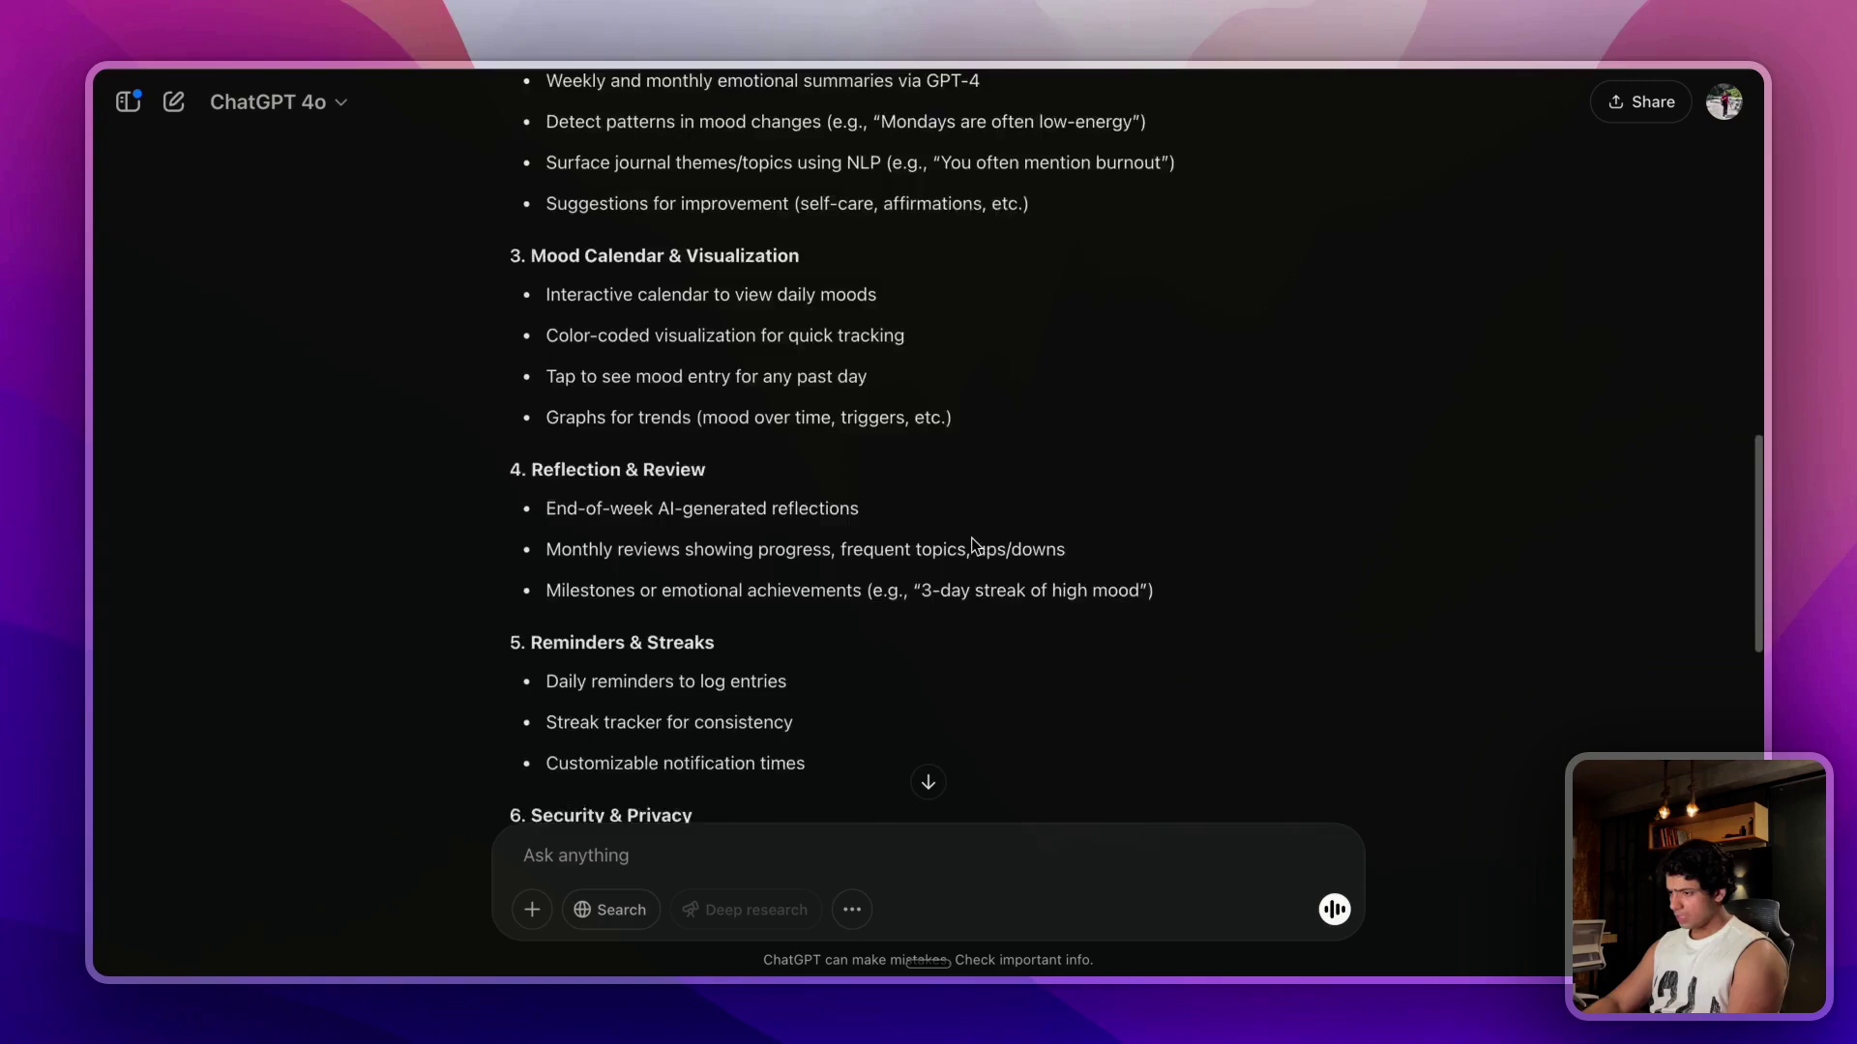
scroll(974, 546, up, 3)
scroll(974, 539, down, 12)
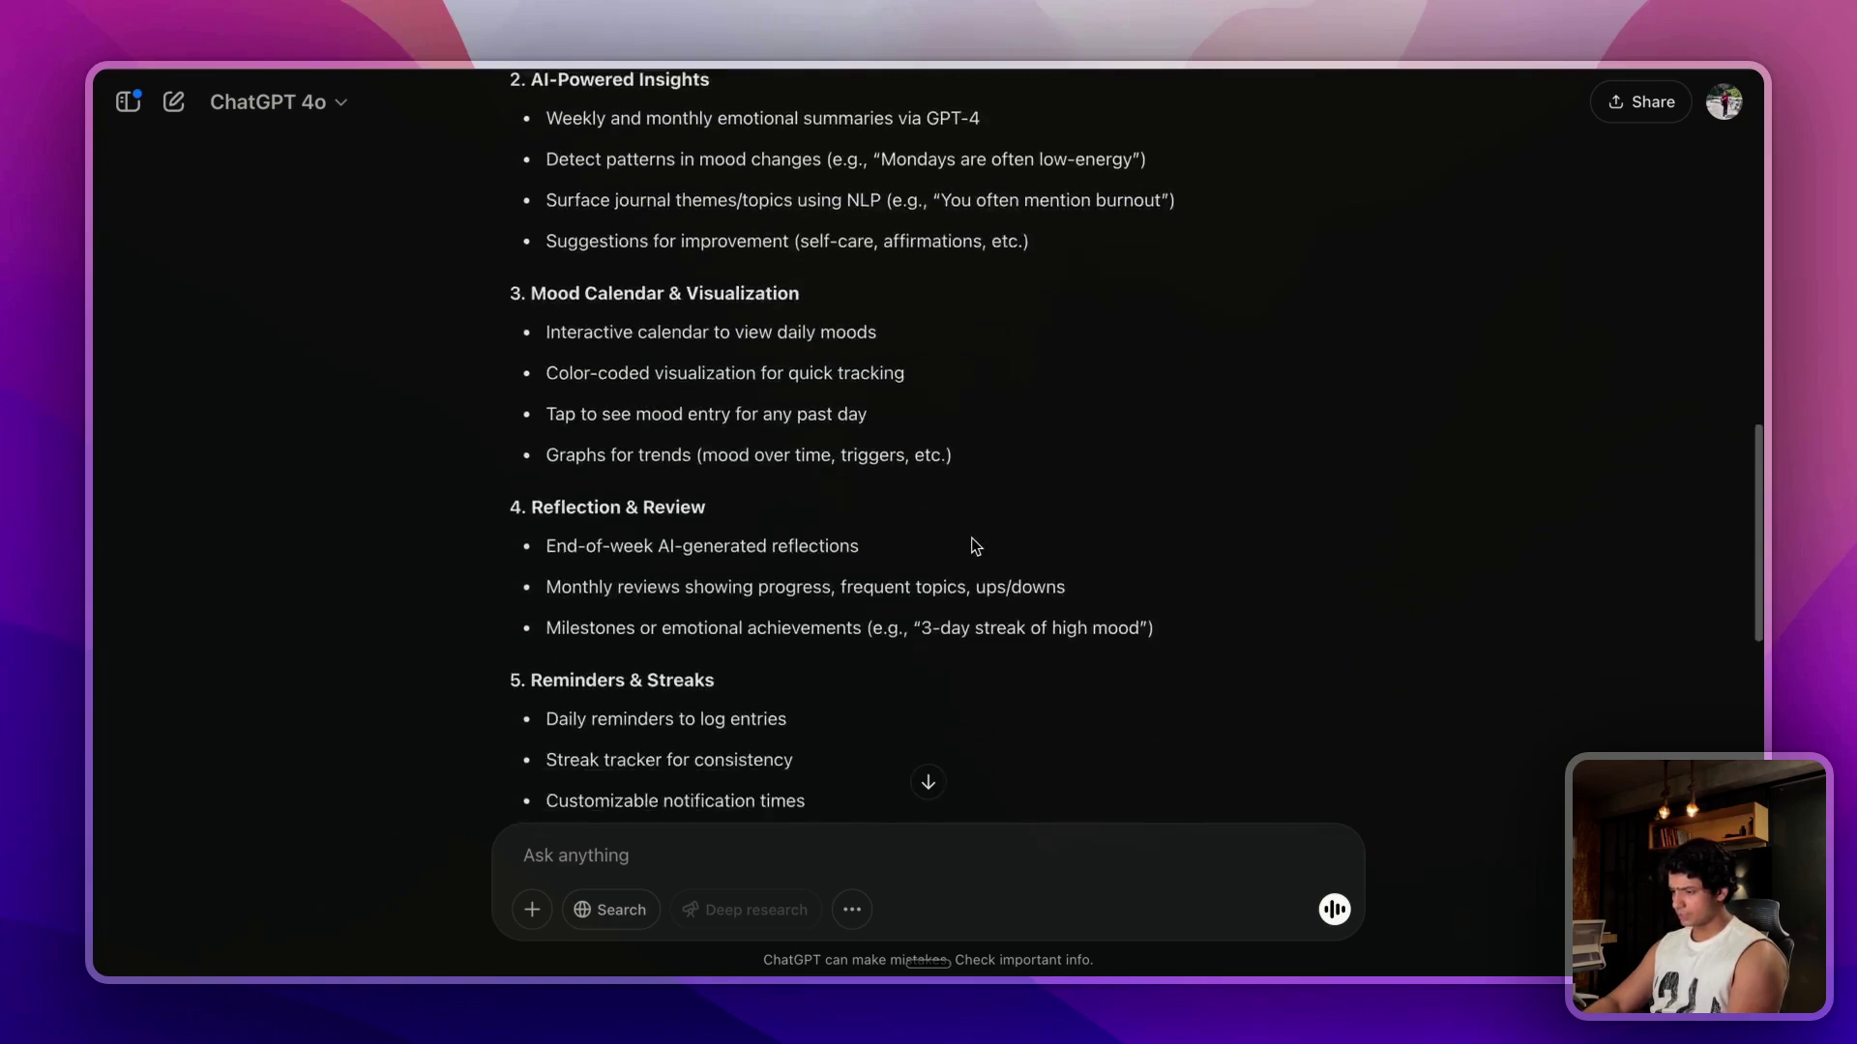
Dictate a MoSCoW prioritisation request for the MVP features and review the resulting table.
key(fn)
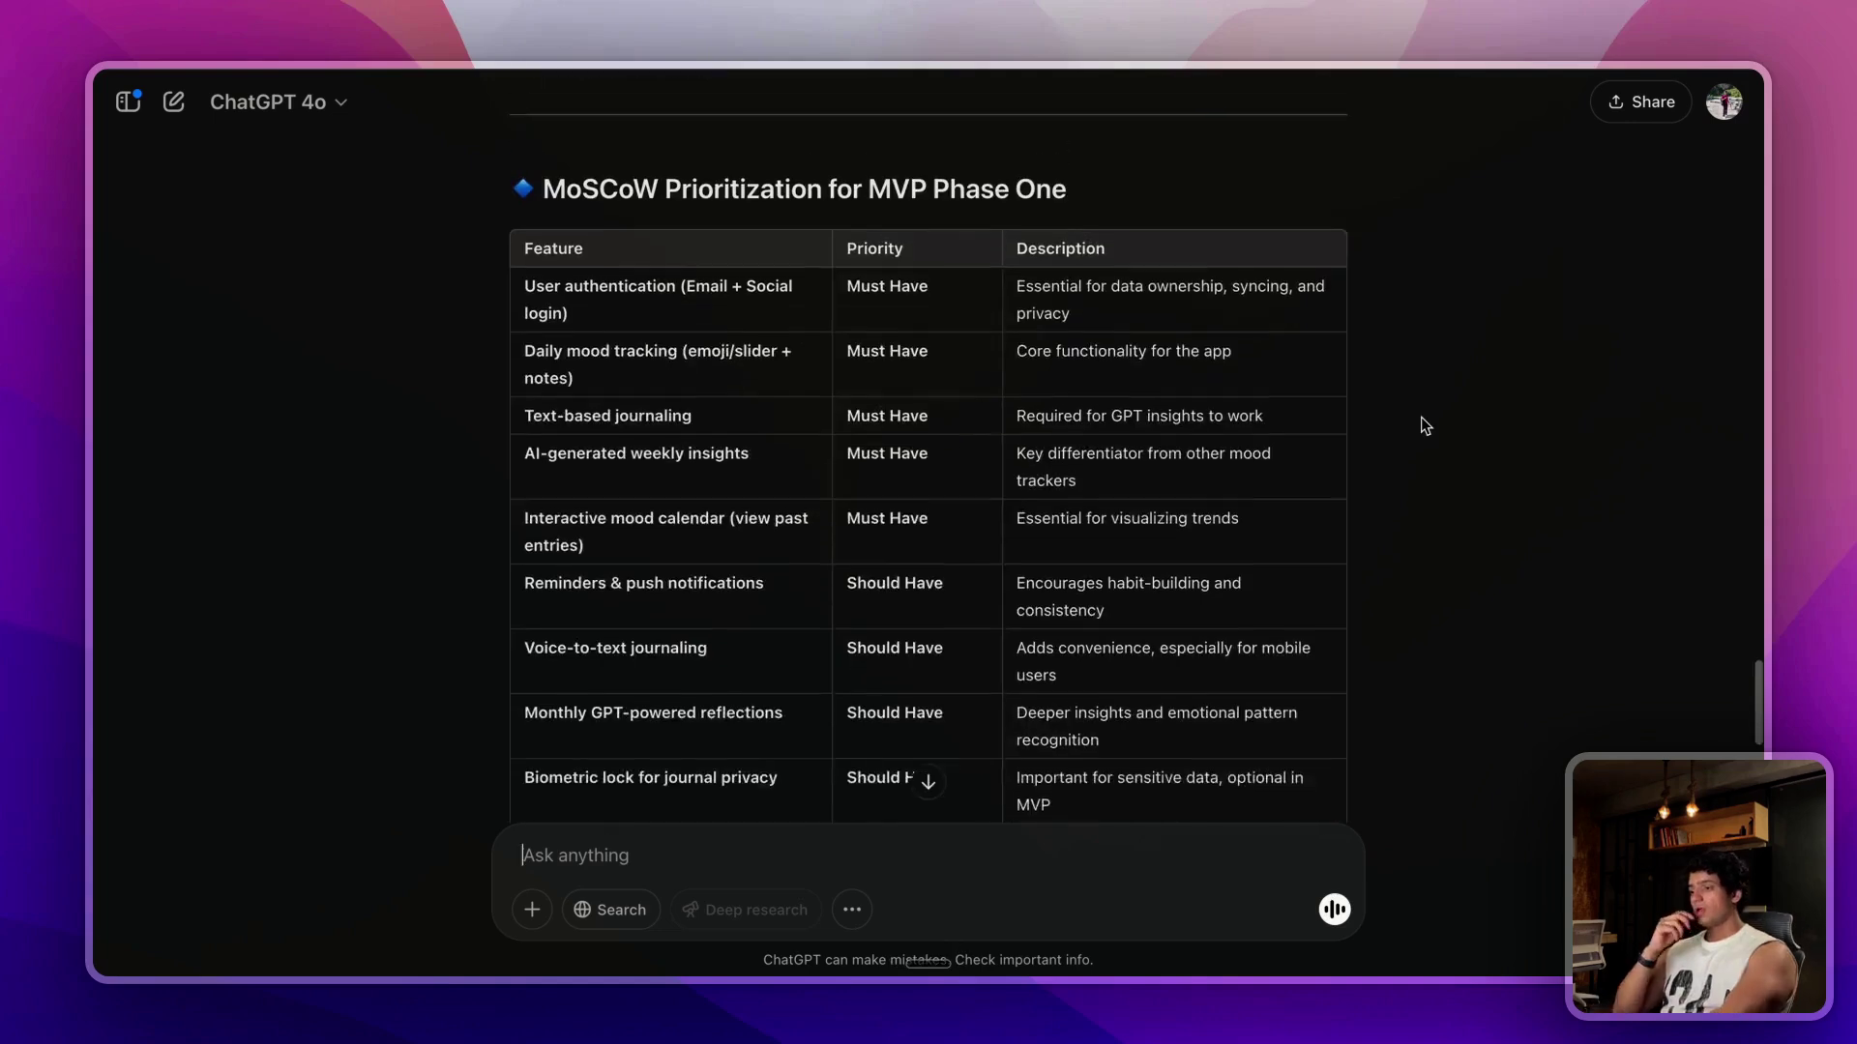
scroll(1421, 419, up, 2)
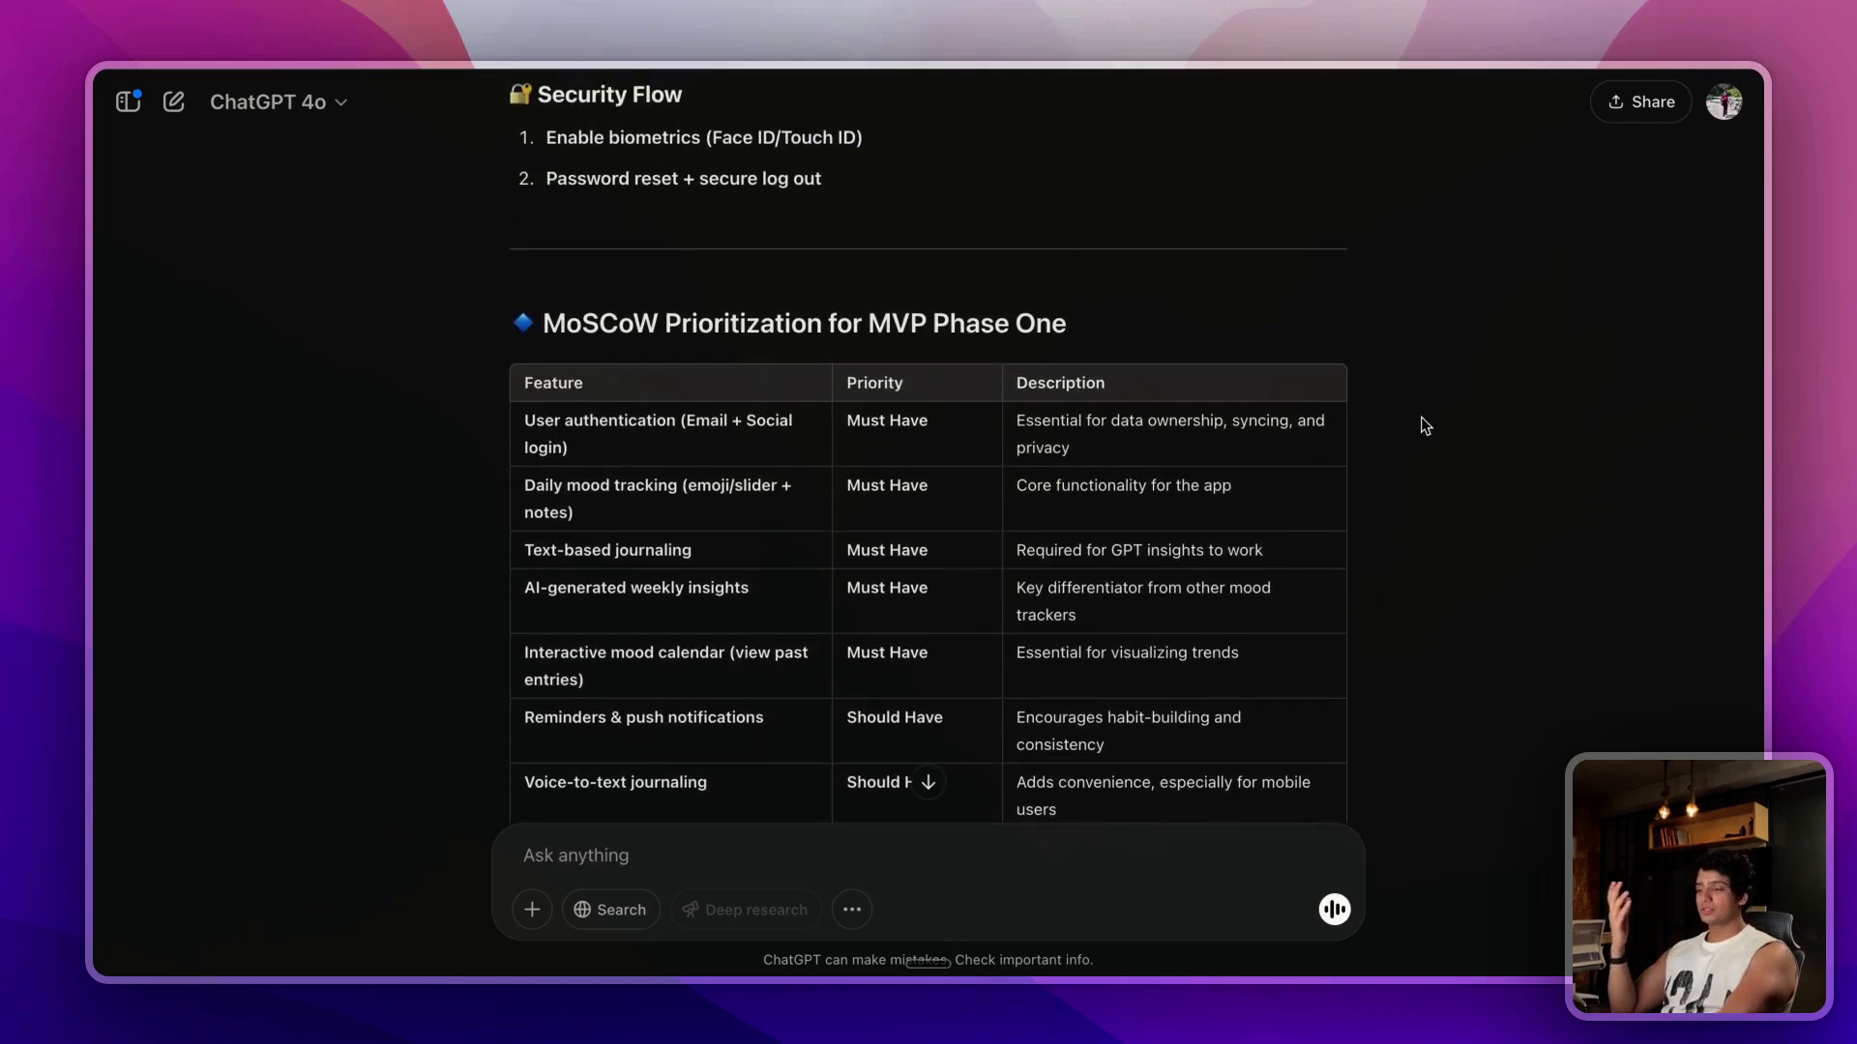
scroll(1422, 418, down, 2)
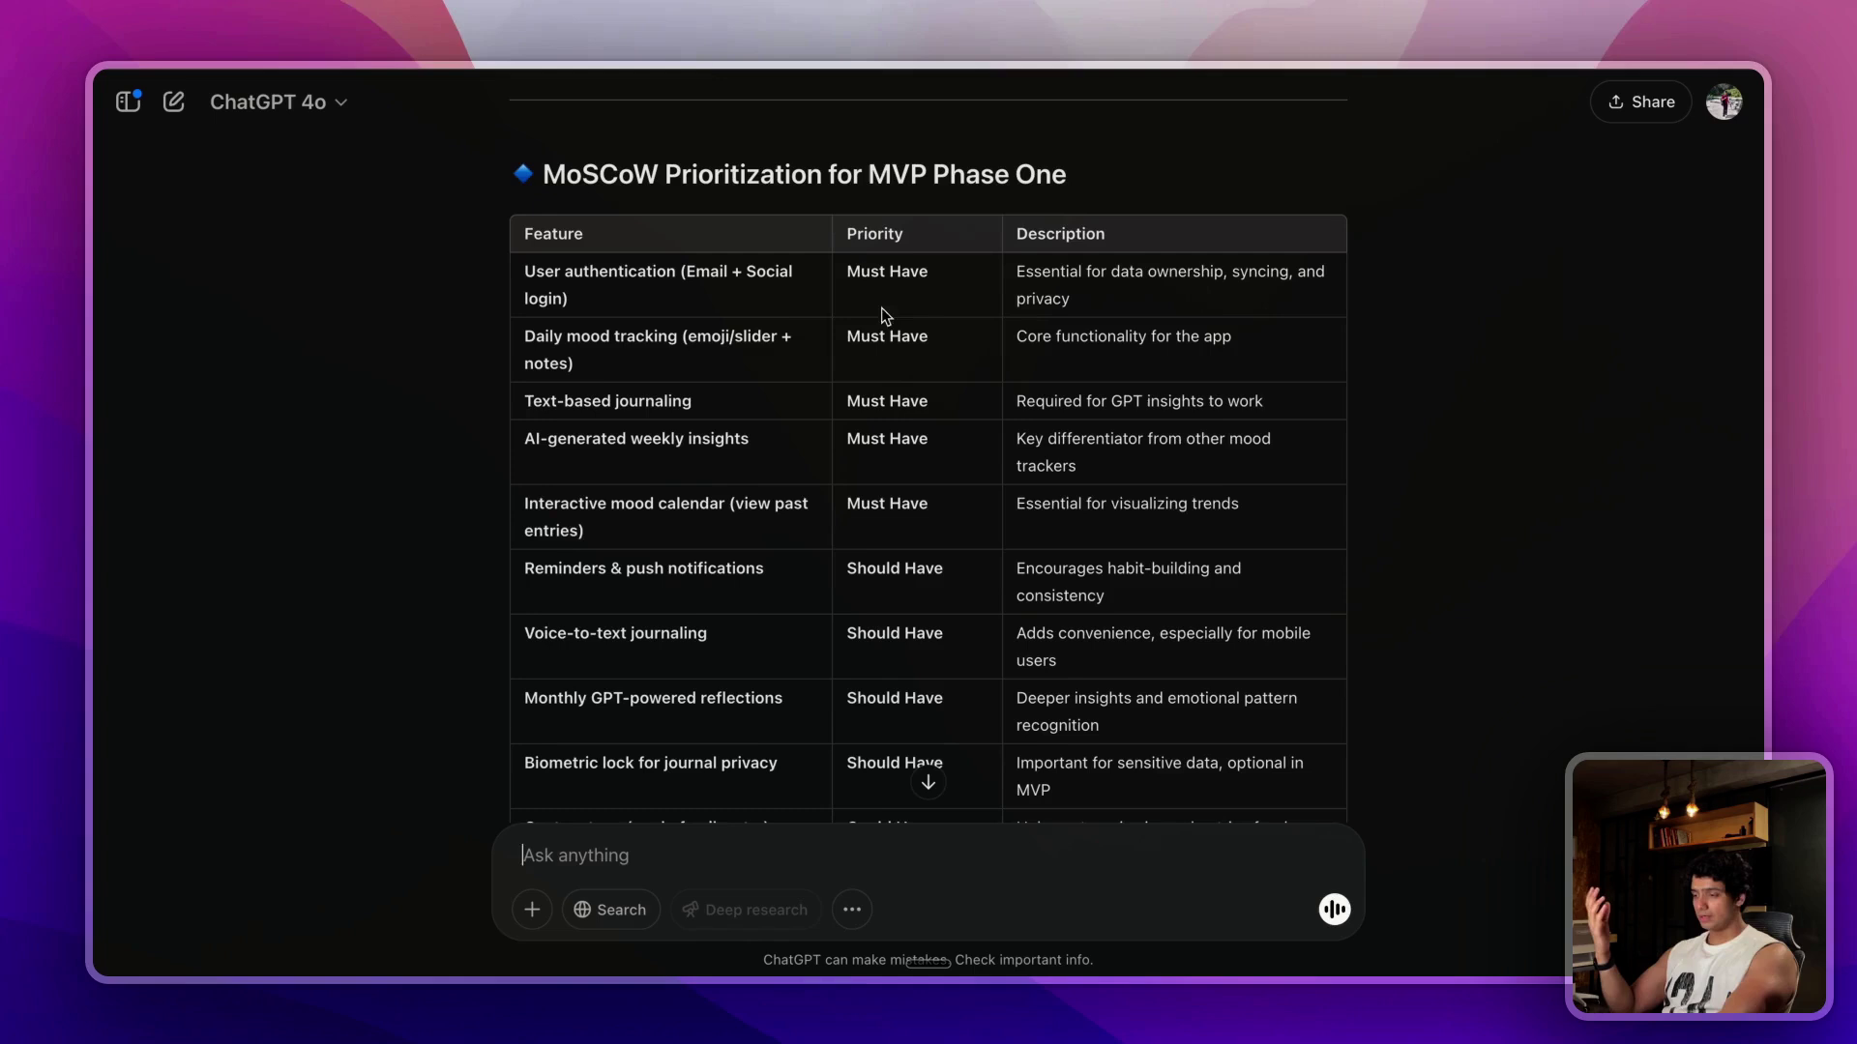
scroll(1108, 458, down, 1)
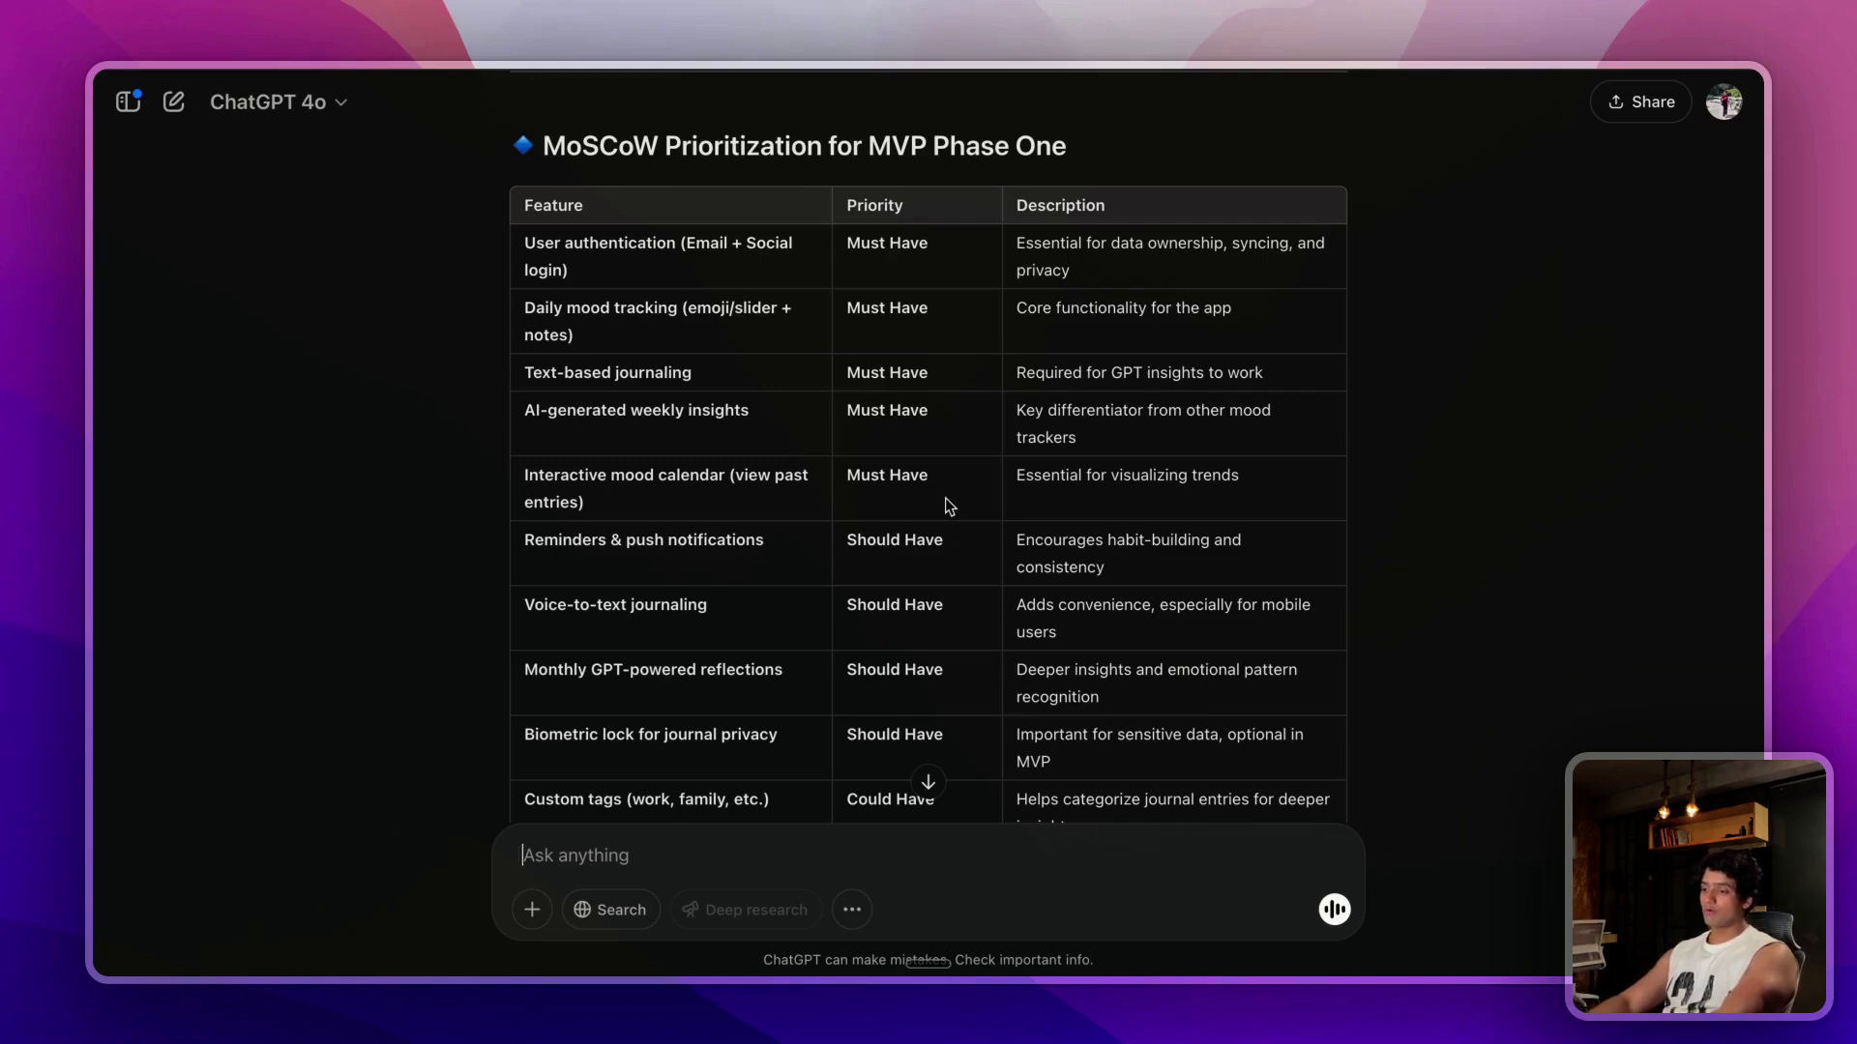
scroll(959, 437, down, 10)
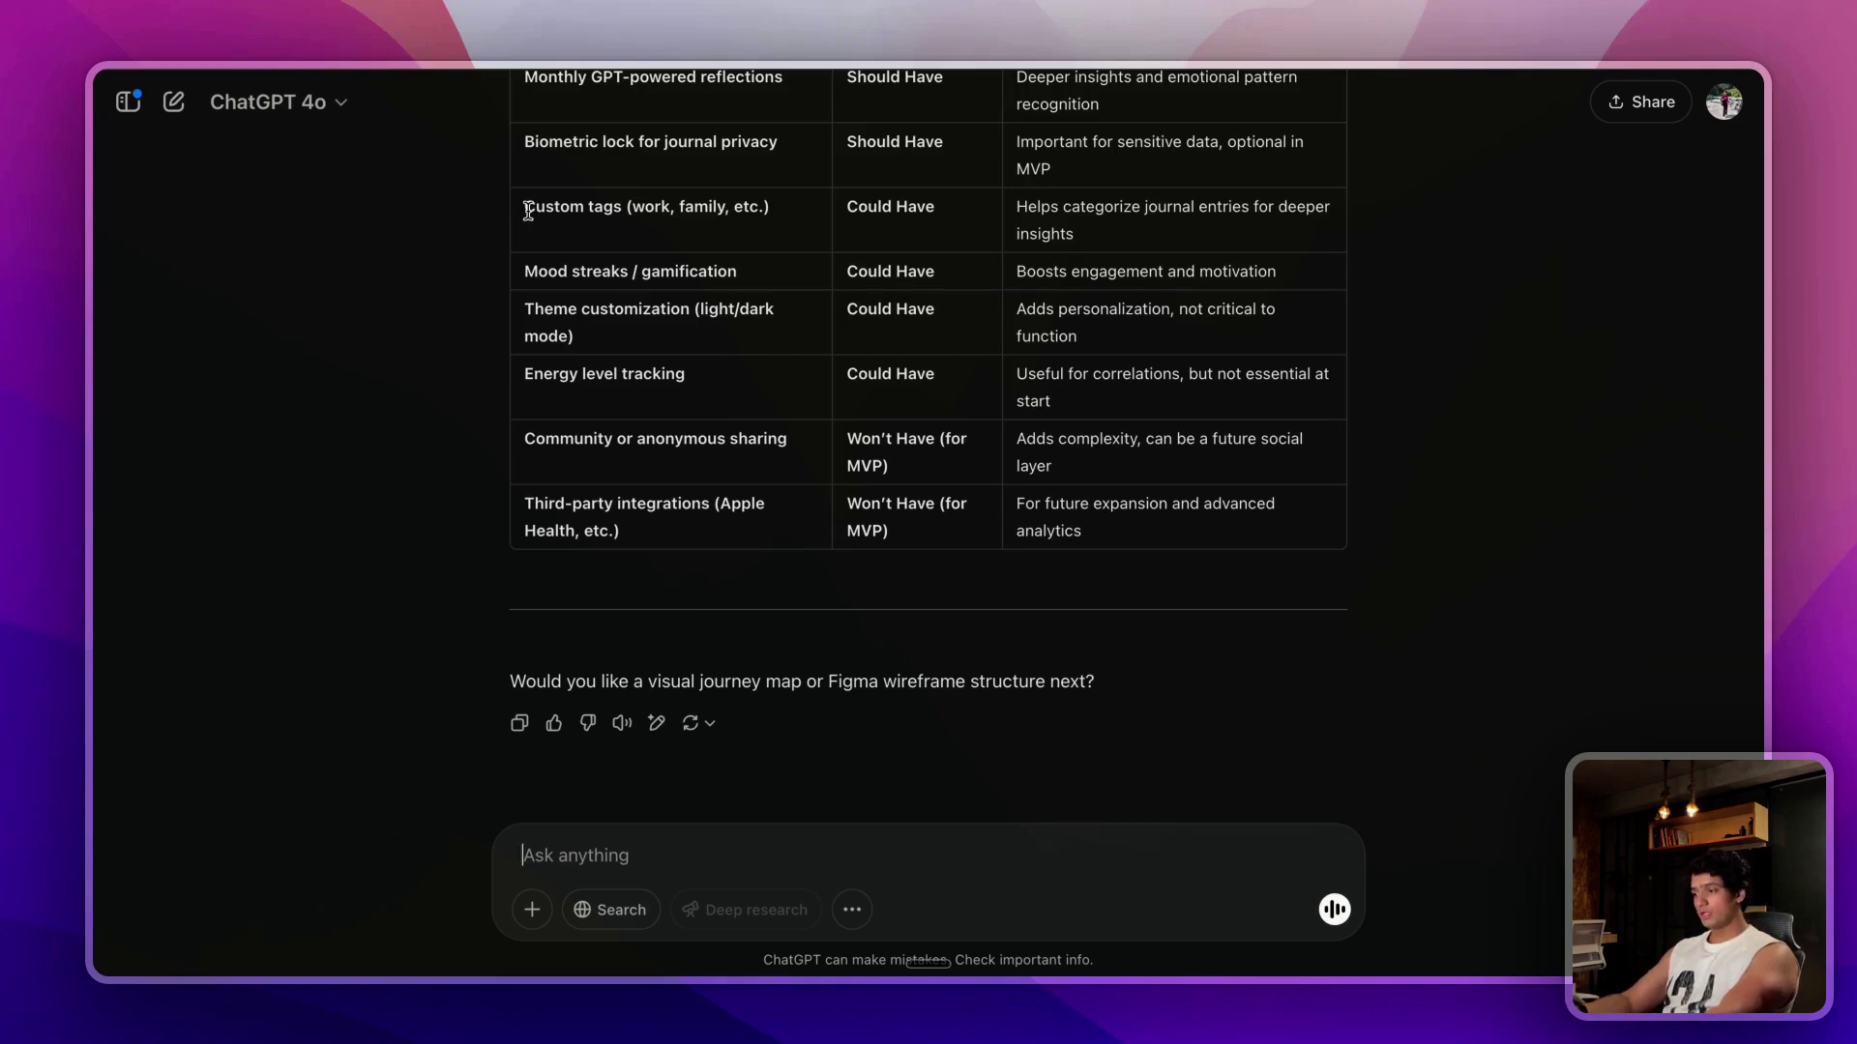
Switch to the o1 model and request a UI development plan covering 5–6 detailed MoodFlow screens.
click(338, 111)
click(570, 328)
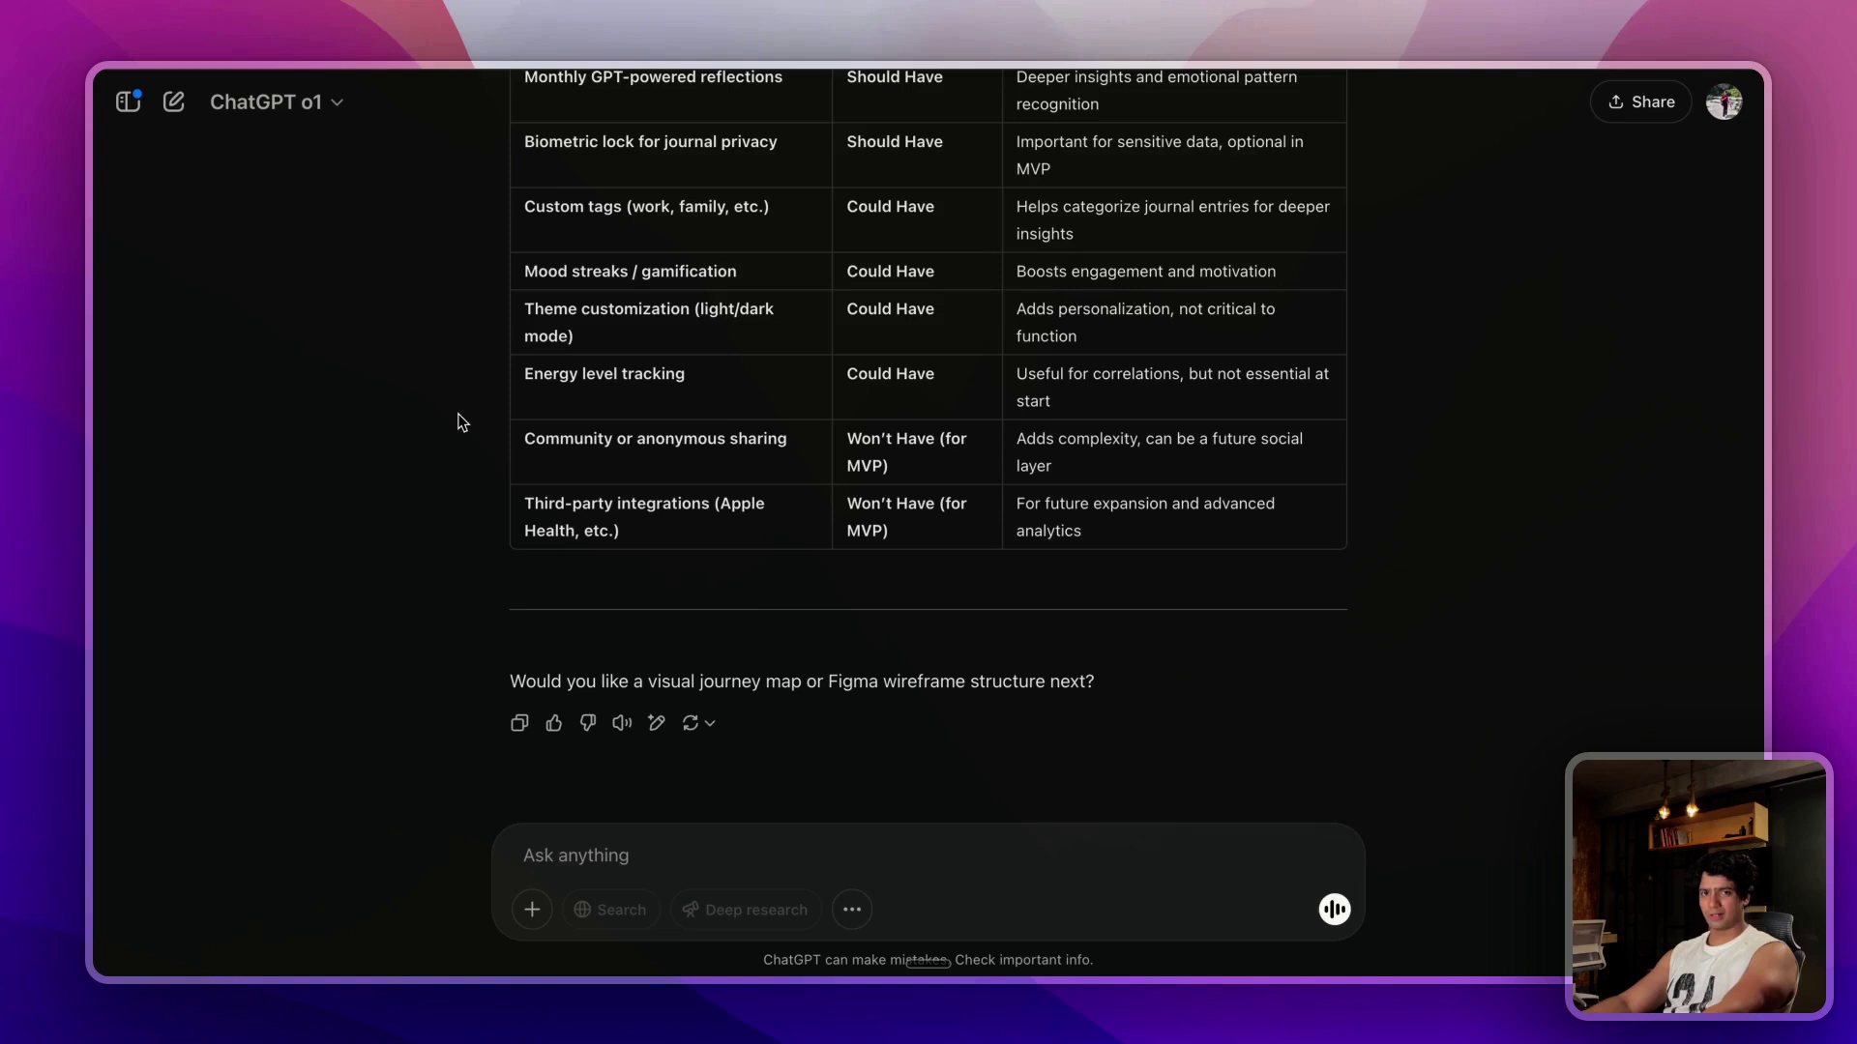
click(536, 848)
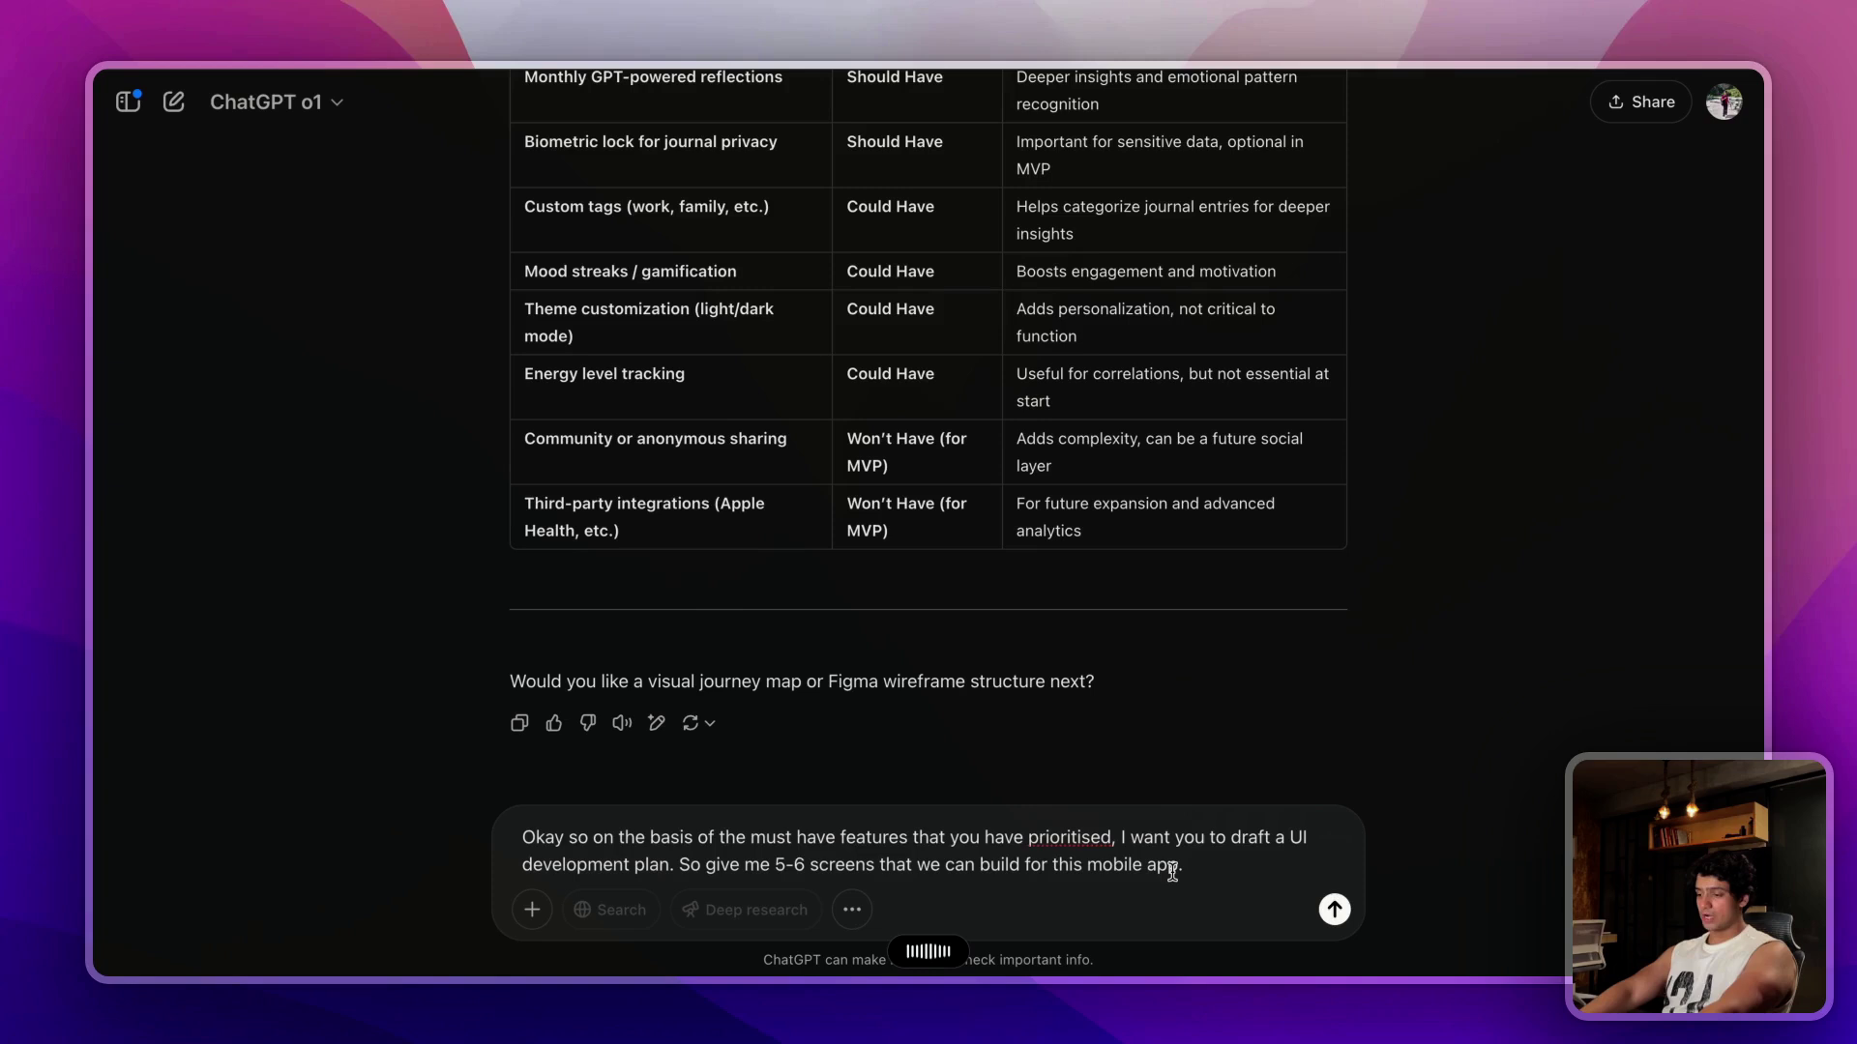
key(Return)
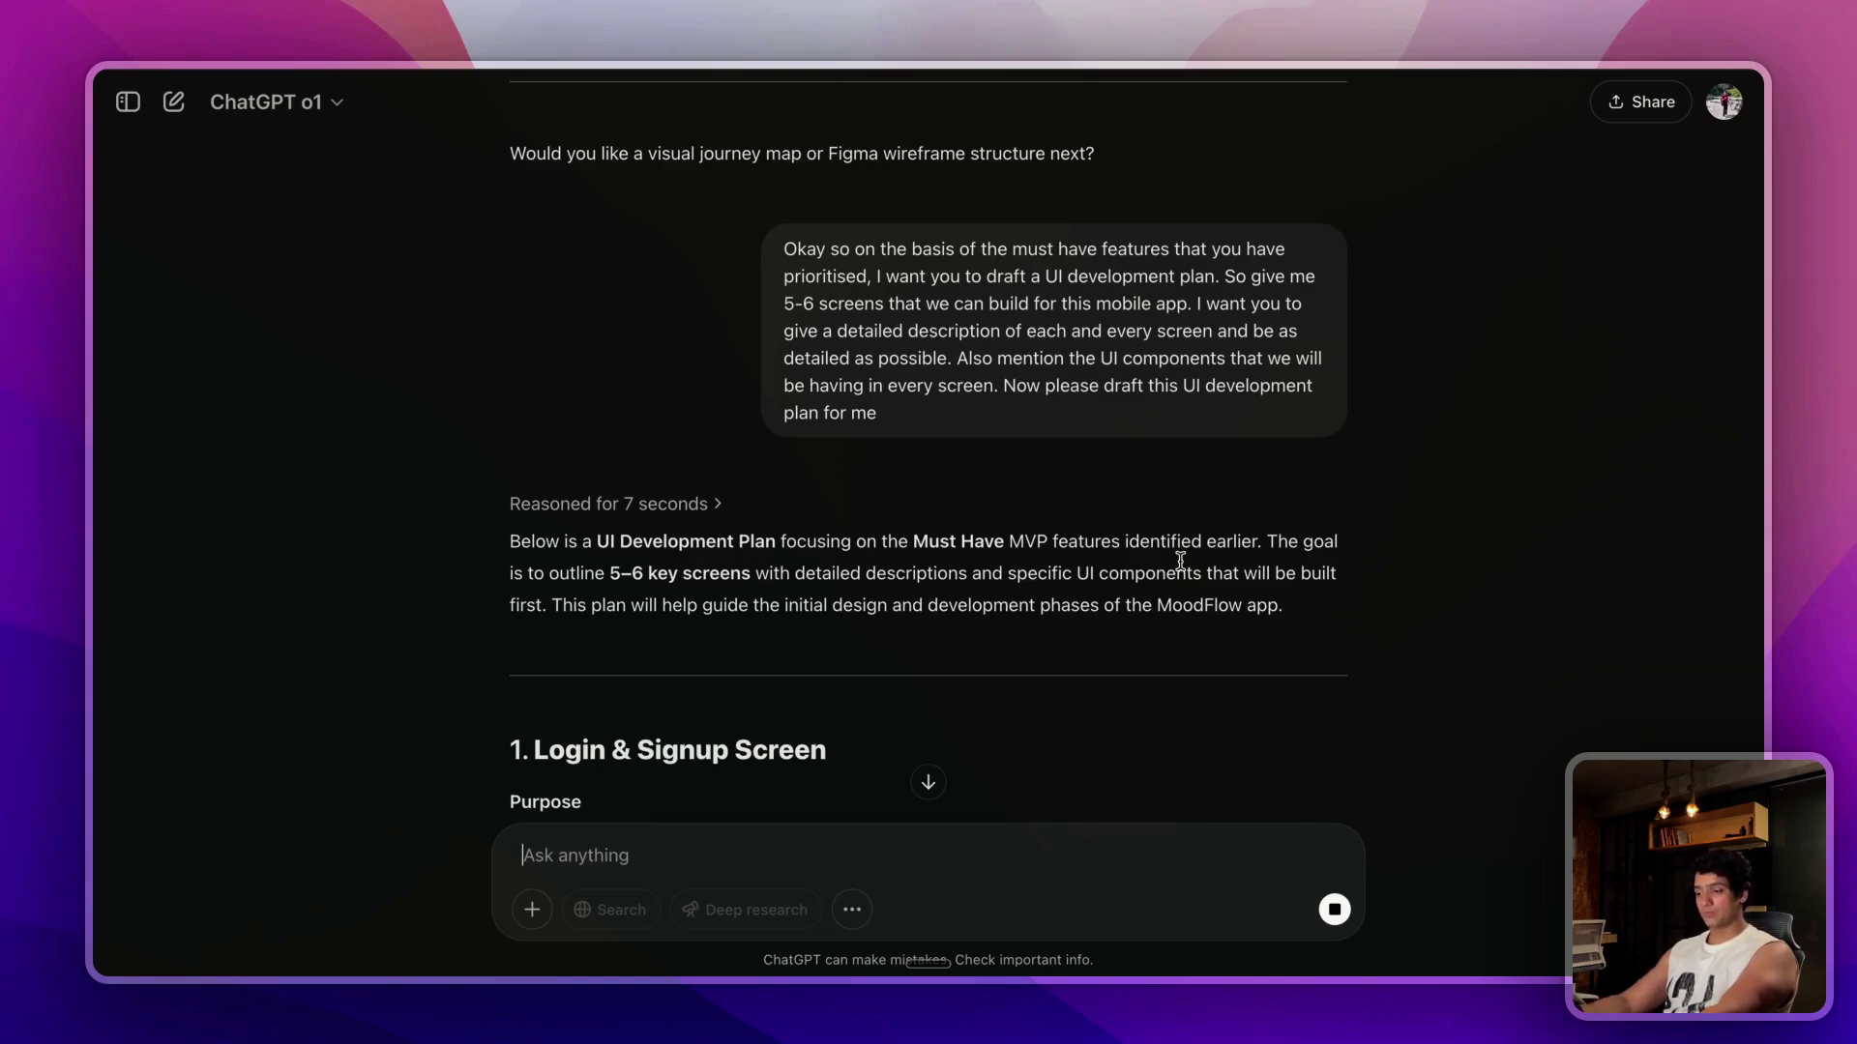
Create a new UX Pilot design file named MoodFlow.
key(ctrl+Right)
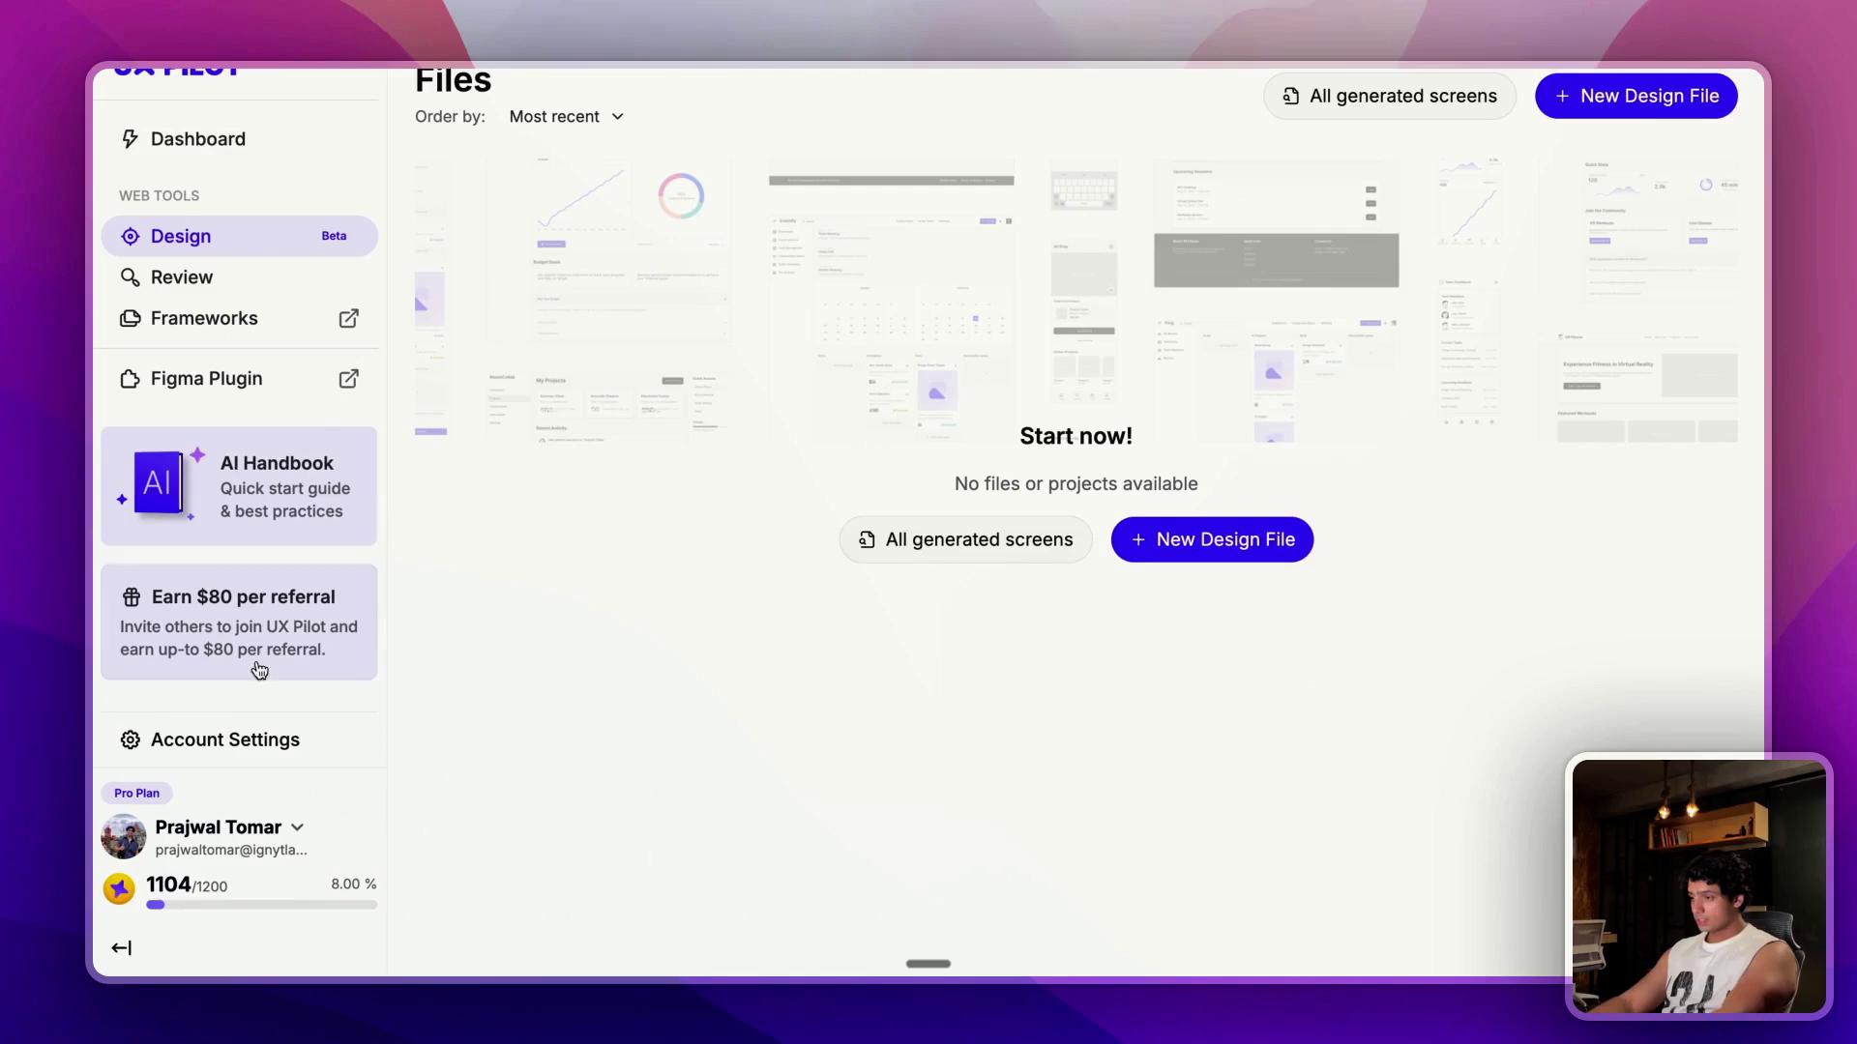
click(1604, 100)
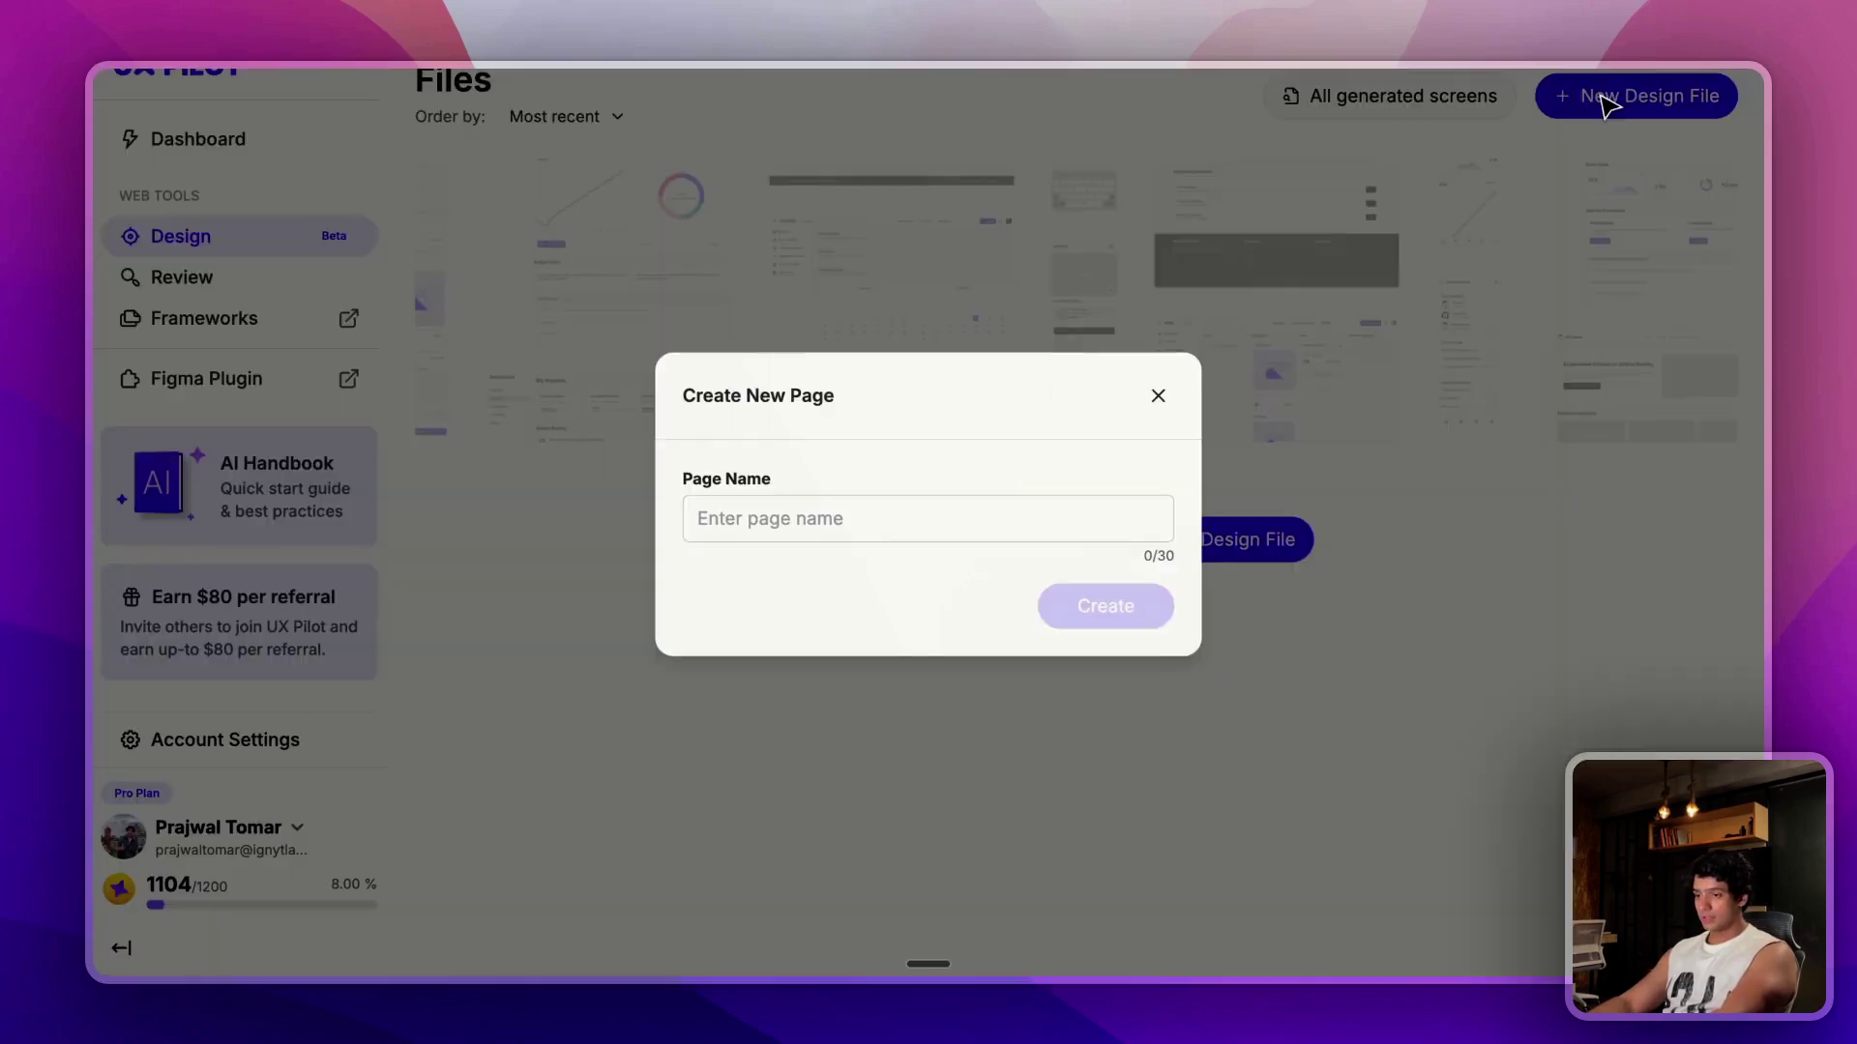
click(816, 523)
text(MoodFlo)
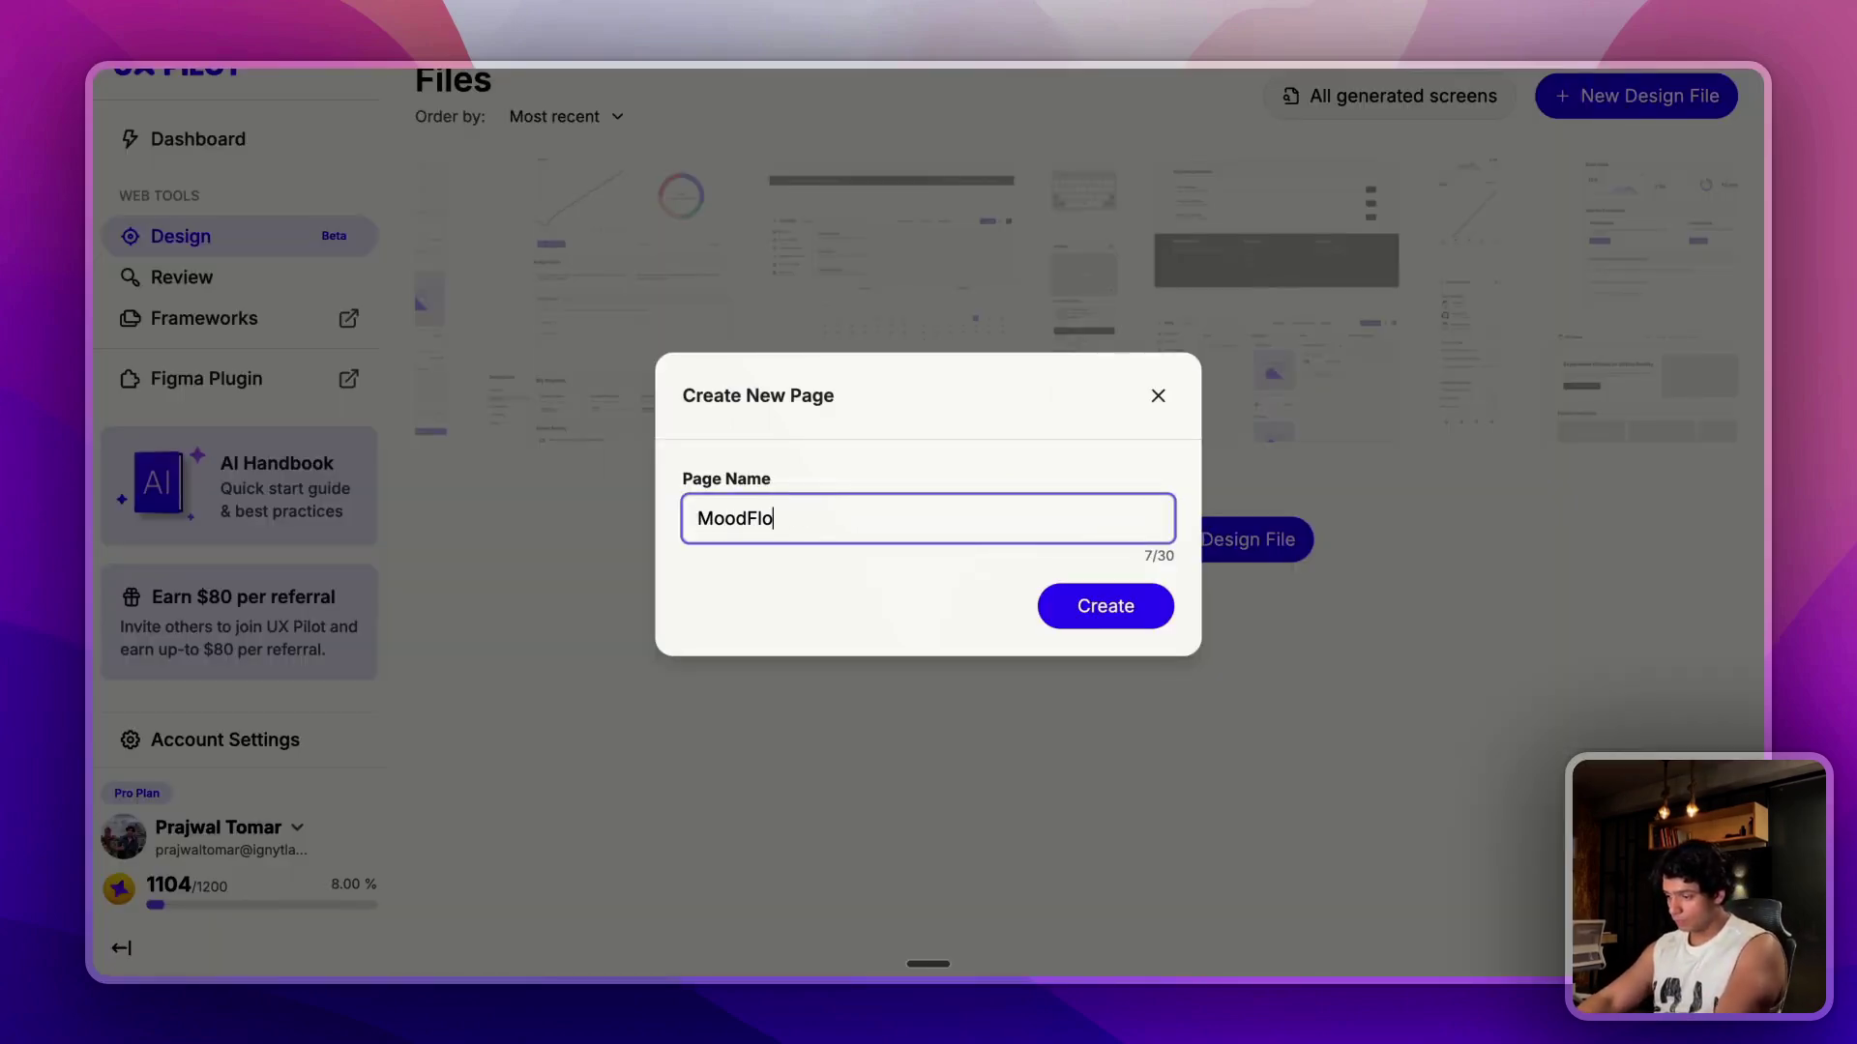
text(w)
click(1072, 629)
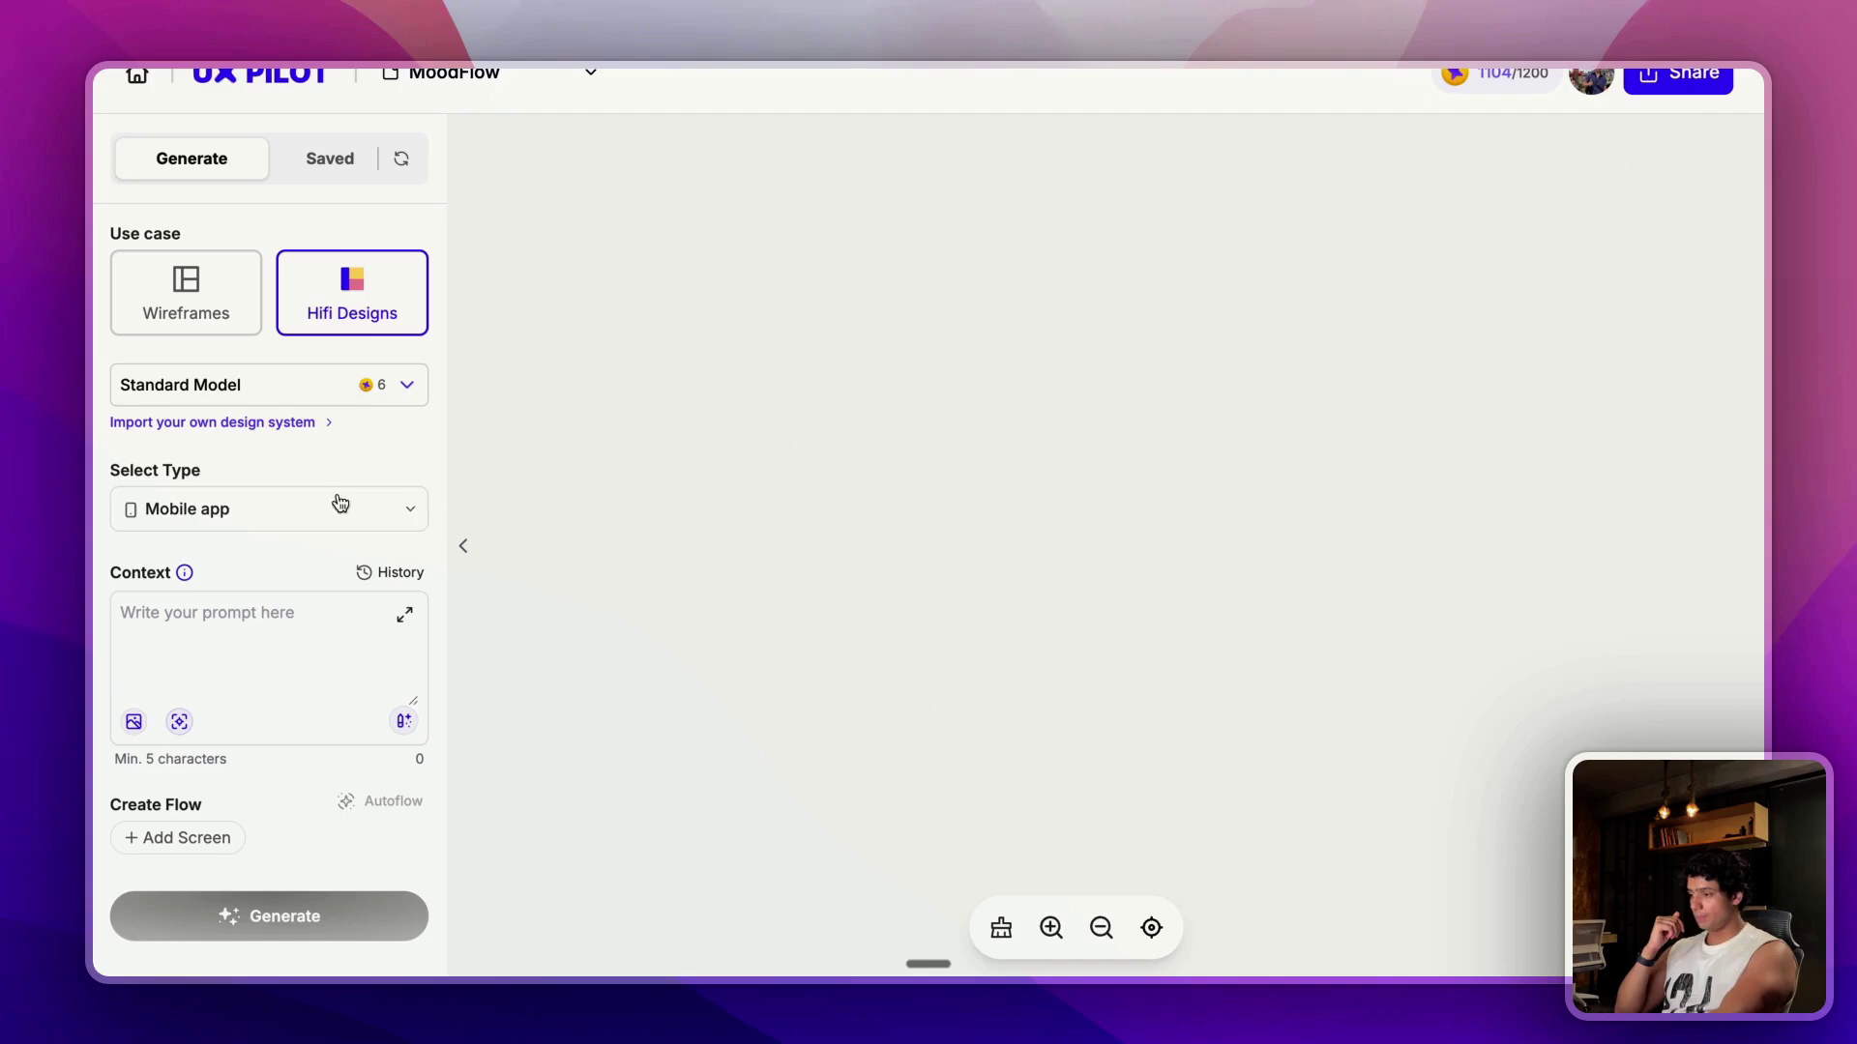
Keep Mobile app as the screen type and focus the Context prompt box.
click(402, 512)
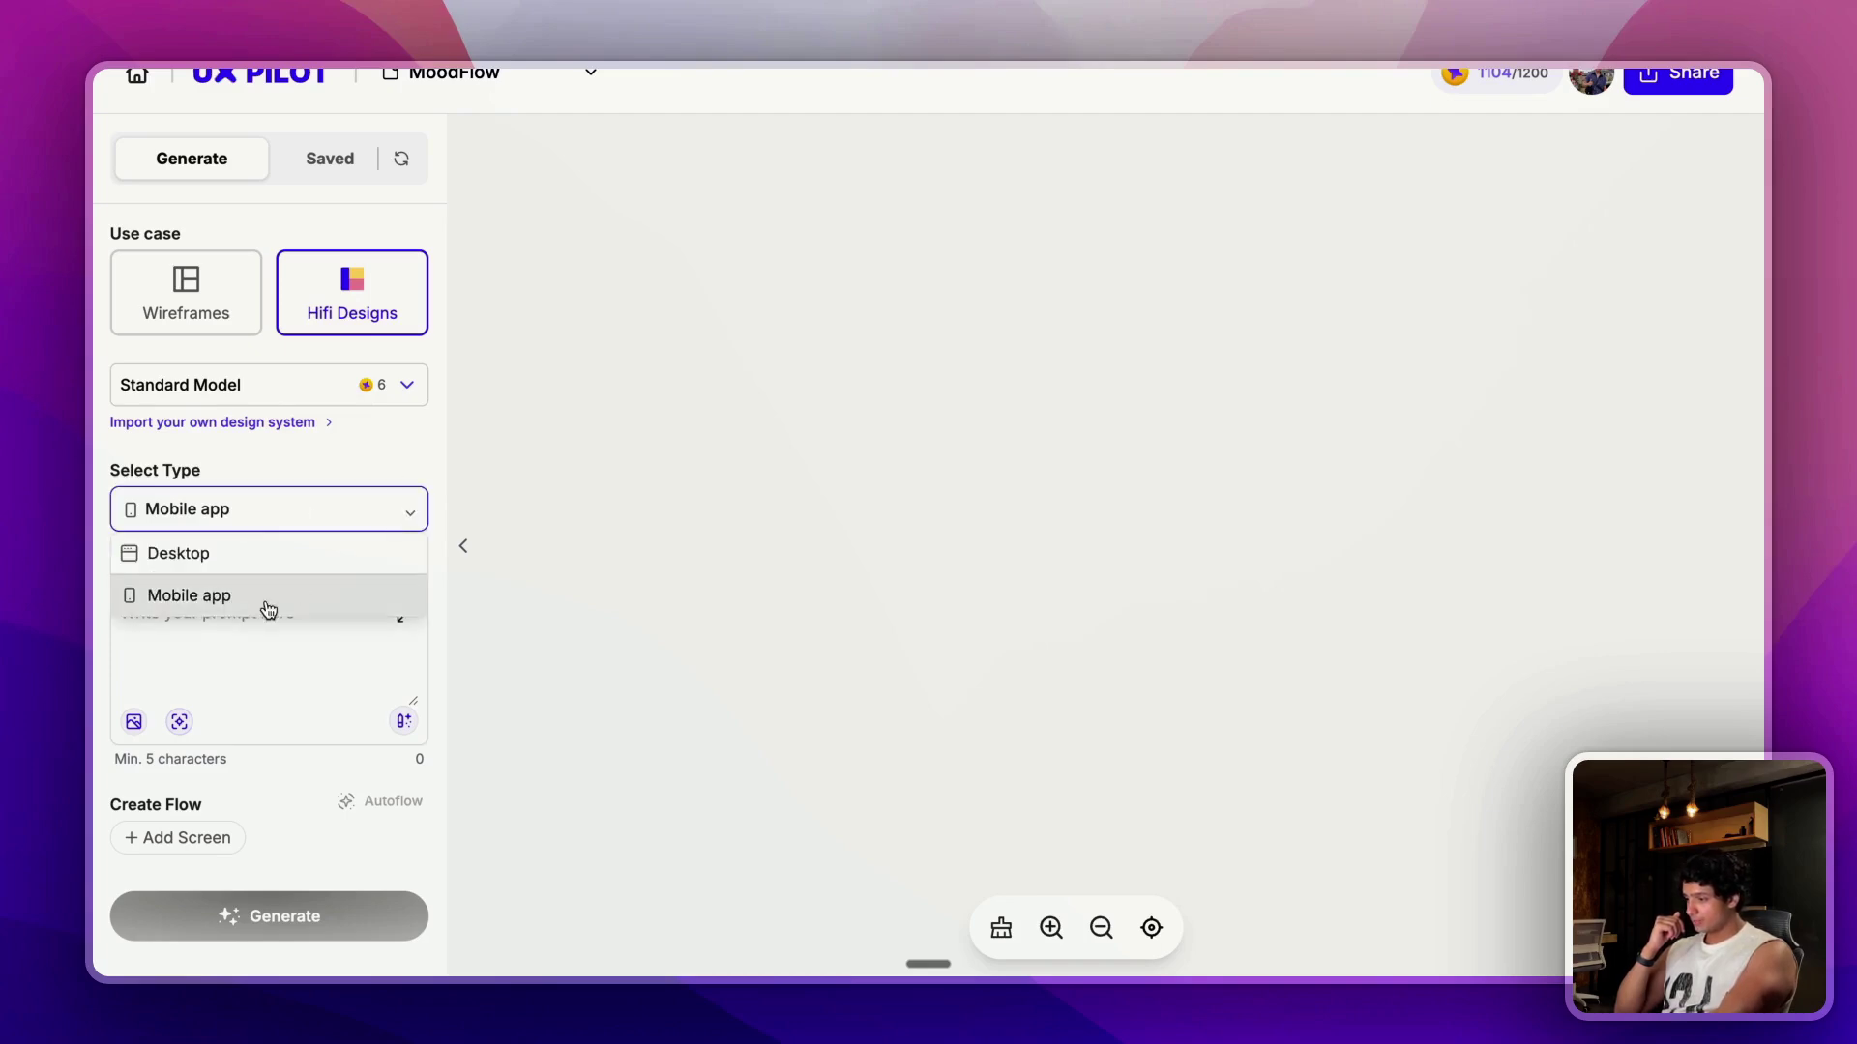
click(253, 595)
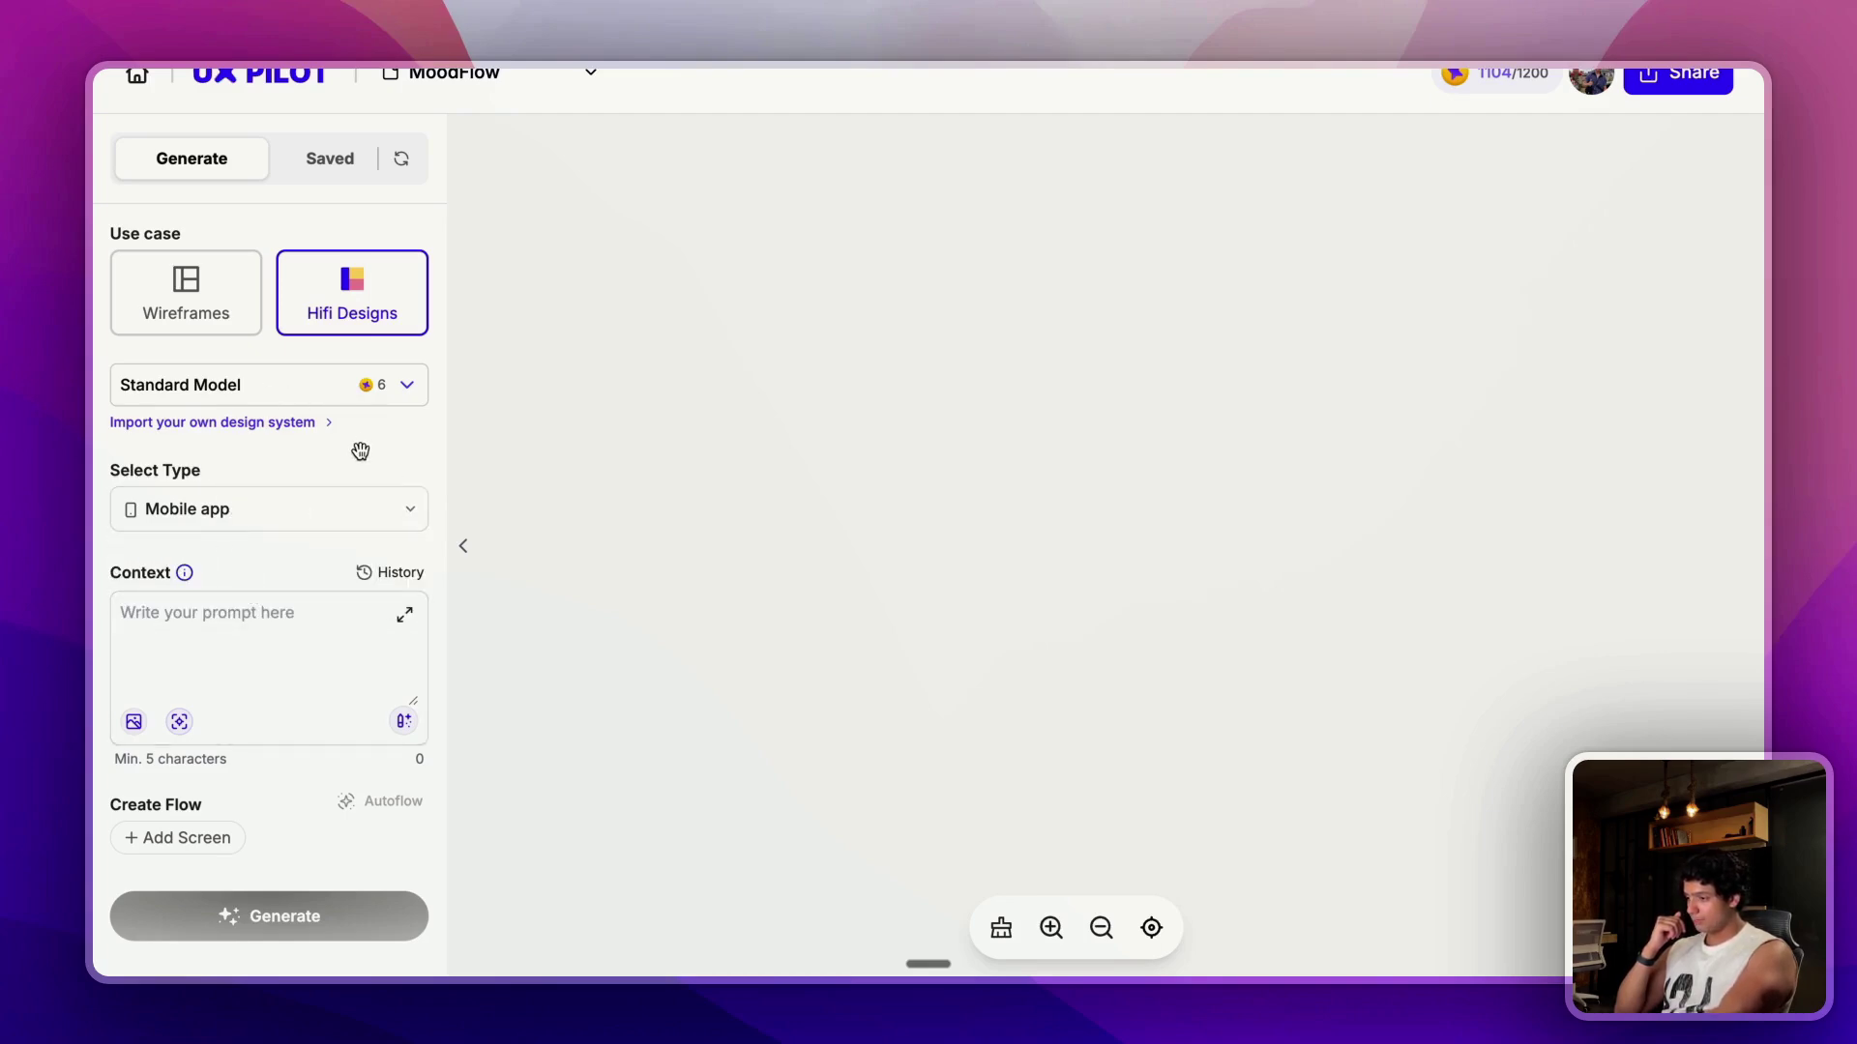
click(224, 623)
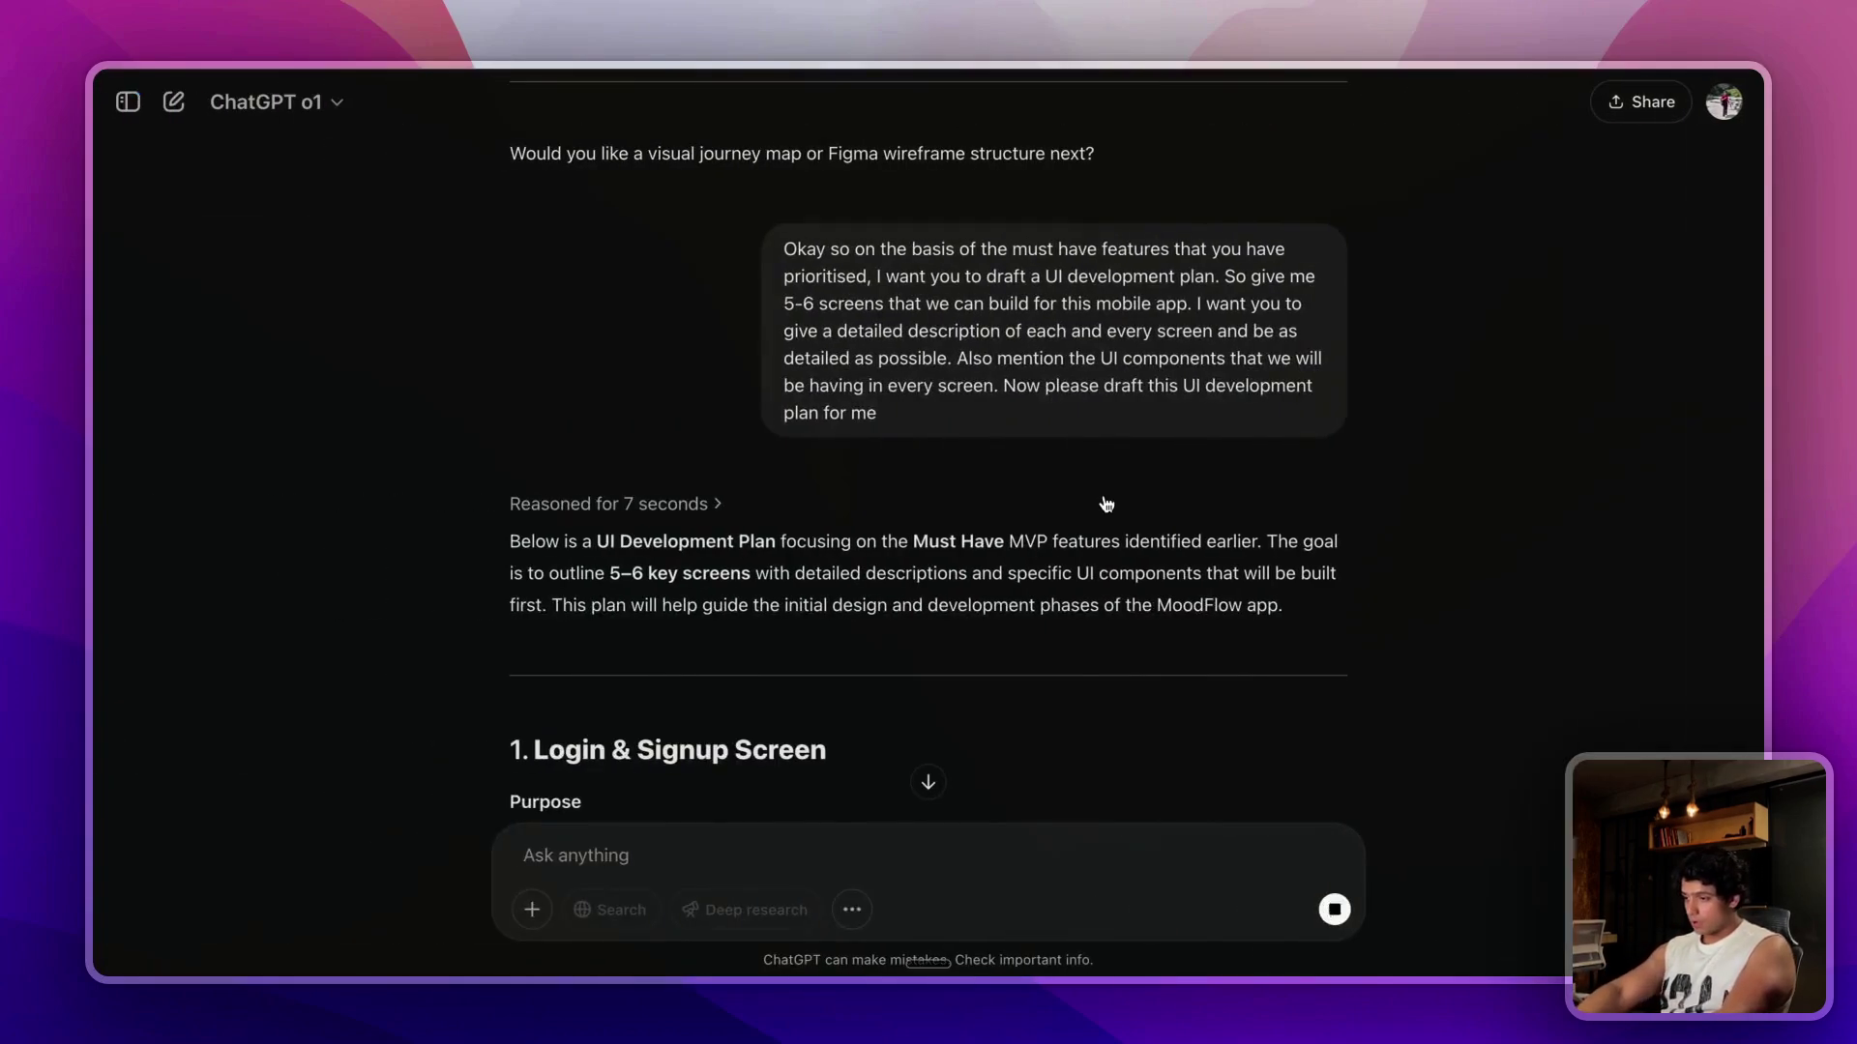
Paste ChatGPT's MoodFlow project statement into the Context box, followed by blank lines.
scroll(1105, 503, up, 20)
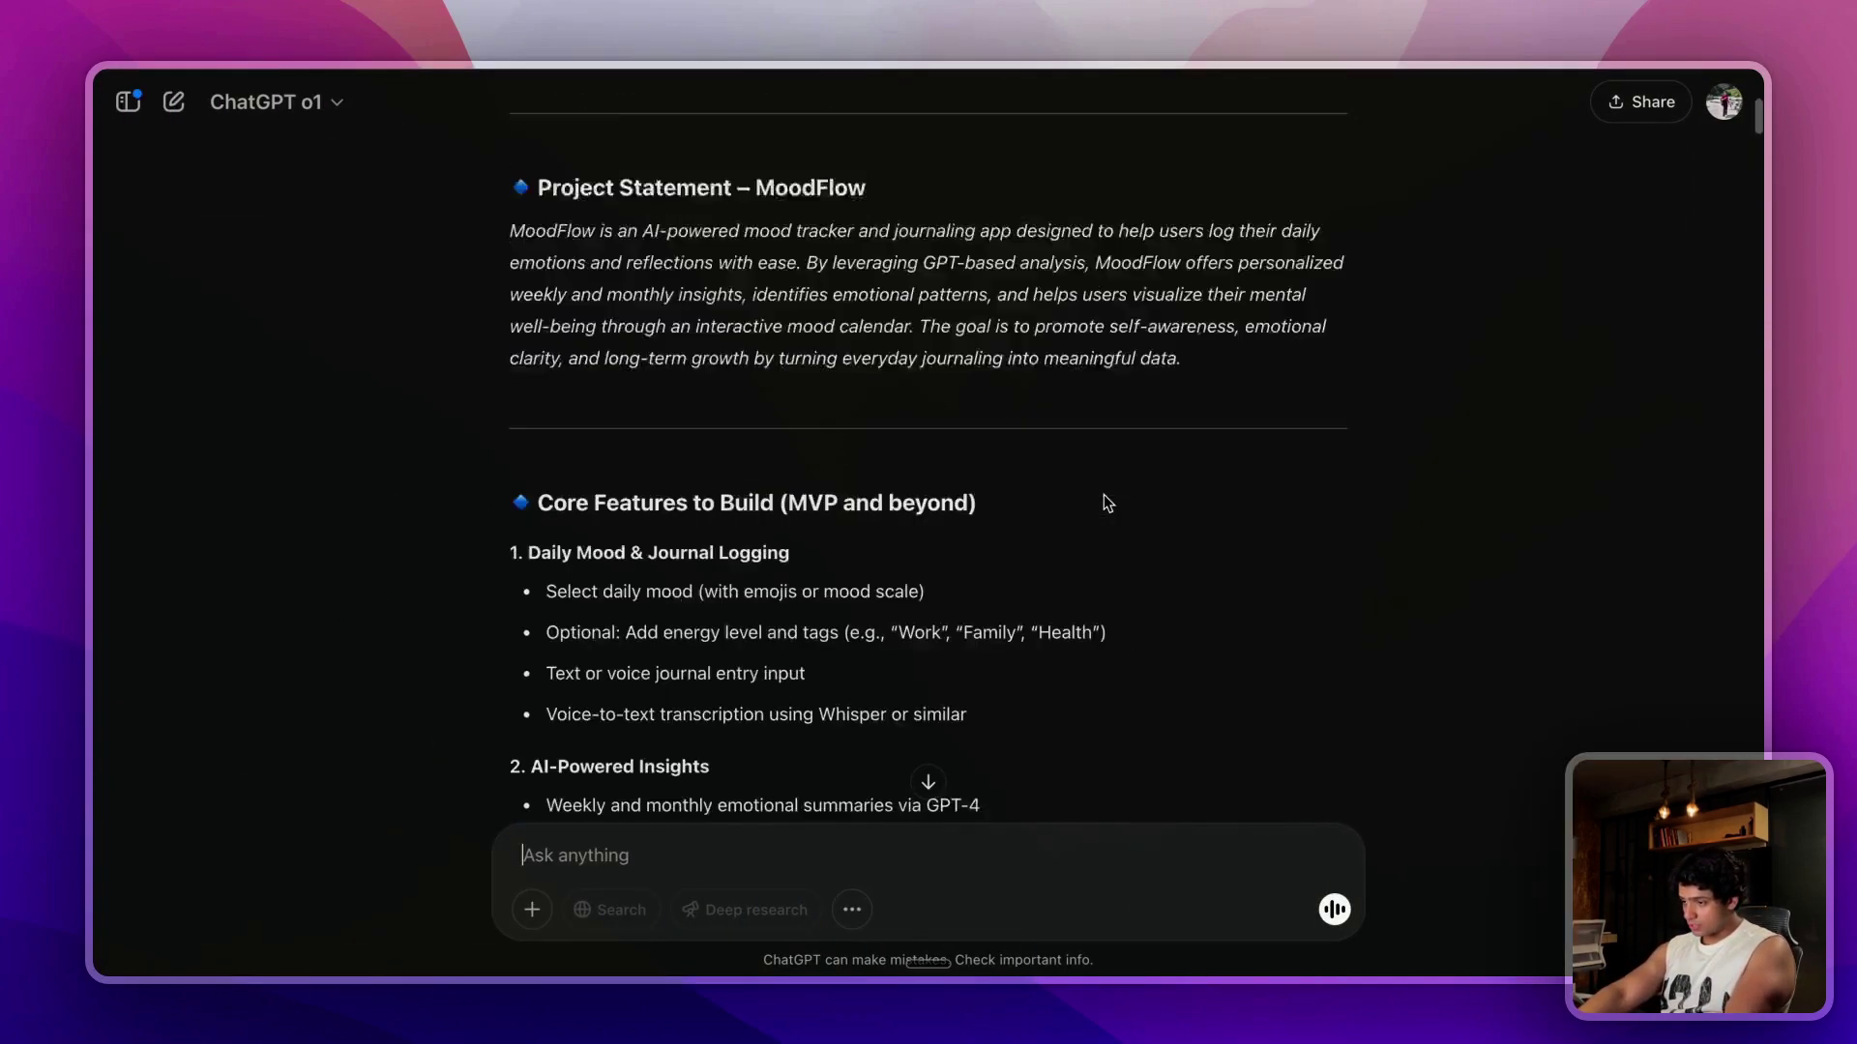
scroll(1107, 502, down, 8)
scroll(1015, 580, up, 10)
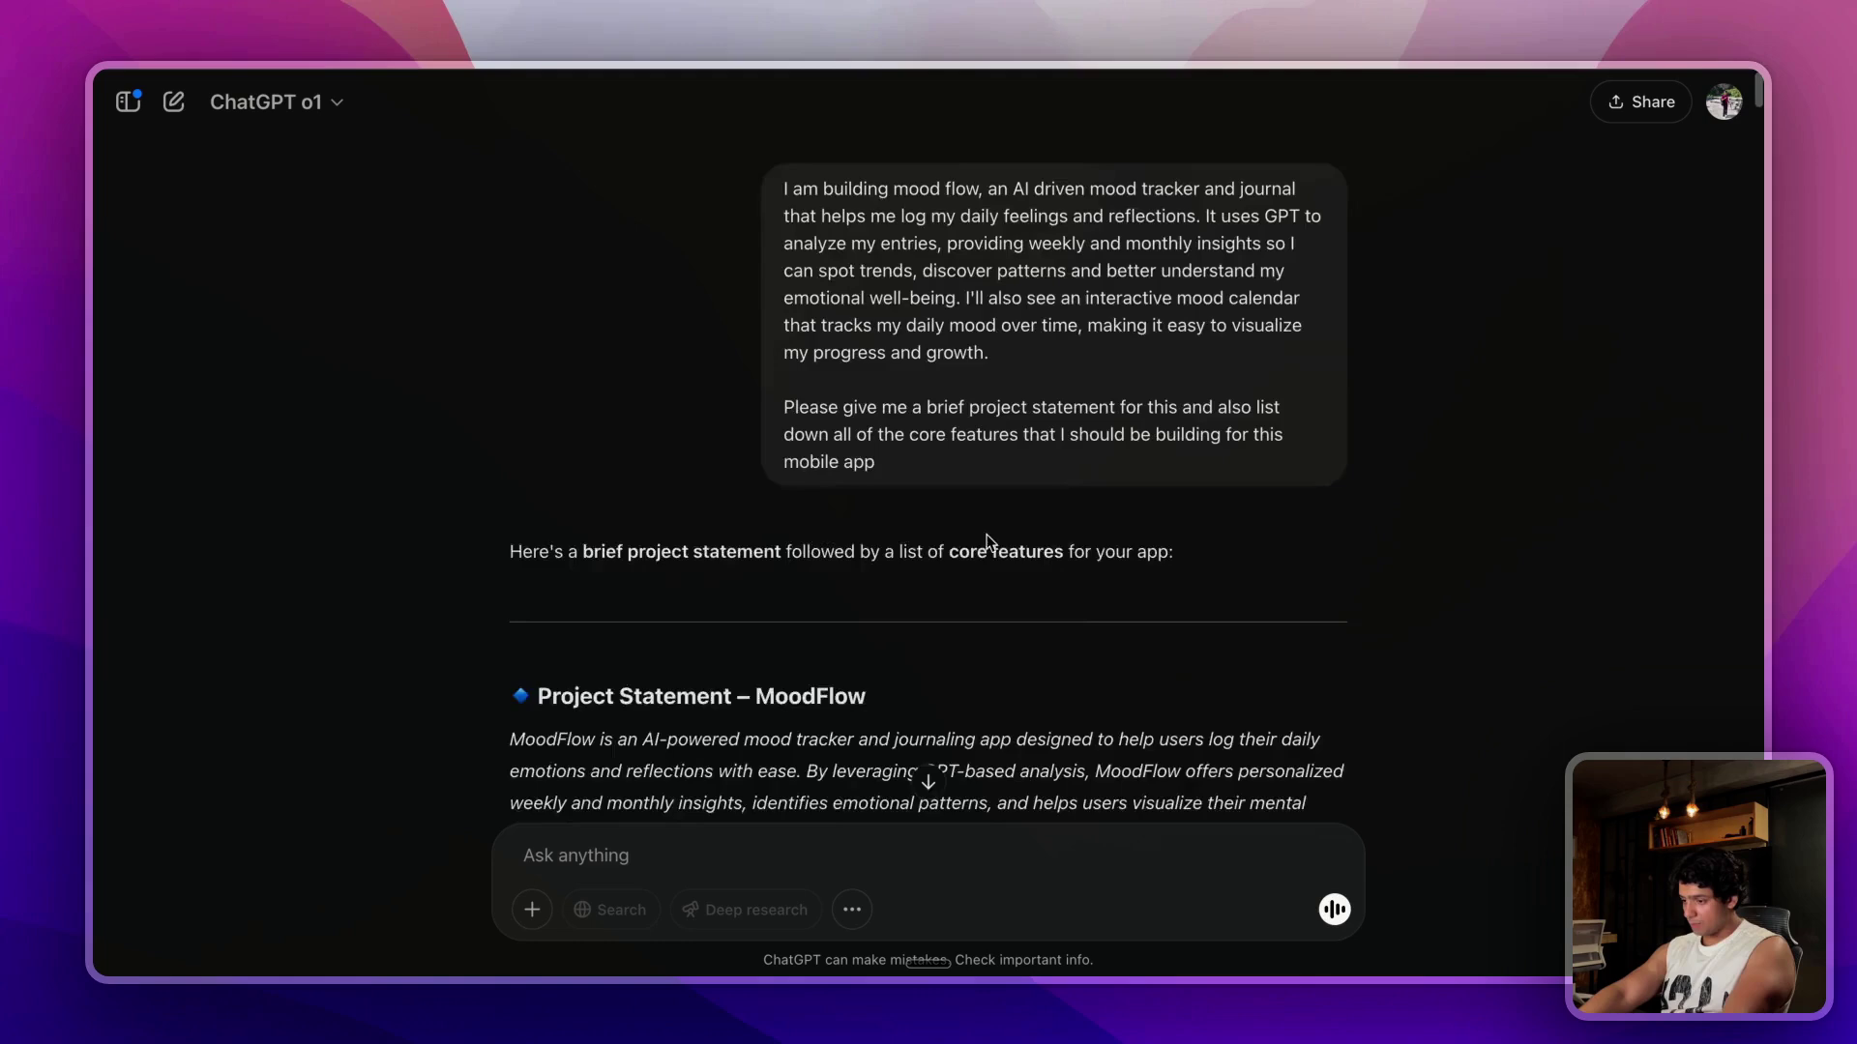
scroll(948, 590, down, 5)
drag(1182, 591, 509, 463)
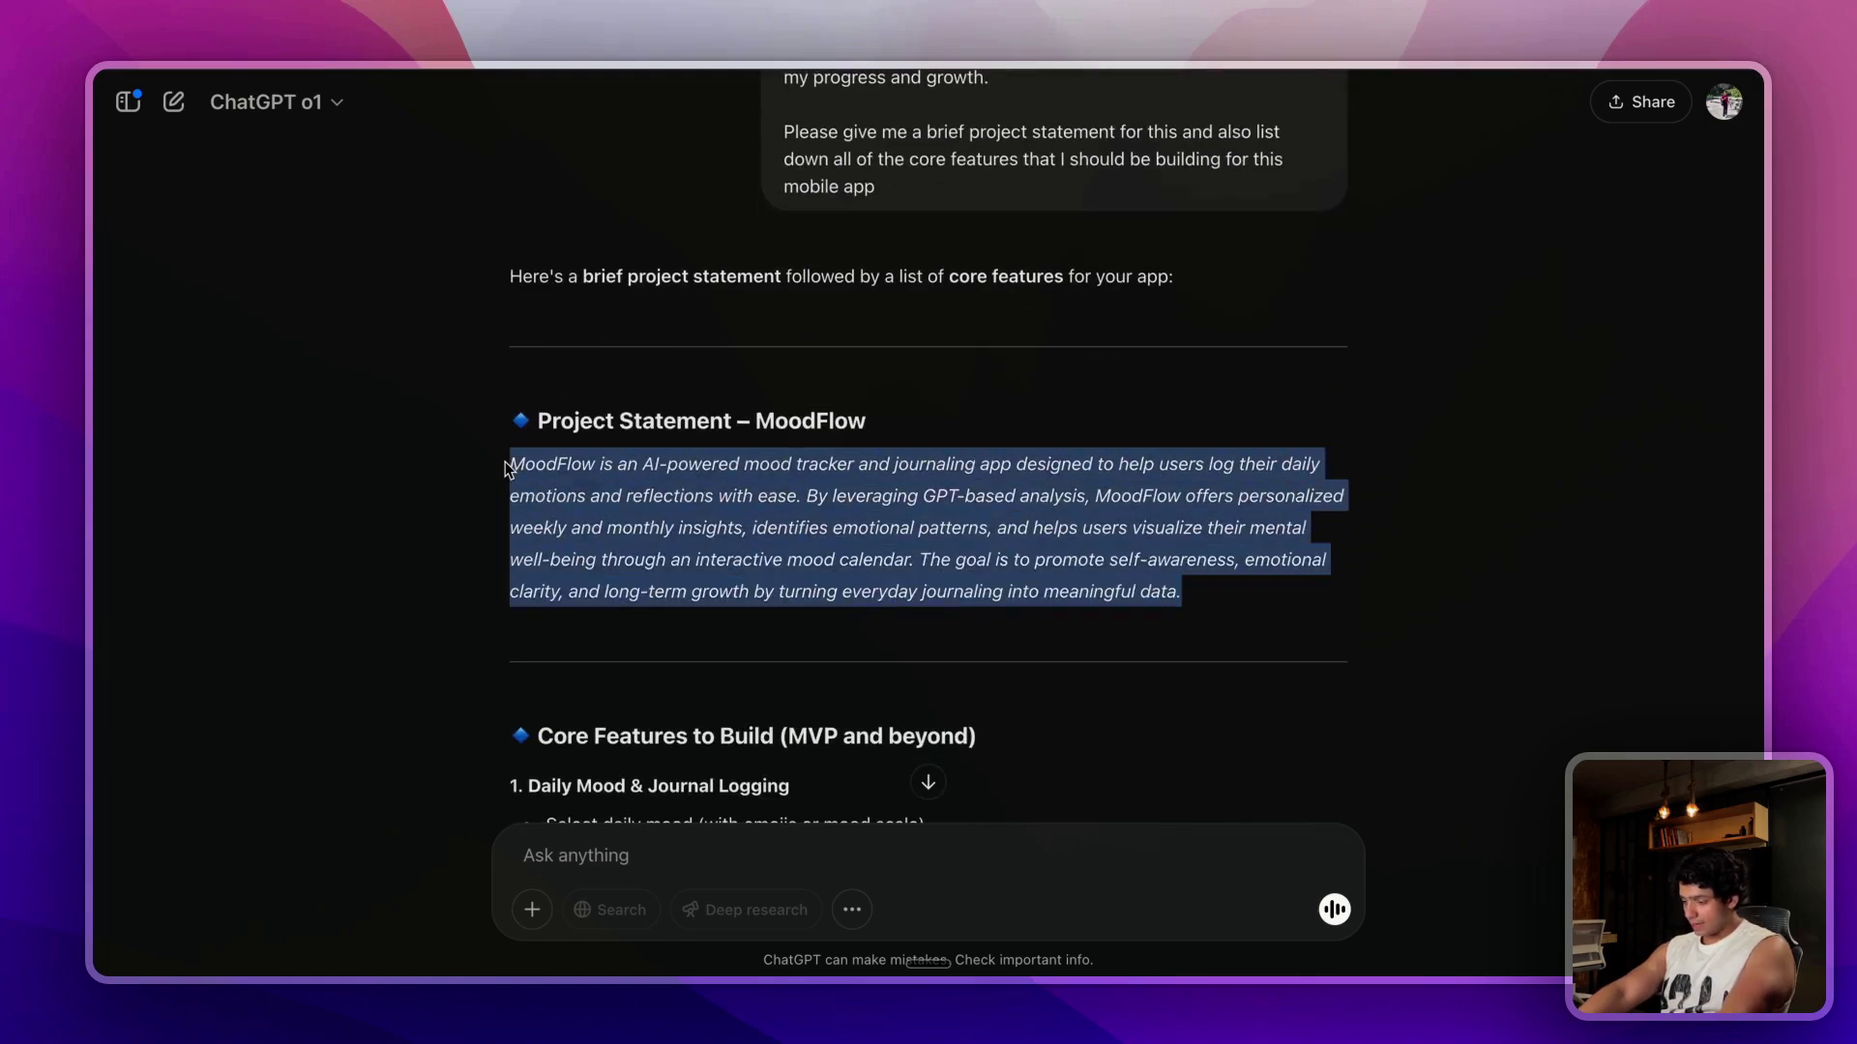
key(ctrl+Right)
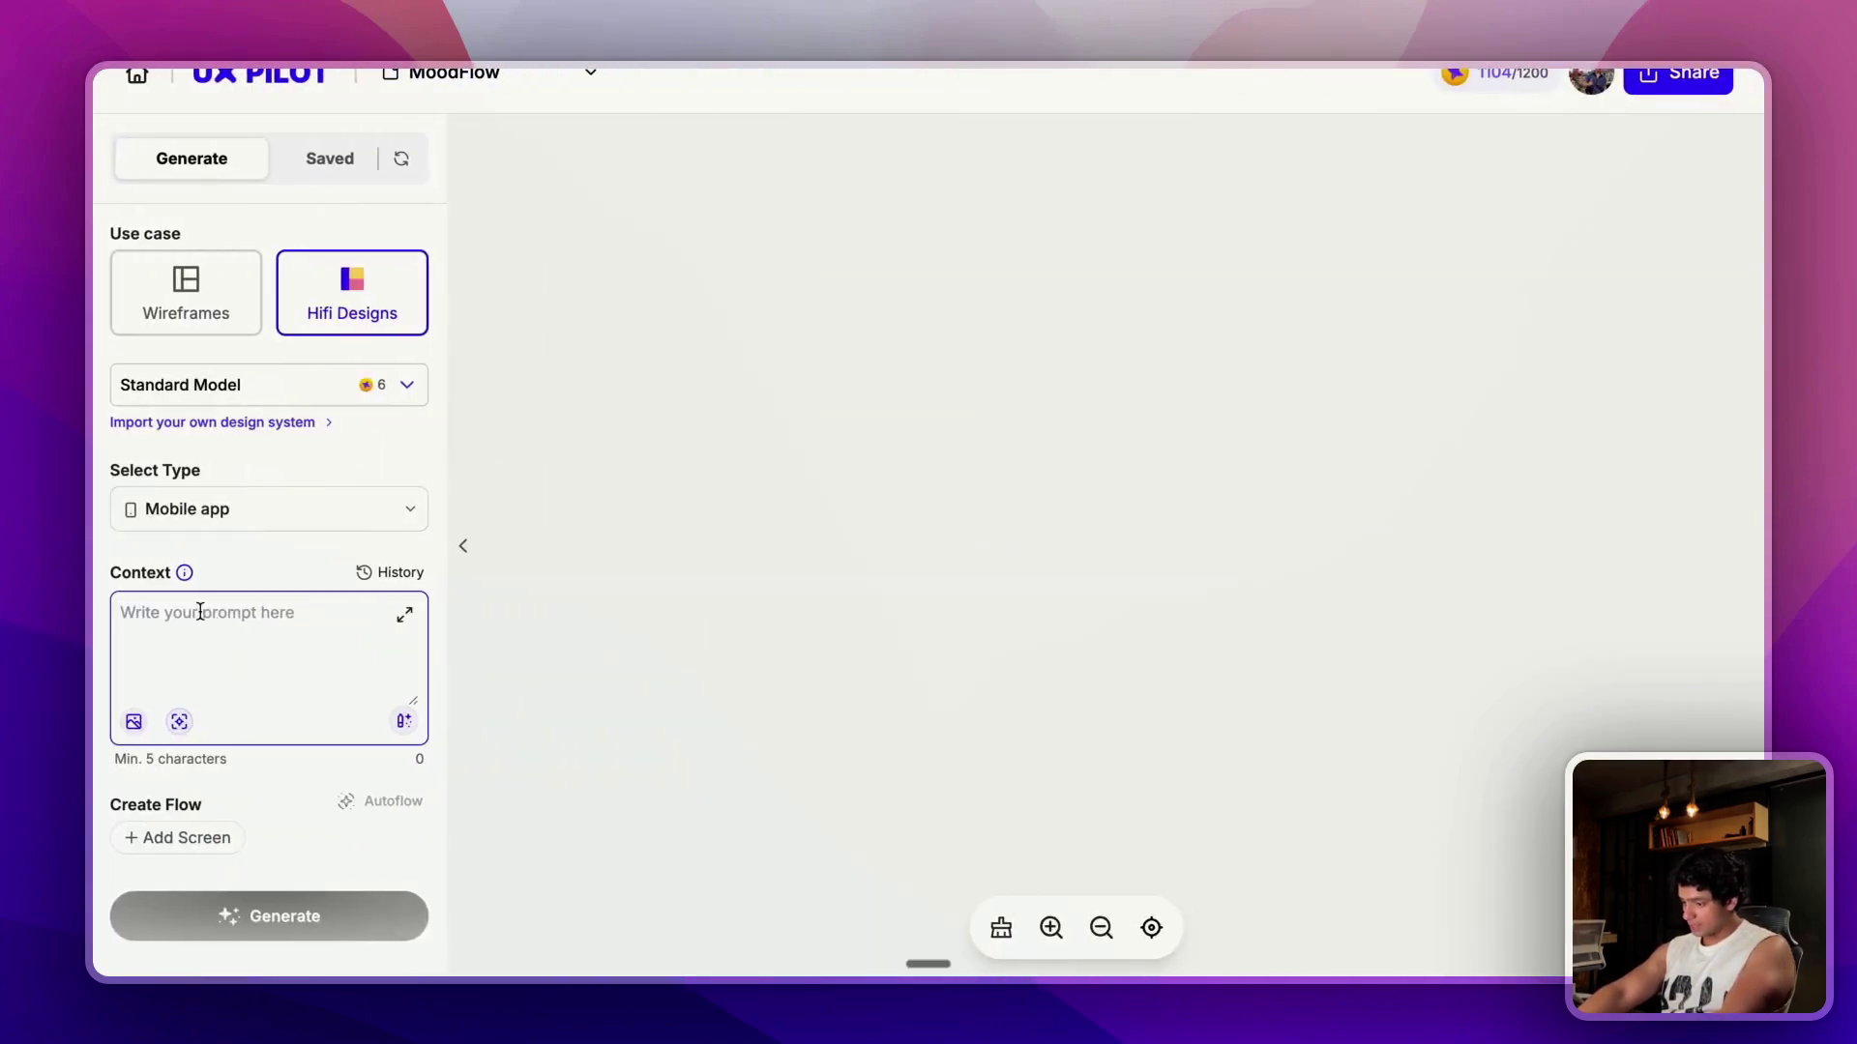
text(...mood calendar. The goal is to promote self-awareness, emotional clarity, and long-term growth by turning everyday journaling into meaningful data.)
key(Return)
key(Return)
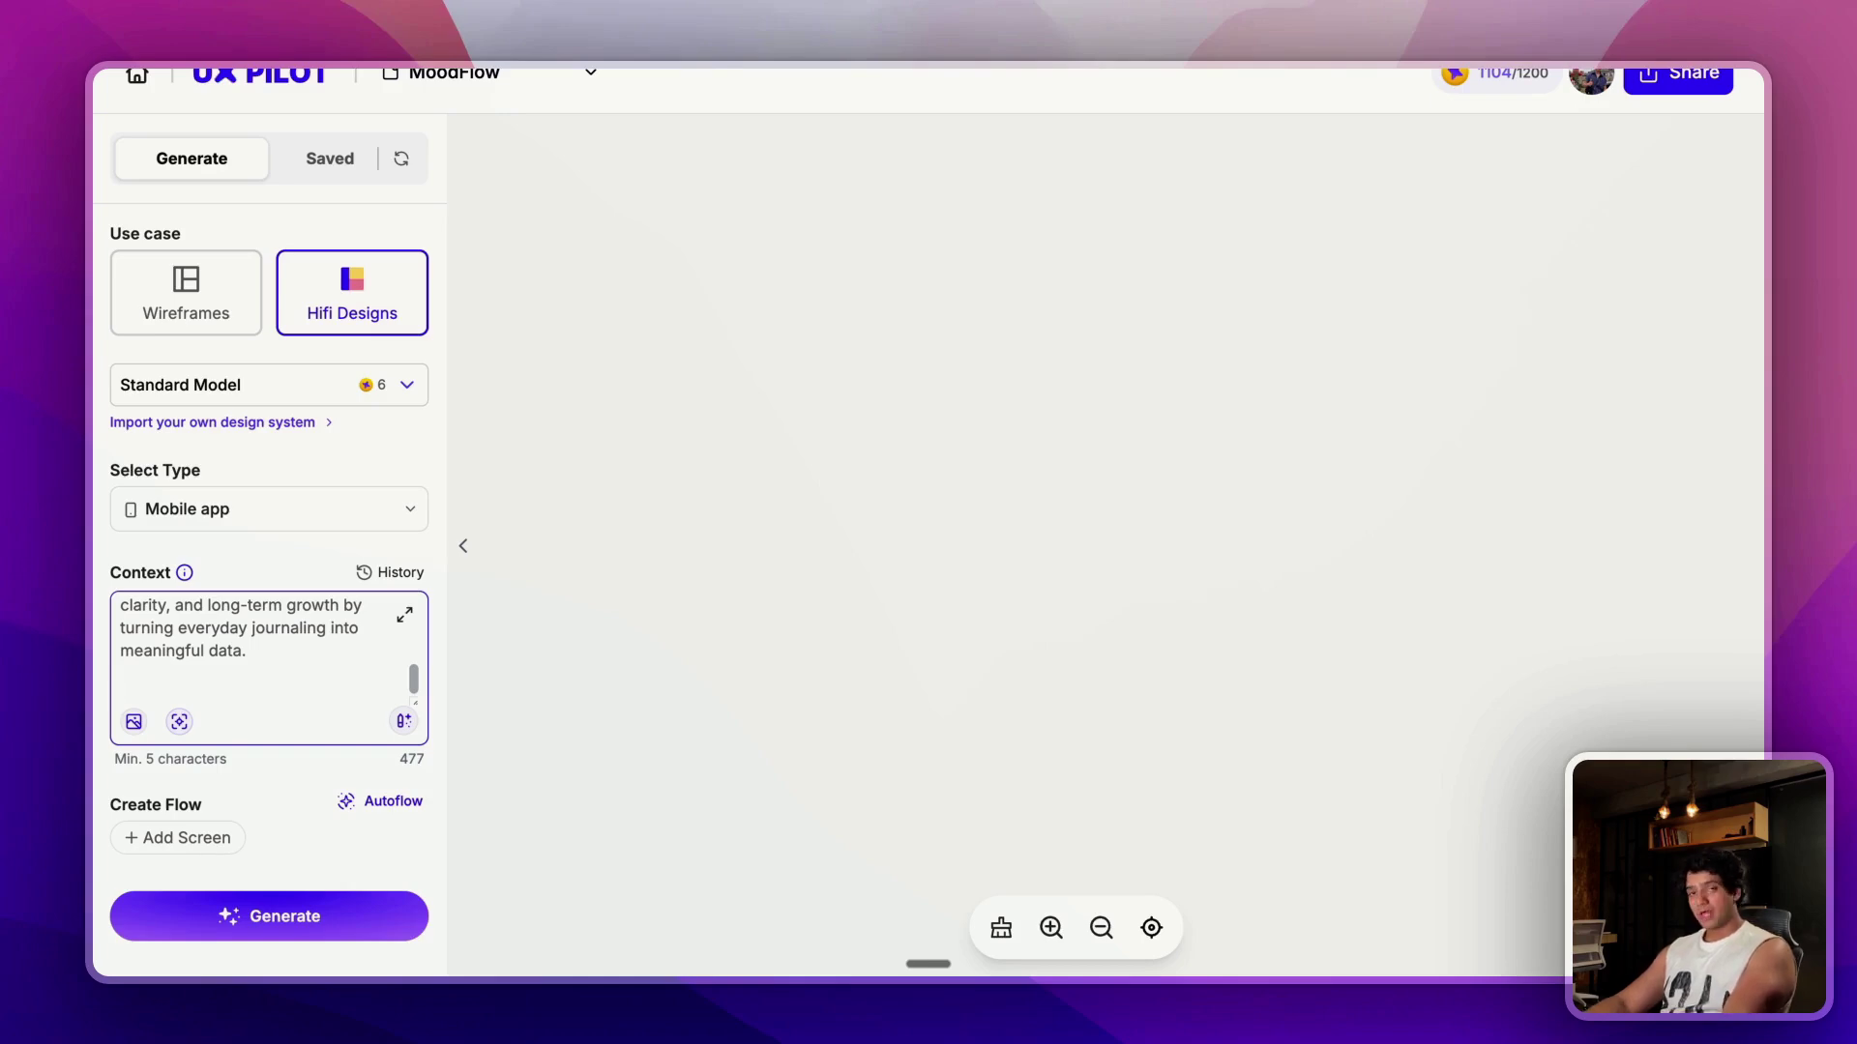
Dictate a note asking to follow the attached image's colour palette, theme and vibe.
key(fn)
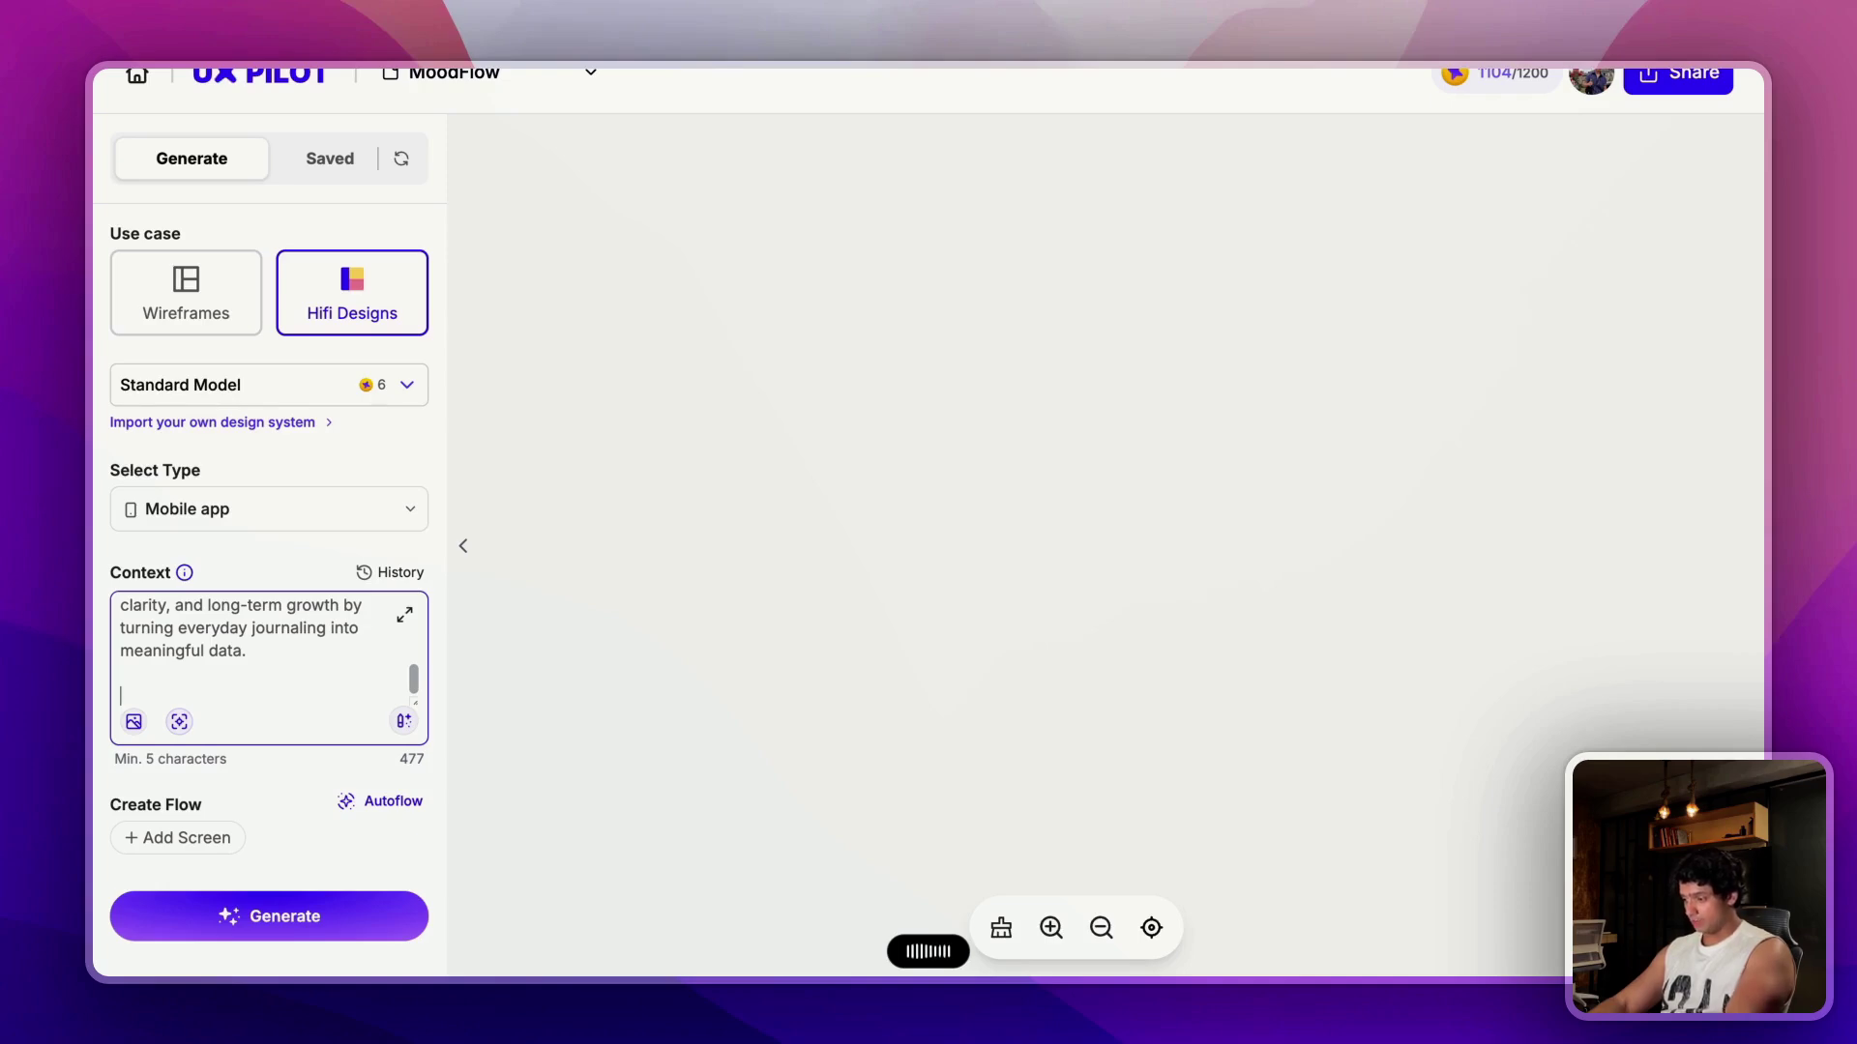
key(fn)
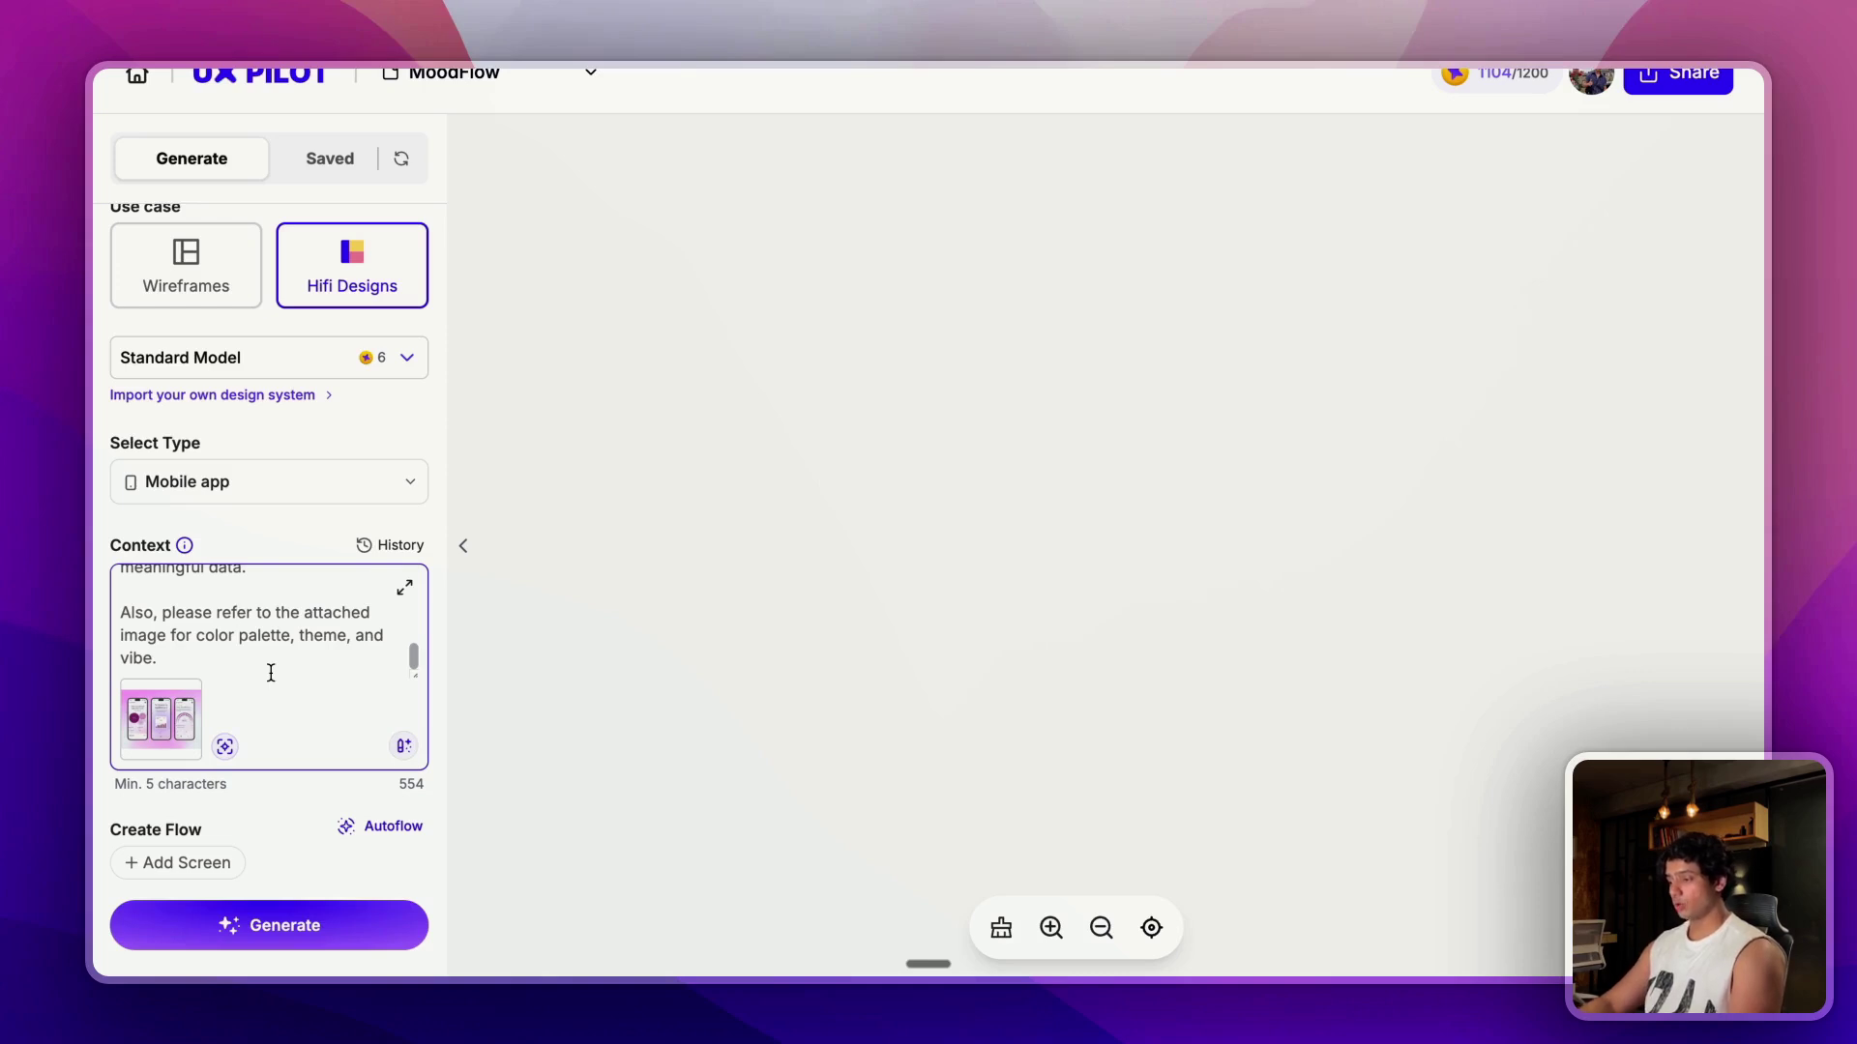
scroll(270, 674, up, 2)
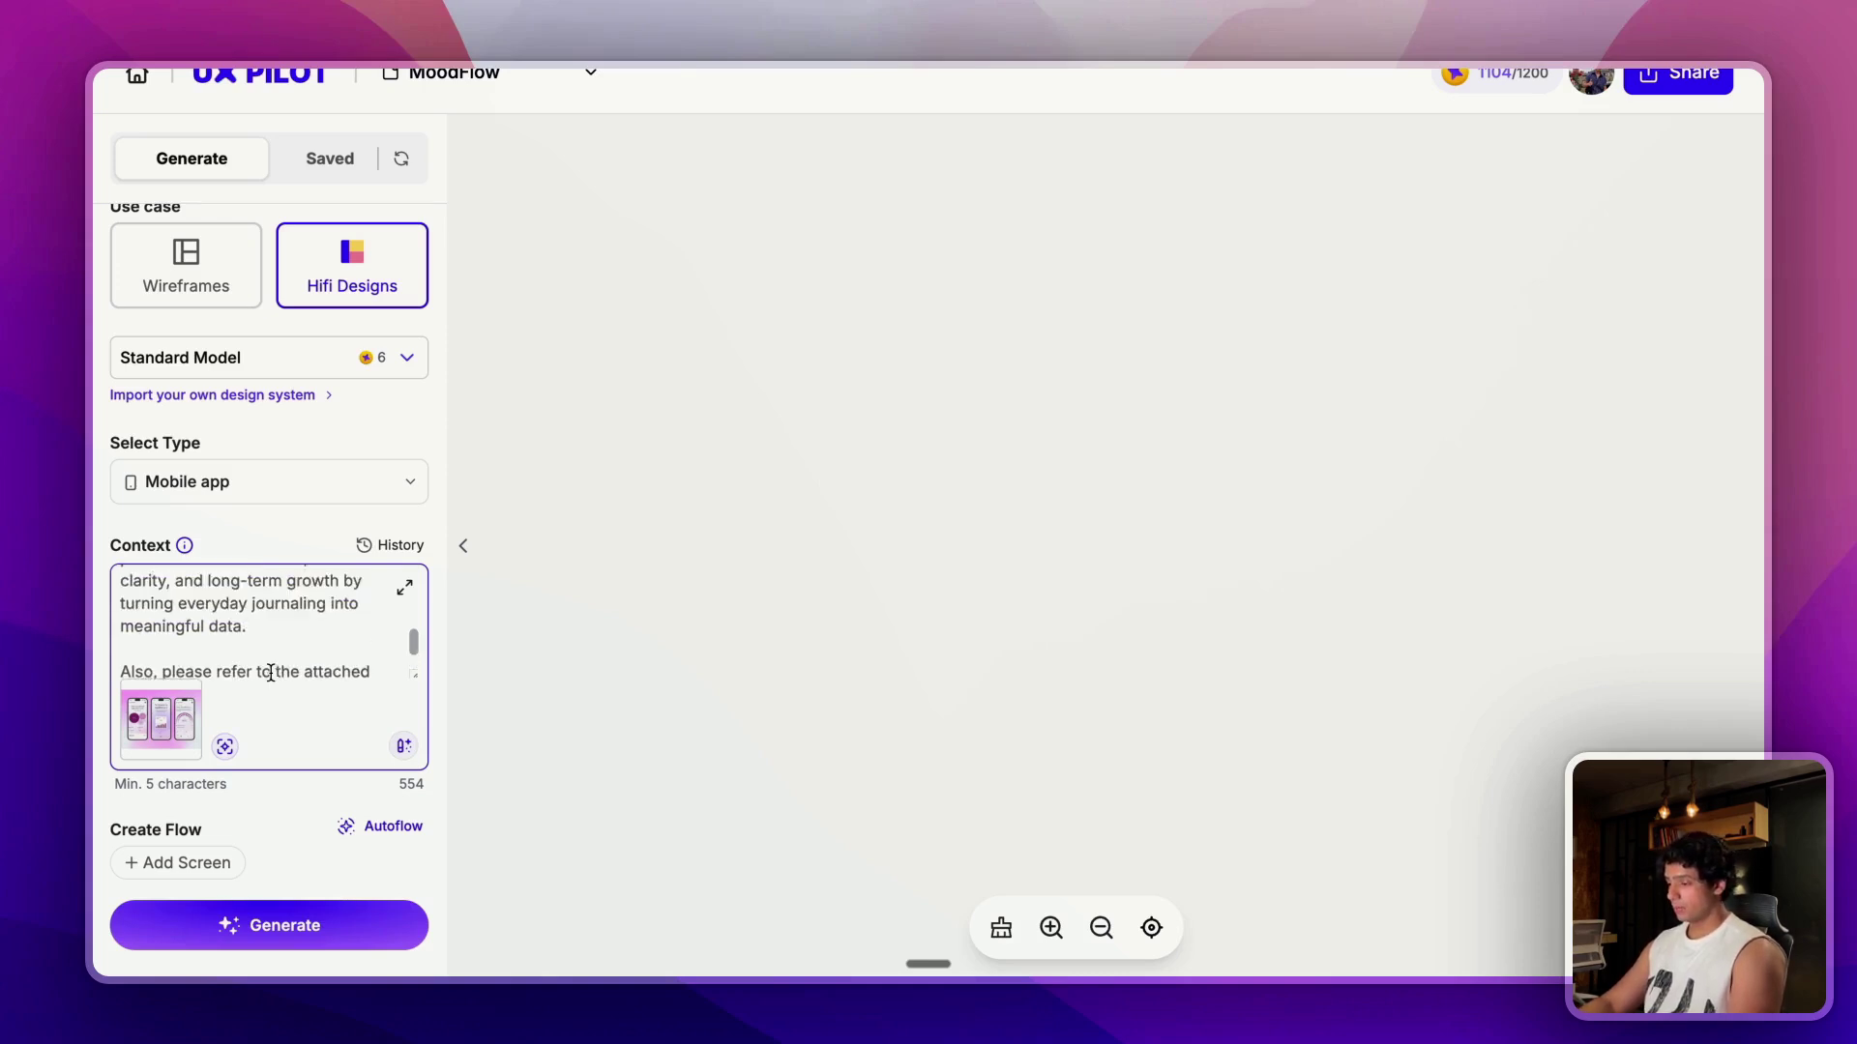
scroll(274, 668, down, 3)
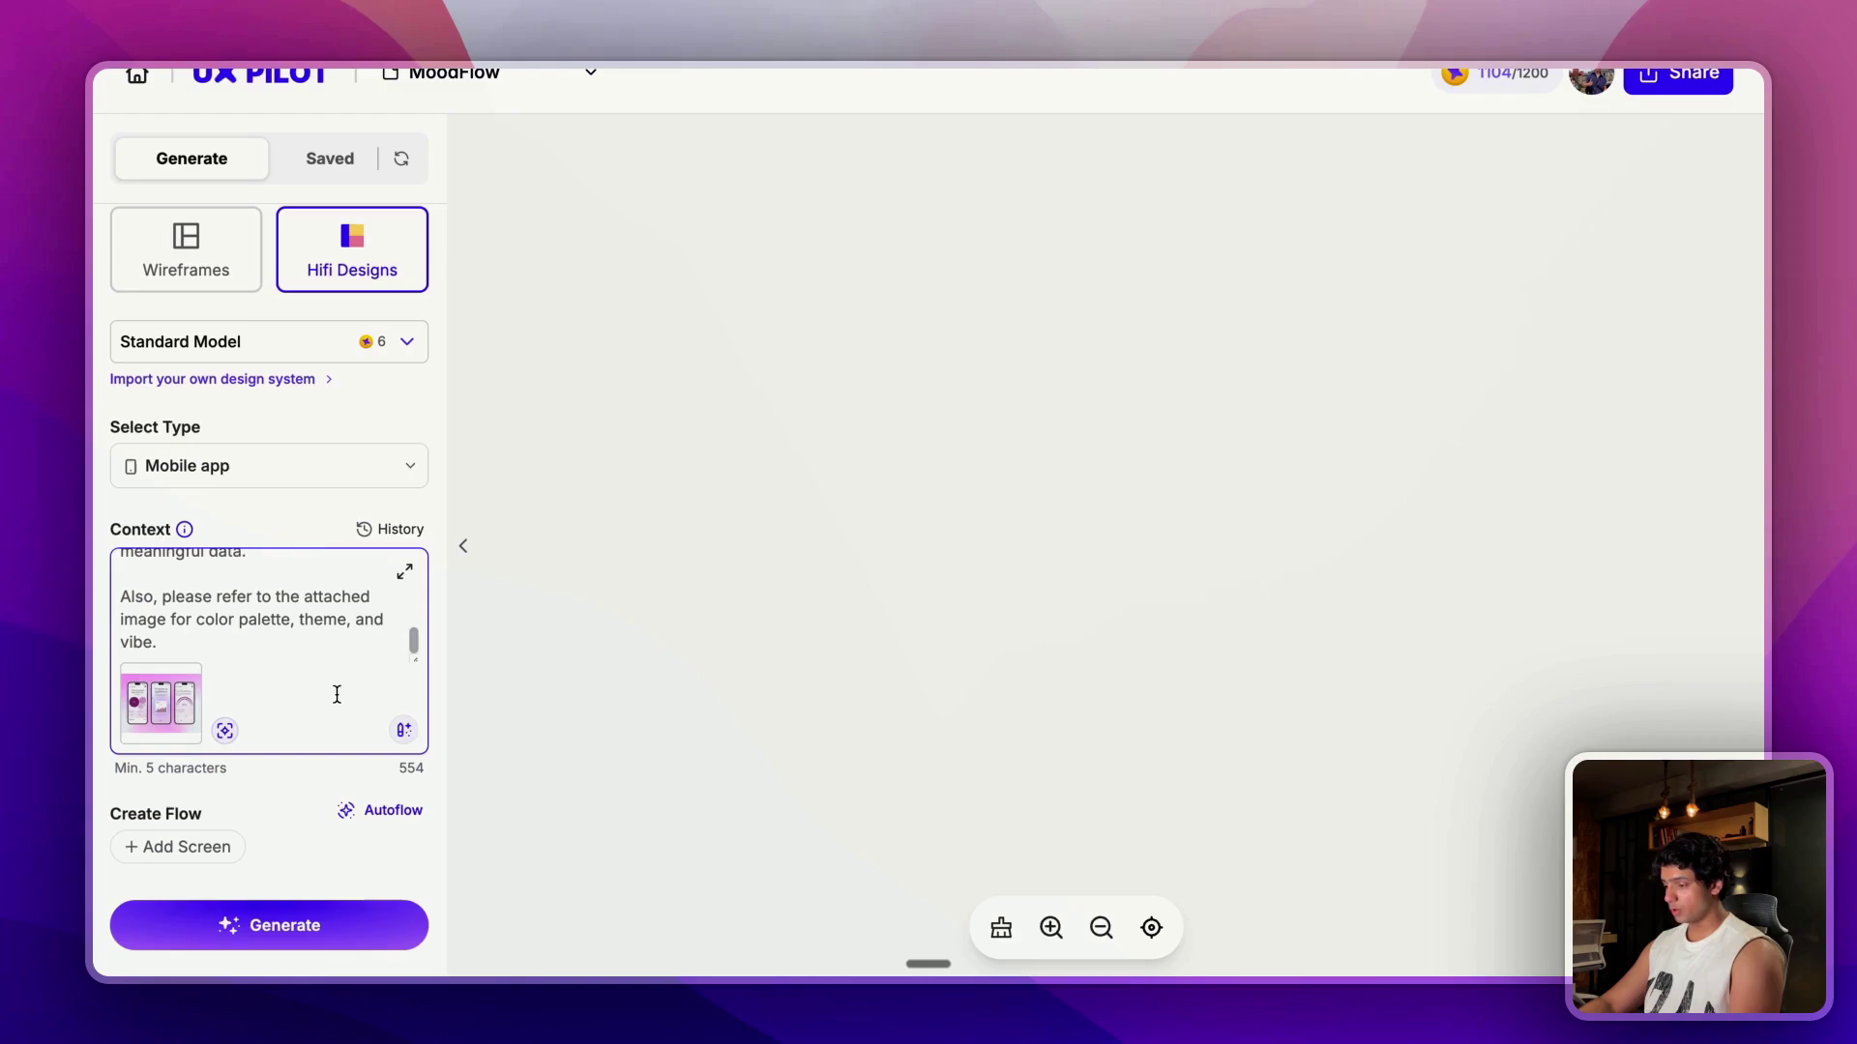
Add a new screen and paste ChatGPT's Login & Signup Screen section as its description.
click(196, 849)
key(ctrl+Left)
scroll(1005, 706, down, 15)
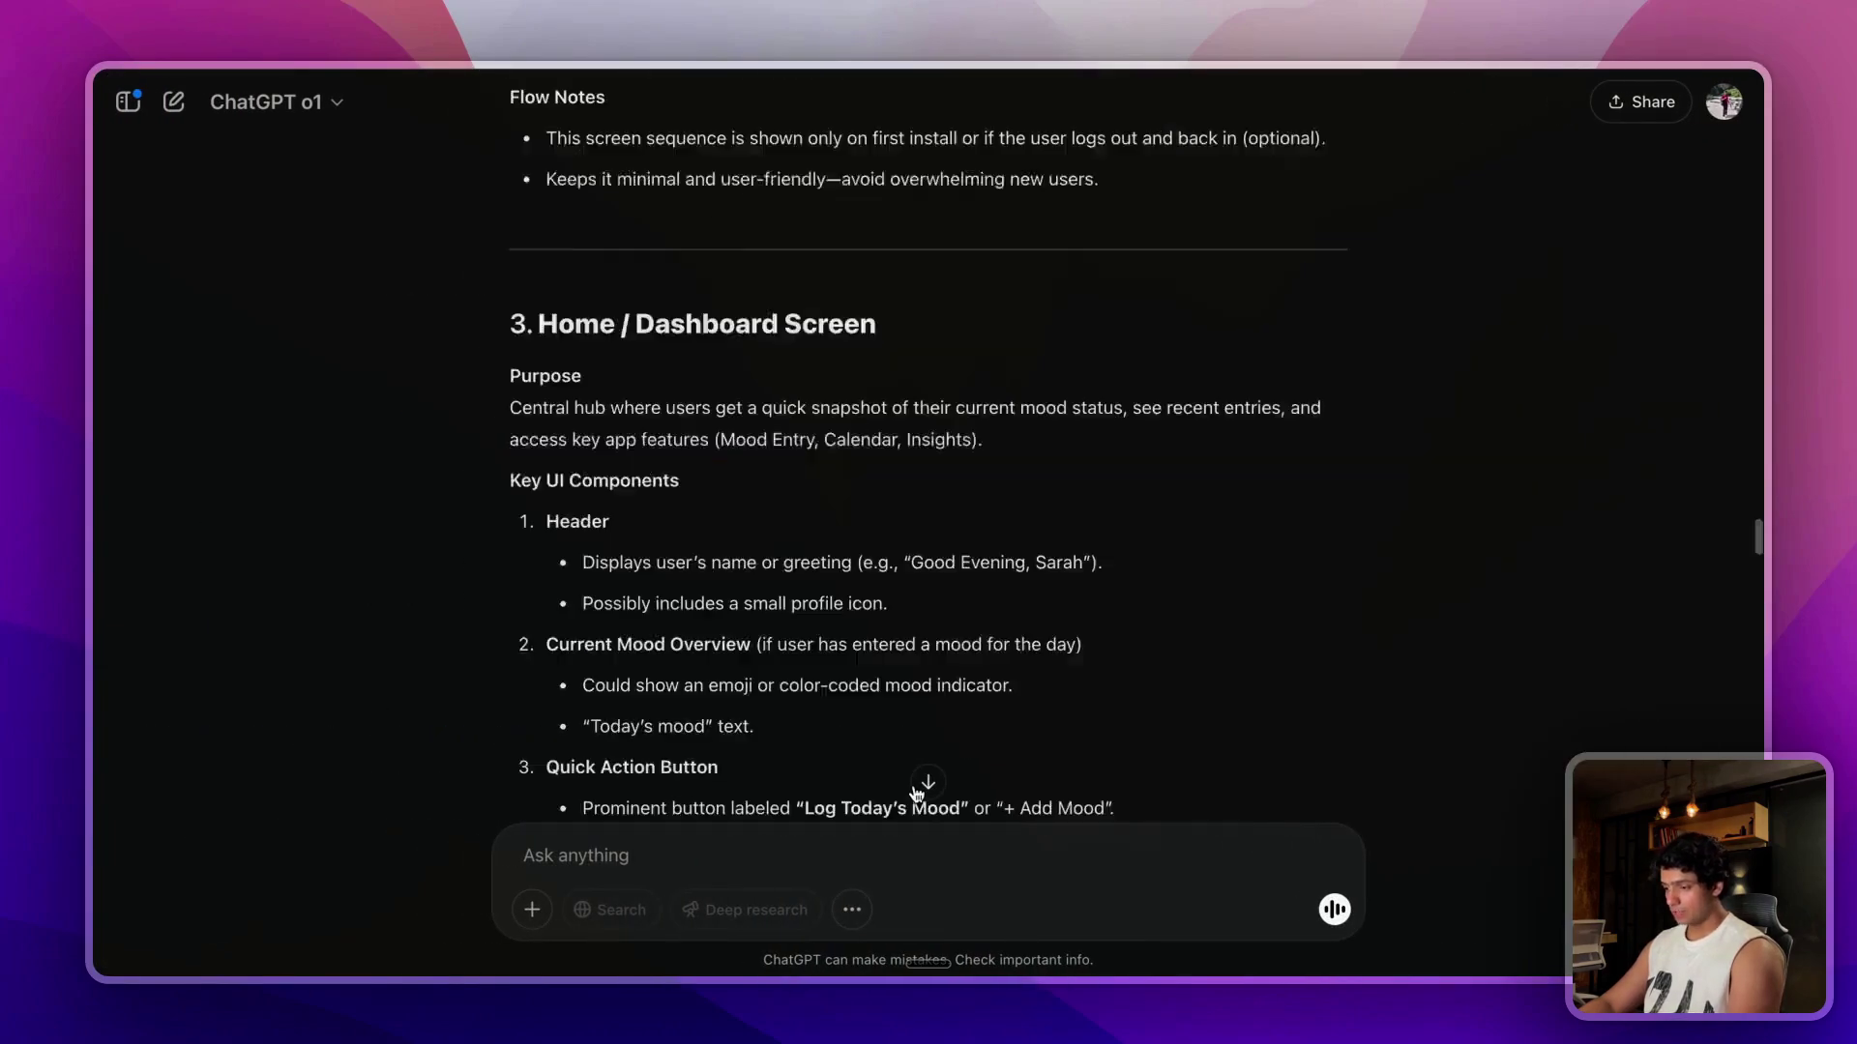
click(927, 783)
scroll(887, 575, up, 20)
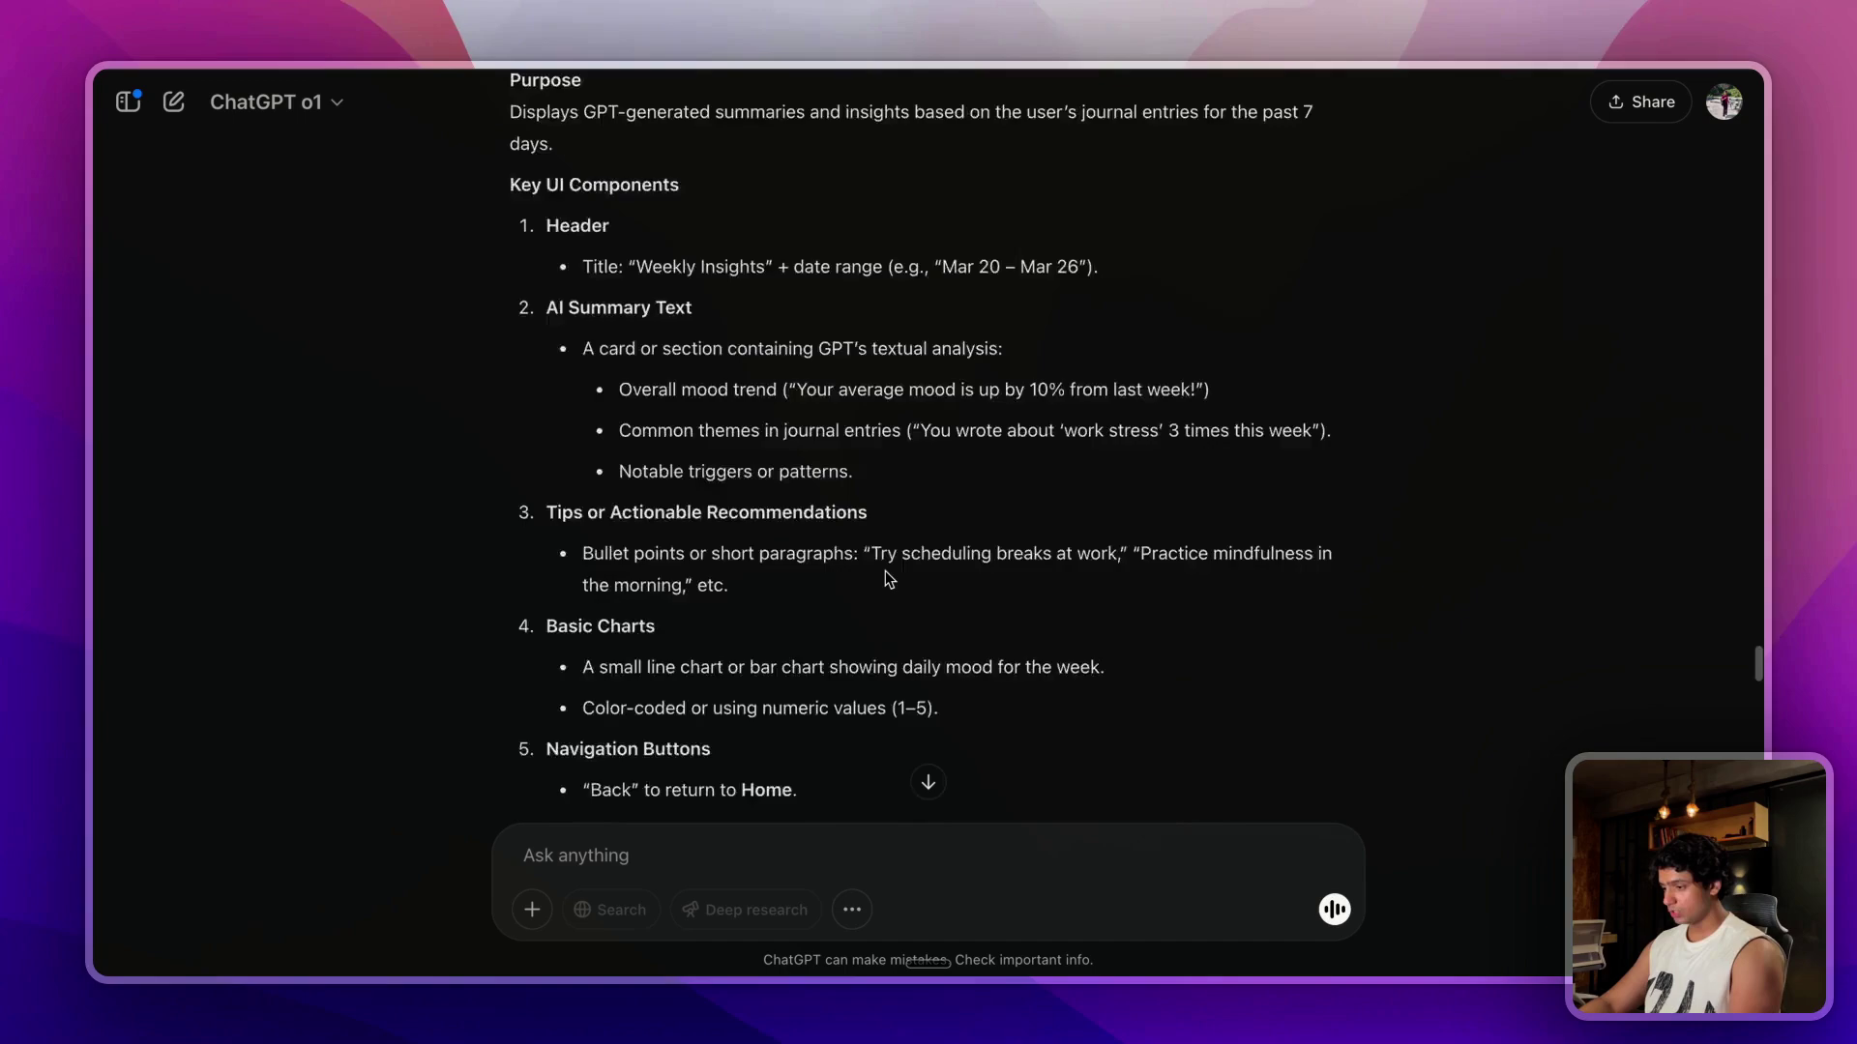
scroll(887, 575, up, 20)
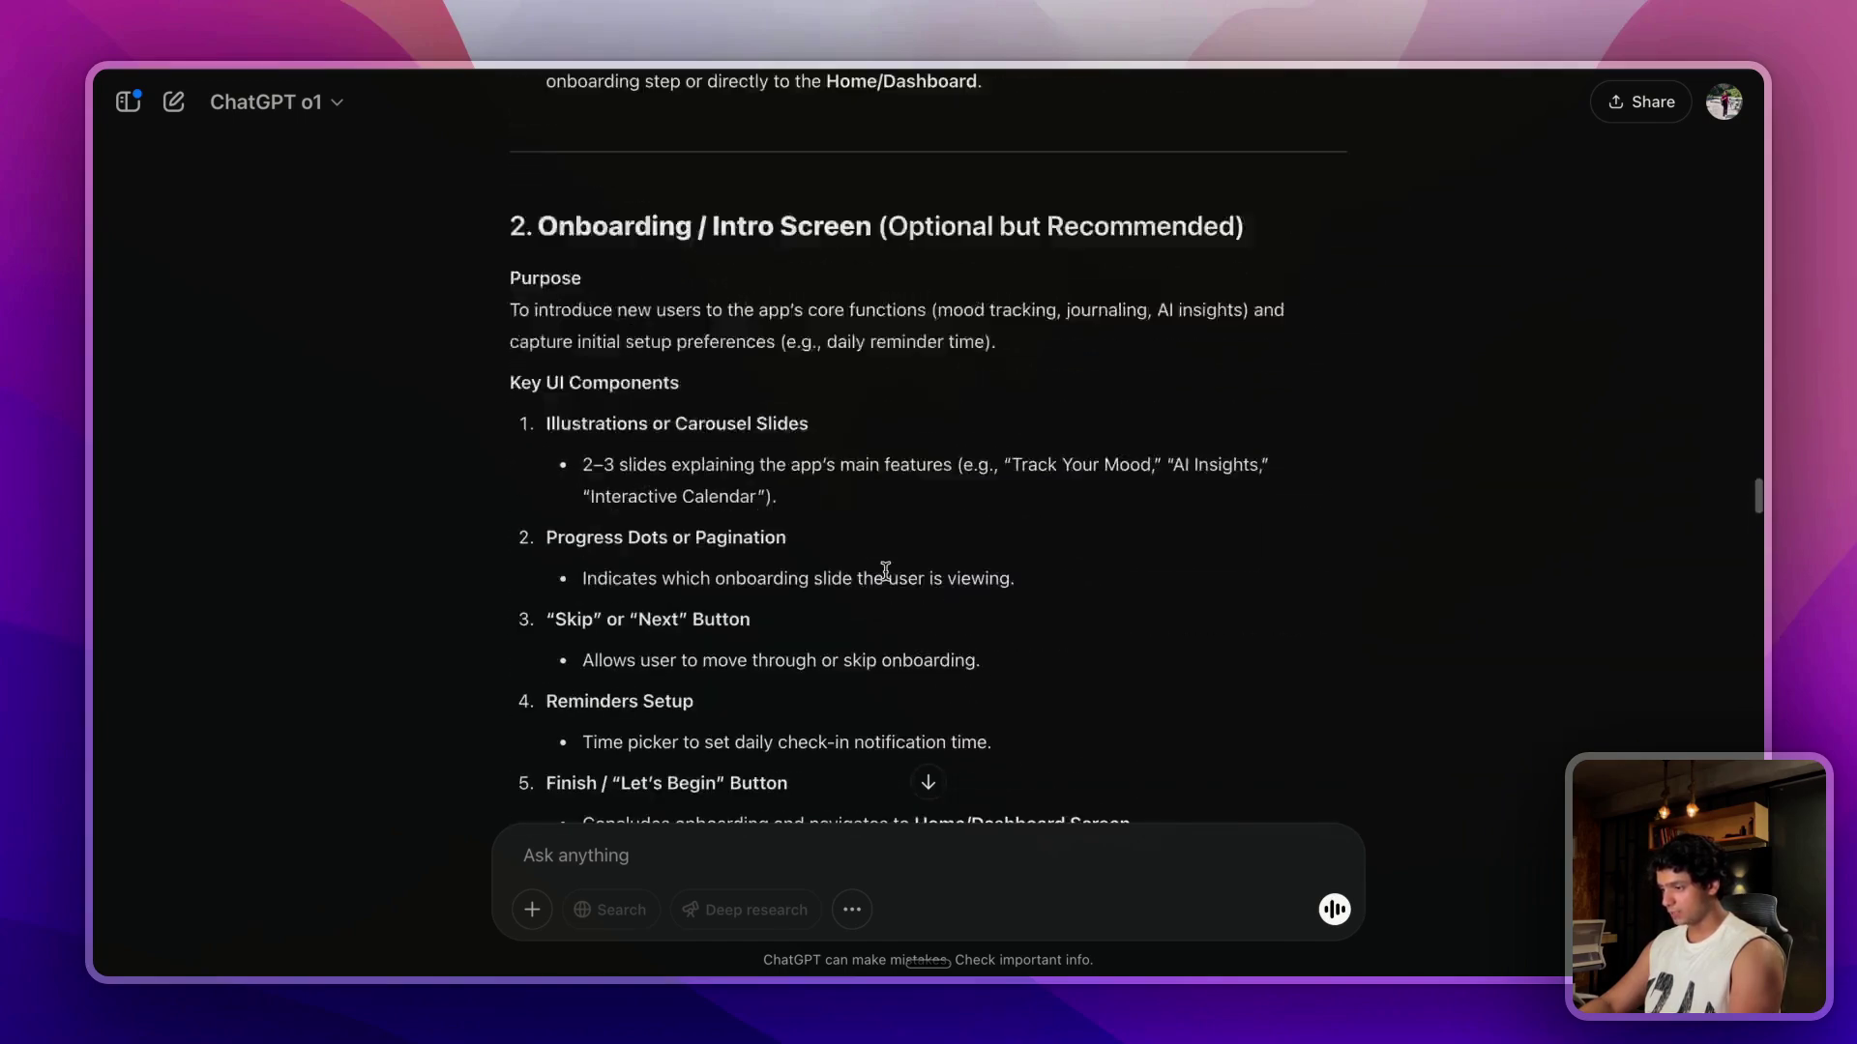
scroll(885, 570, up, 20)
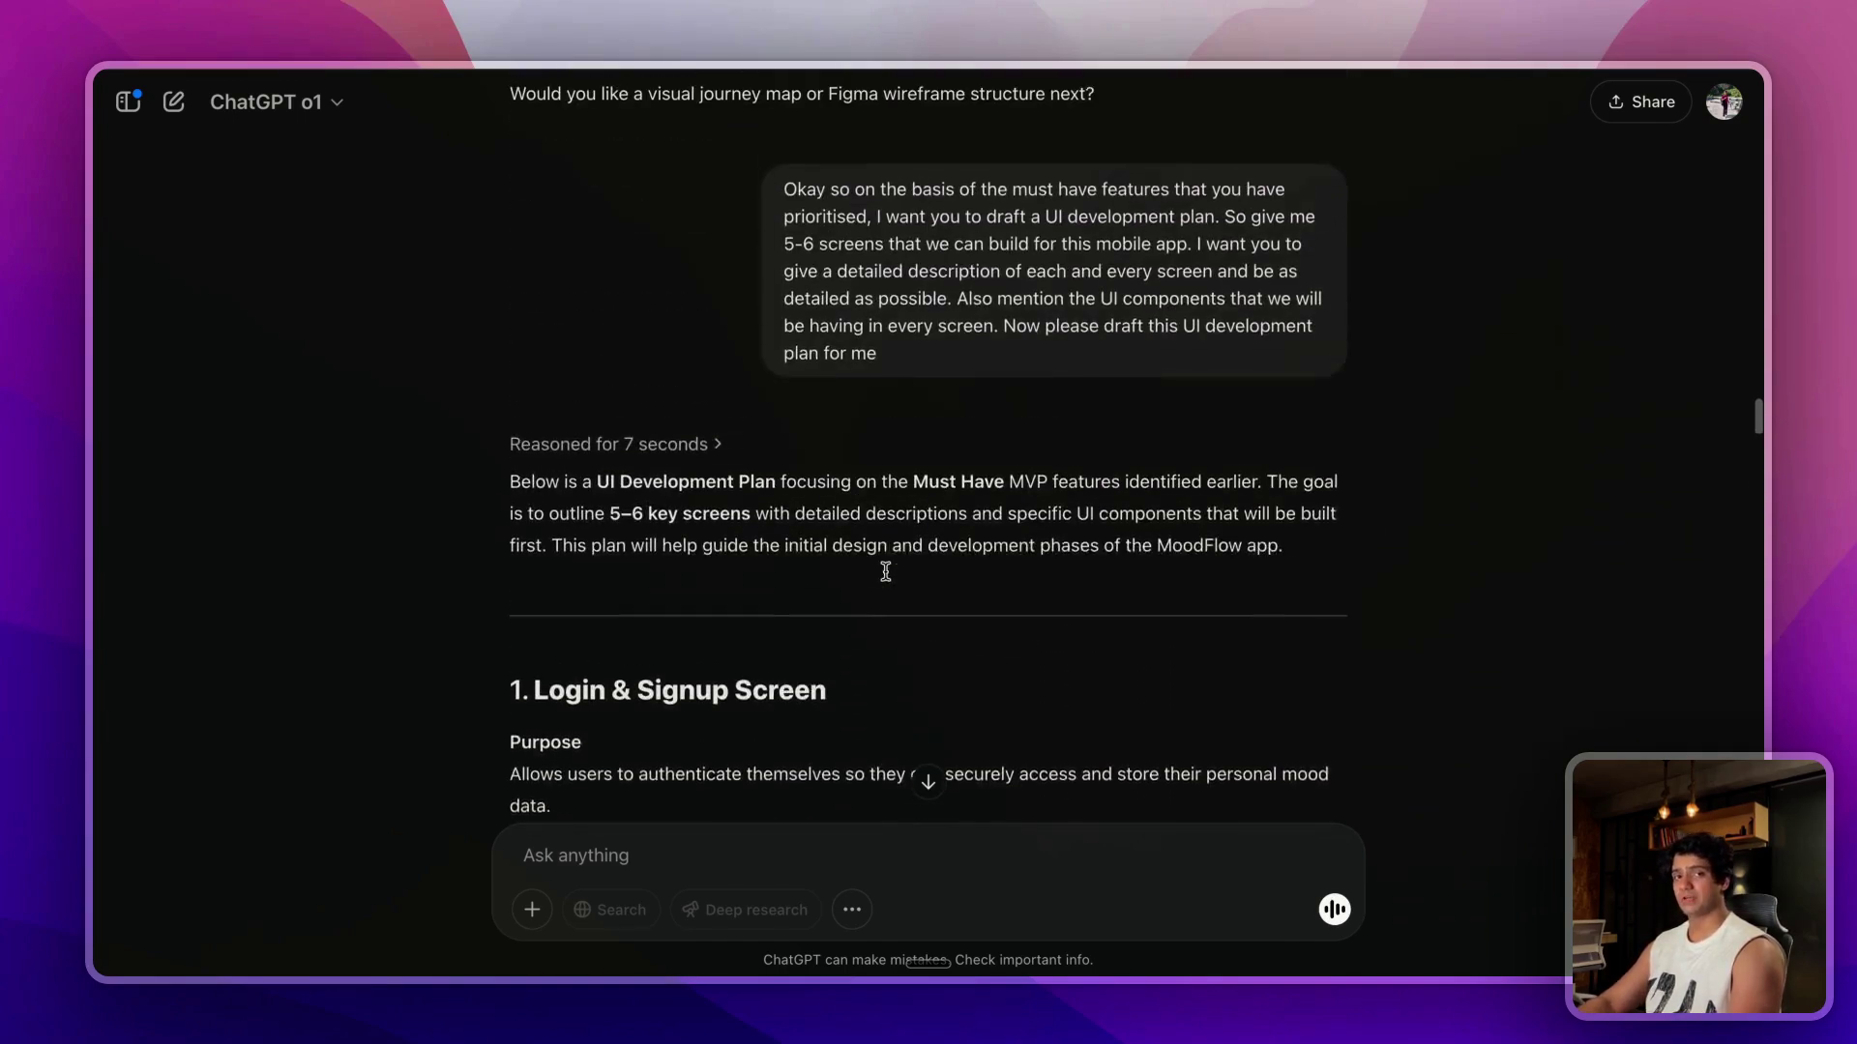
scroll(885, 572, down, 8)
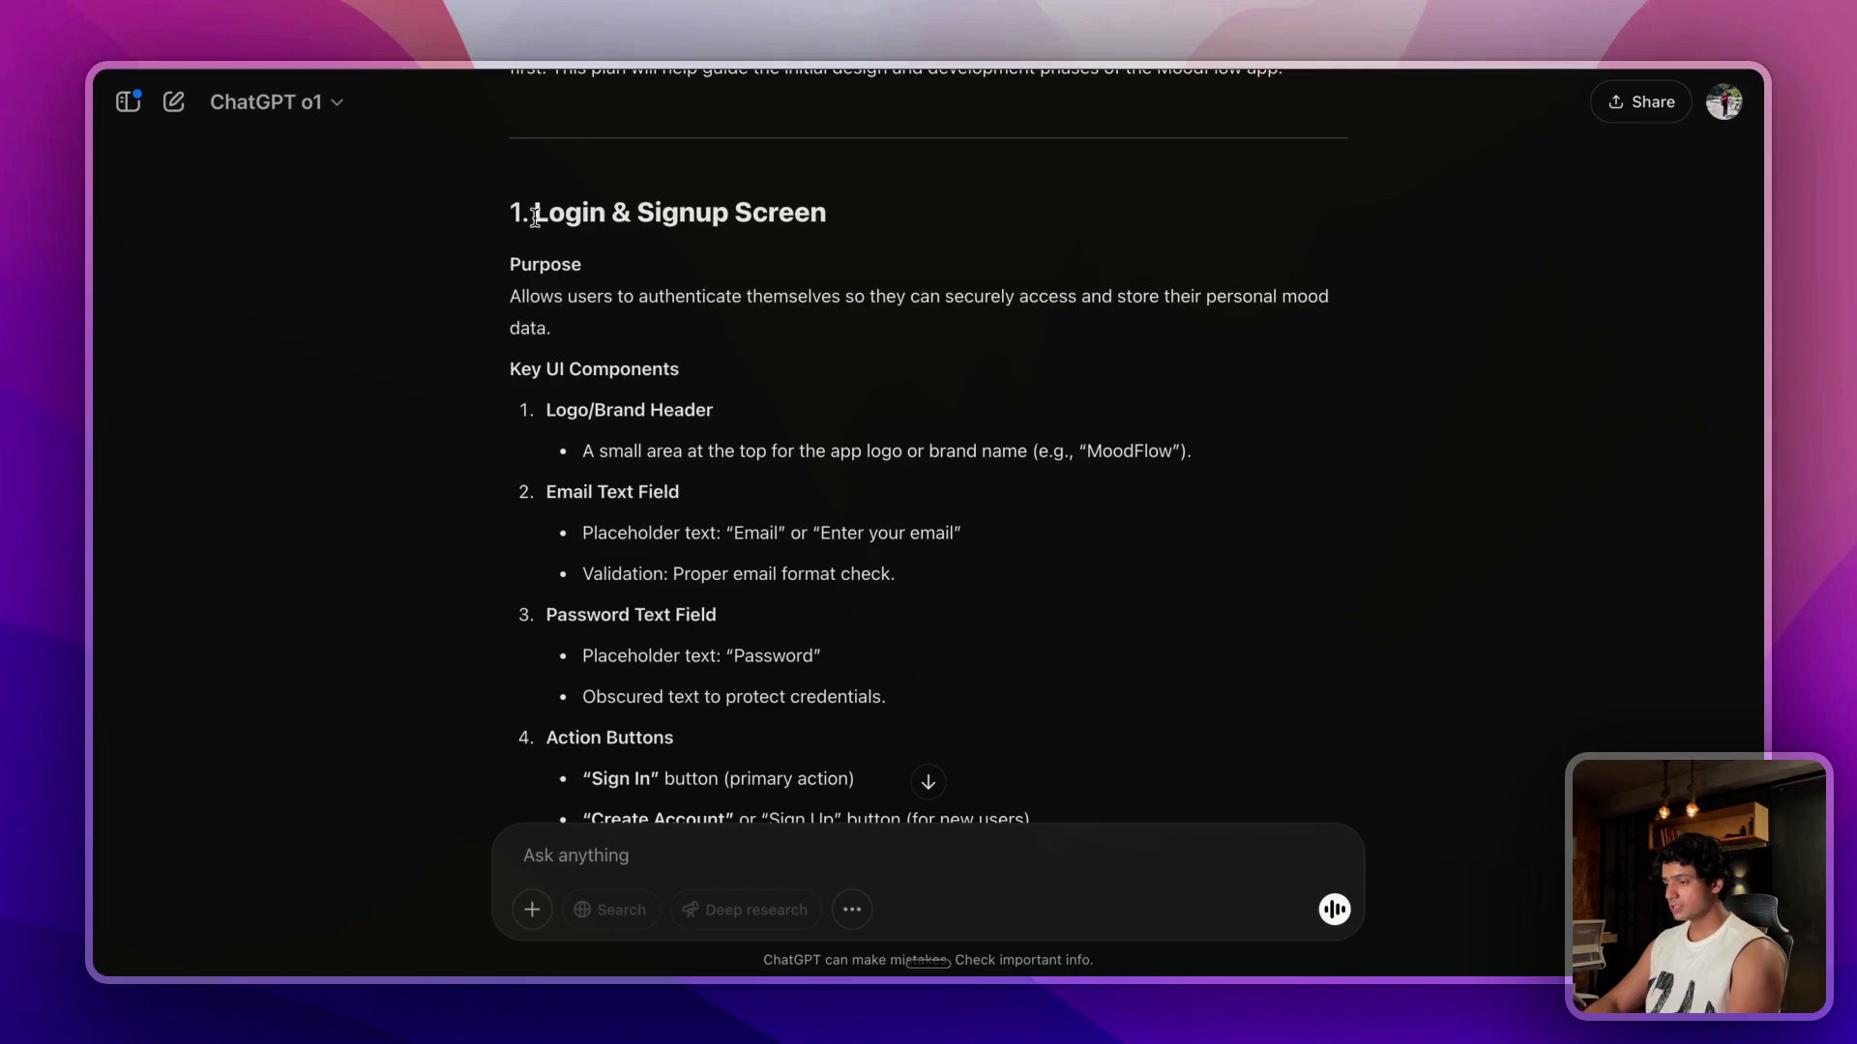
drag(530, 206, 1027, 342)
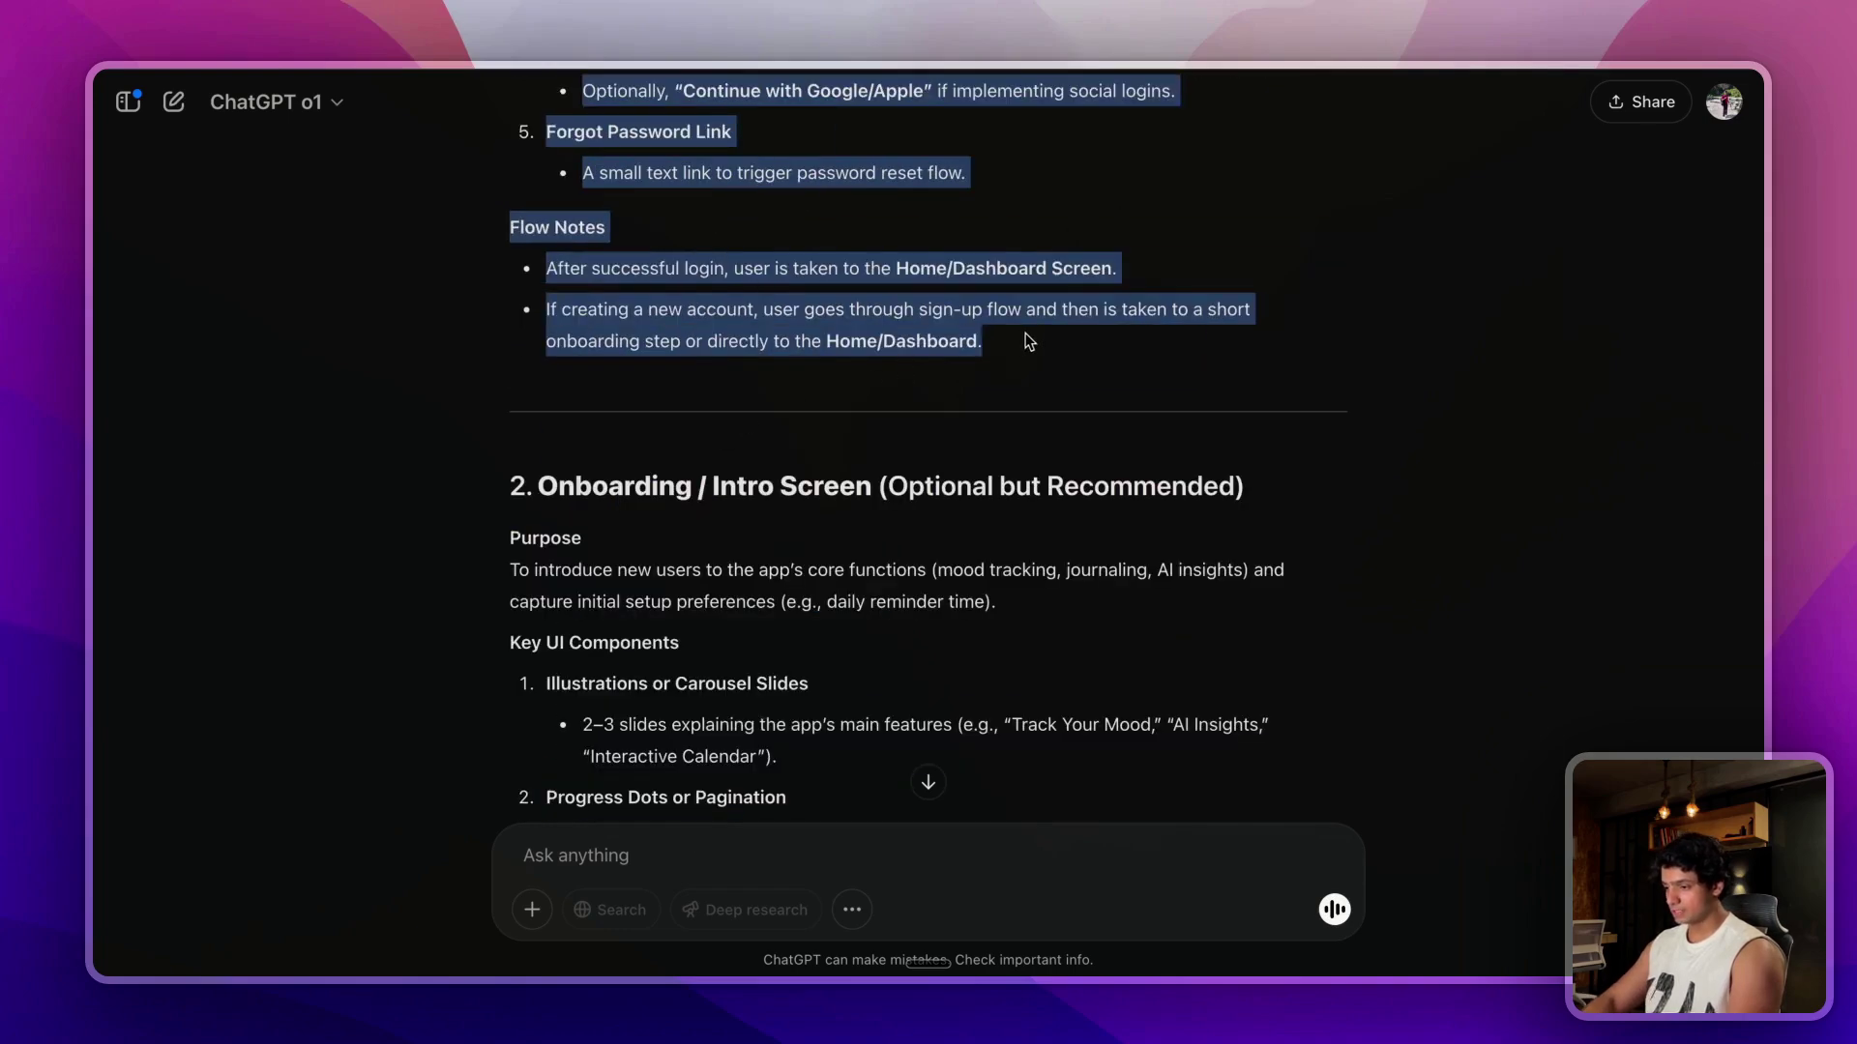
key(super+c)
key(ctrl+Right)
key(super+v)
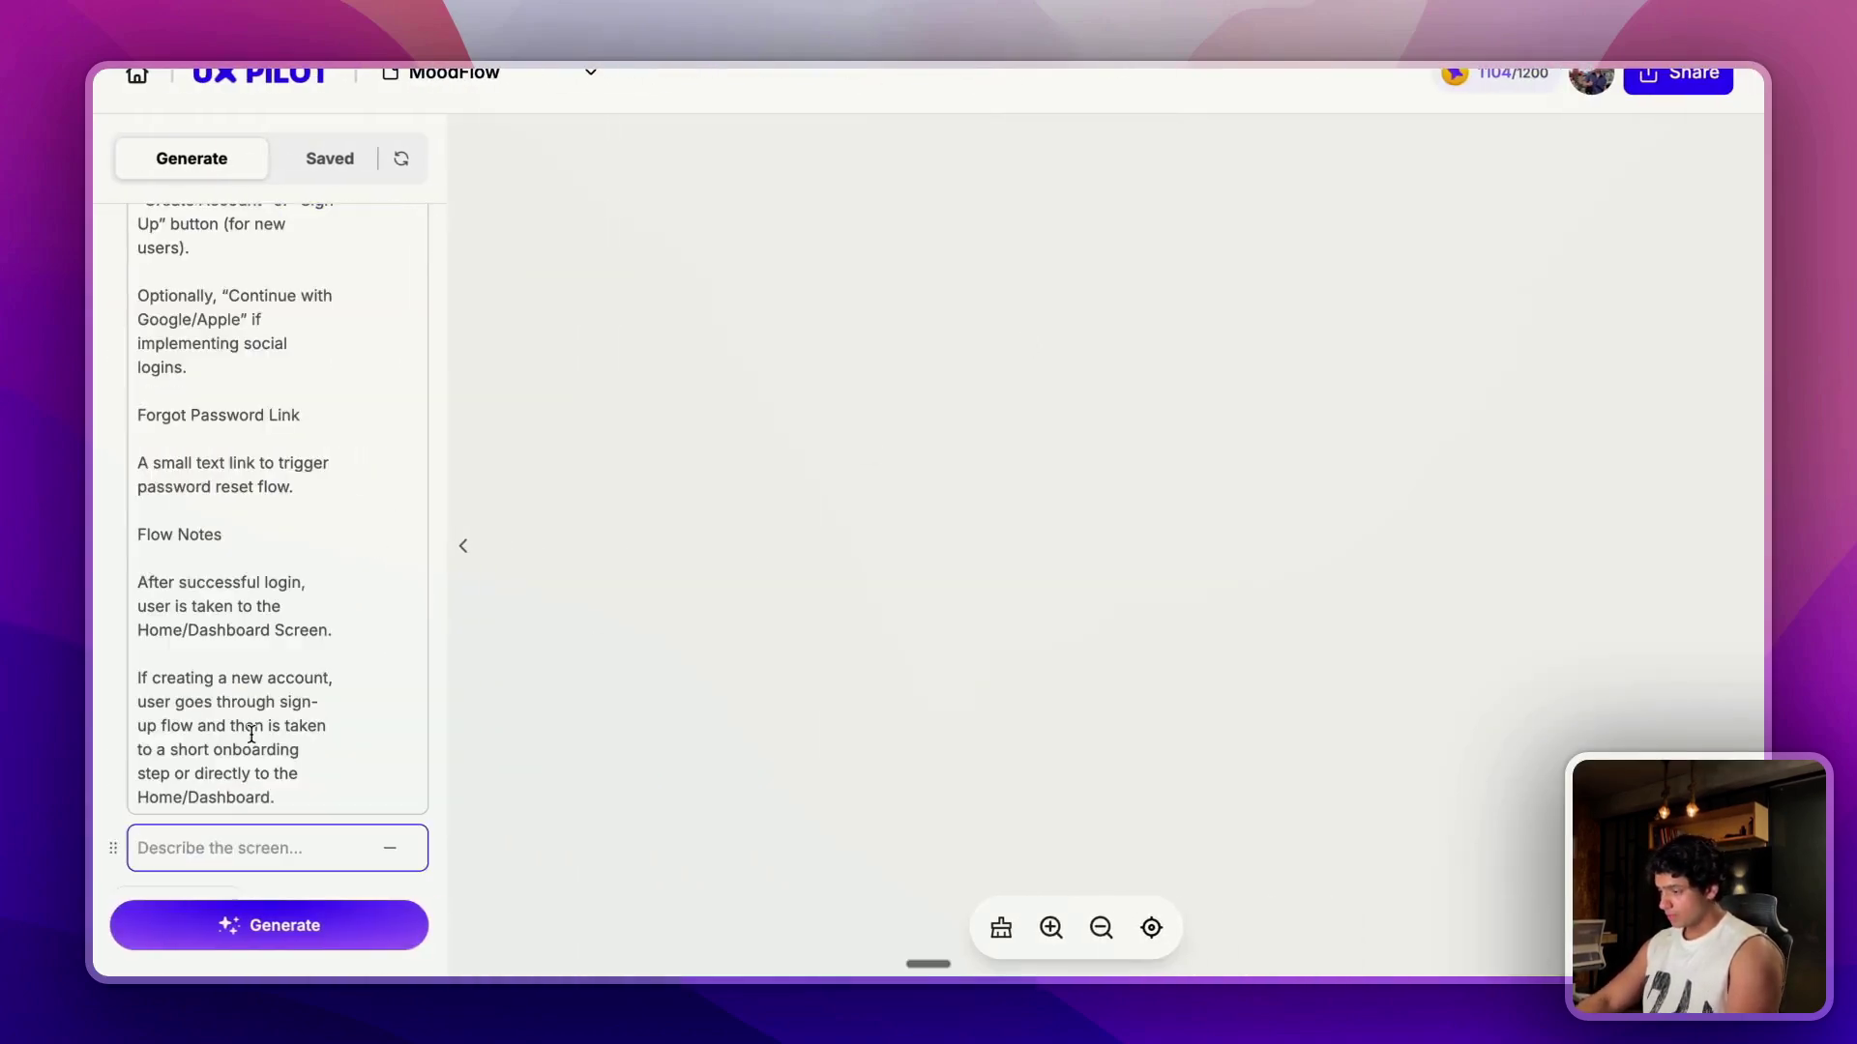
Go back to ChatGPT's plan and scroll through the remaining screen sections.
key(ctrl+Left)
scroll(633, 547, down, 3)
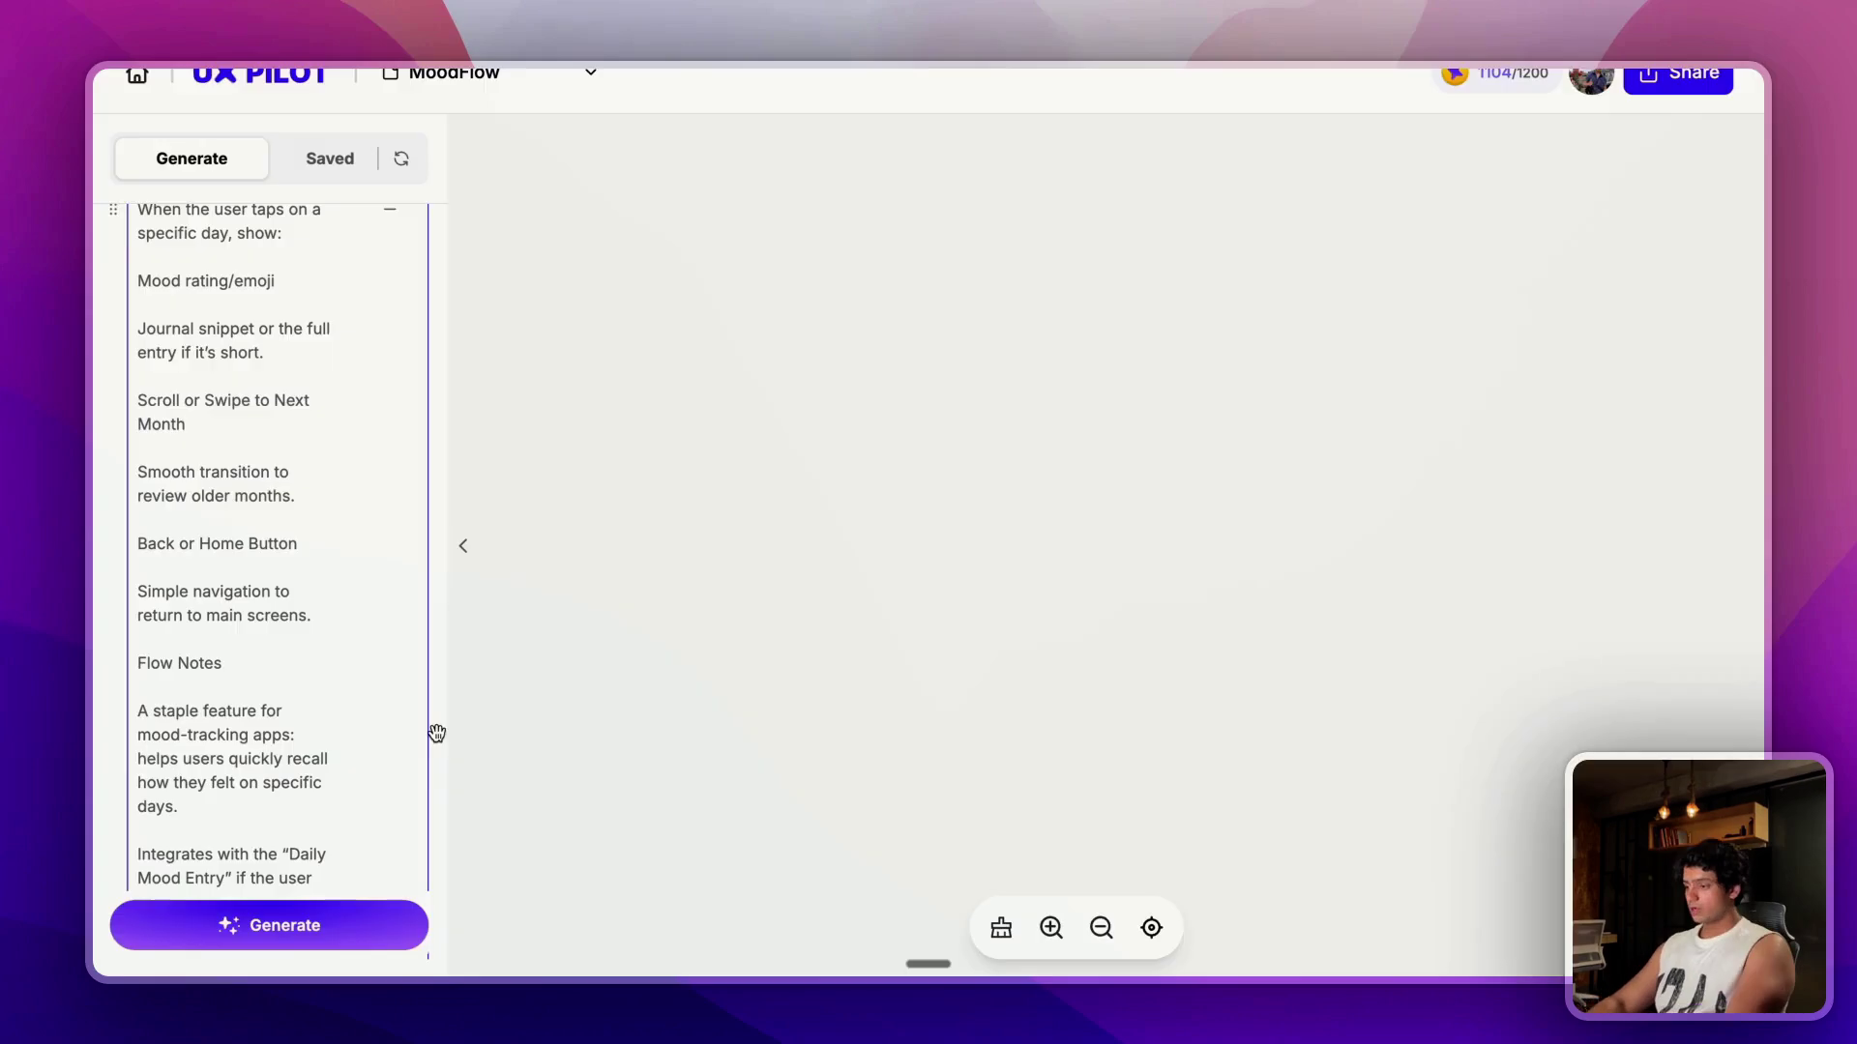
scroll(368, 658, down, 3)
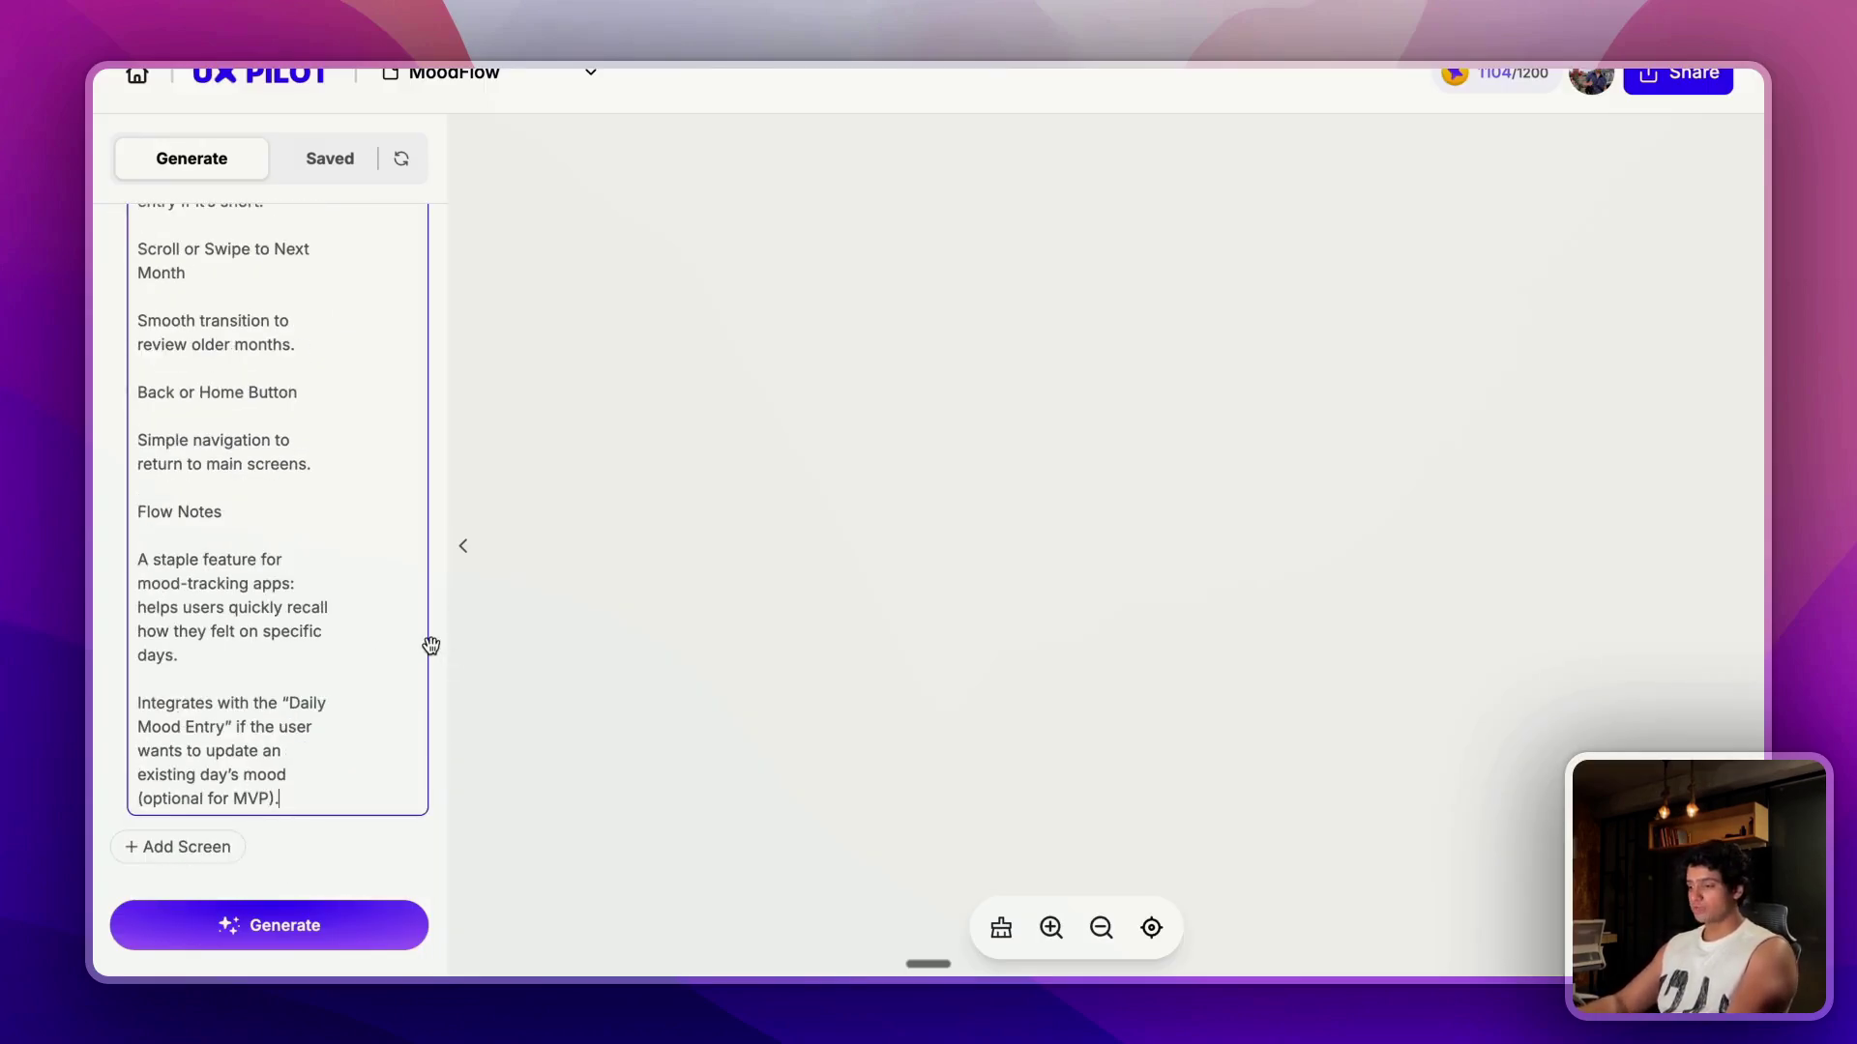
scroll(377, 510, up, 15)
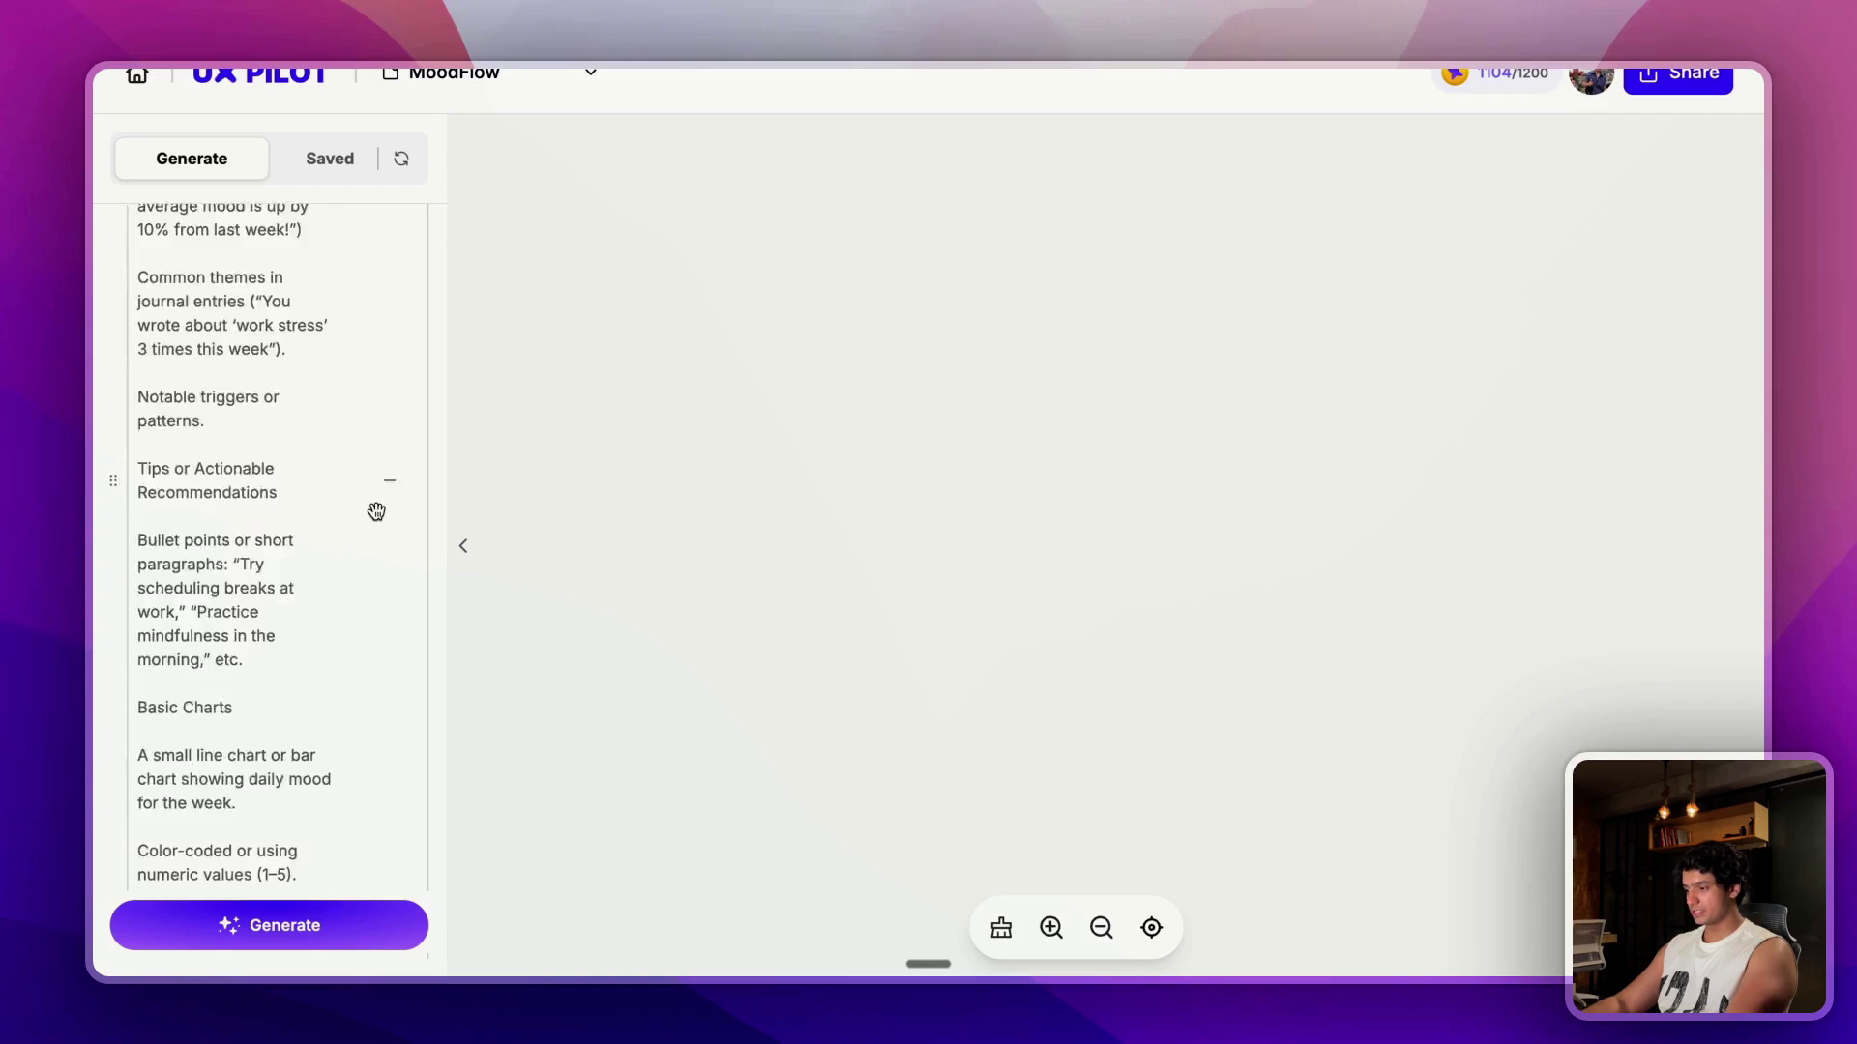
scroll(377, 511, up, 20)
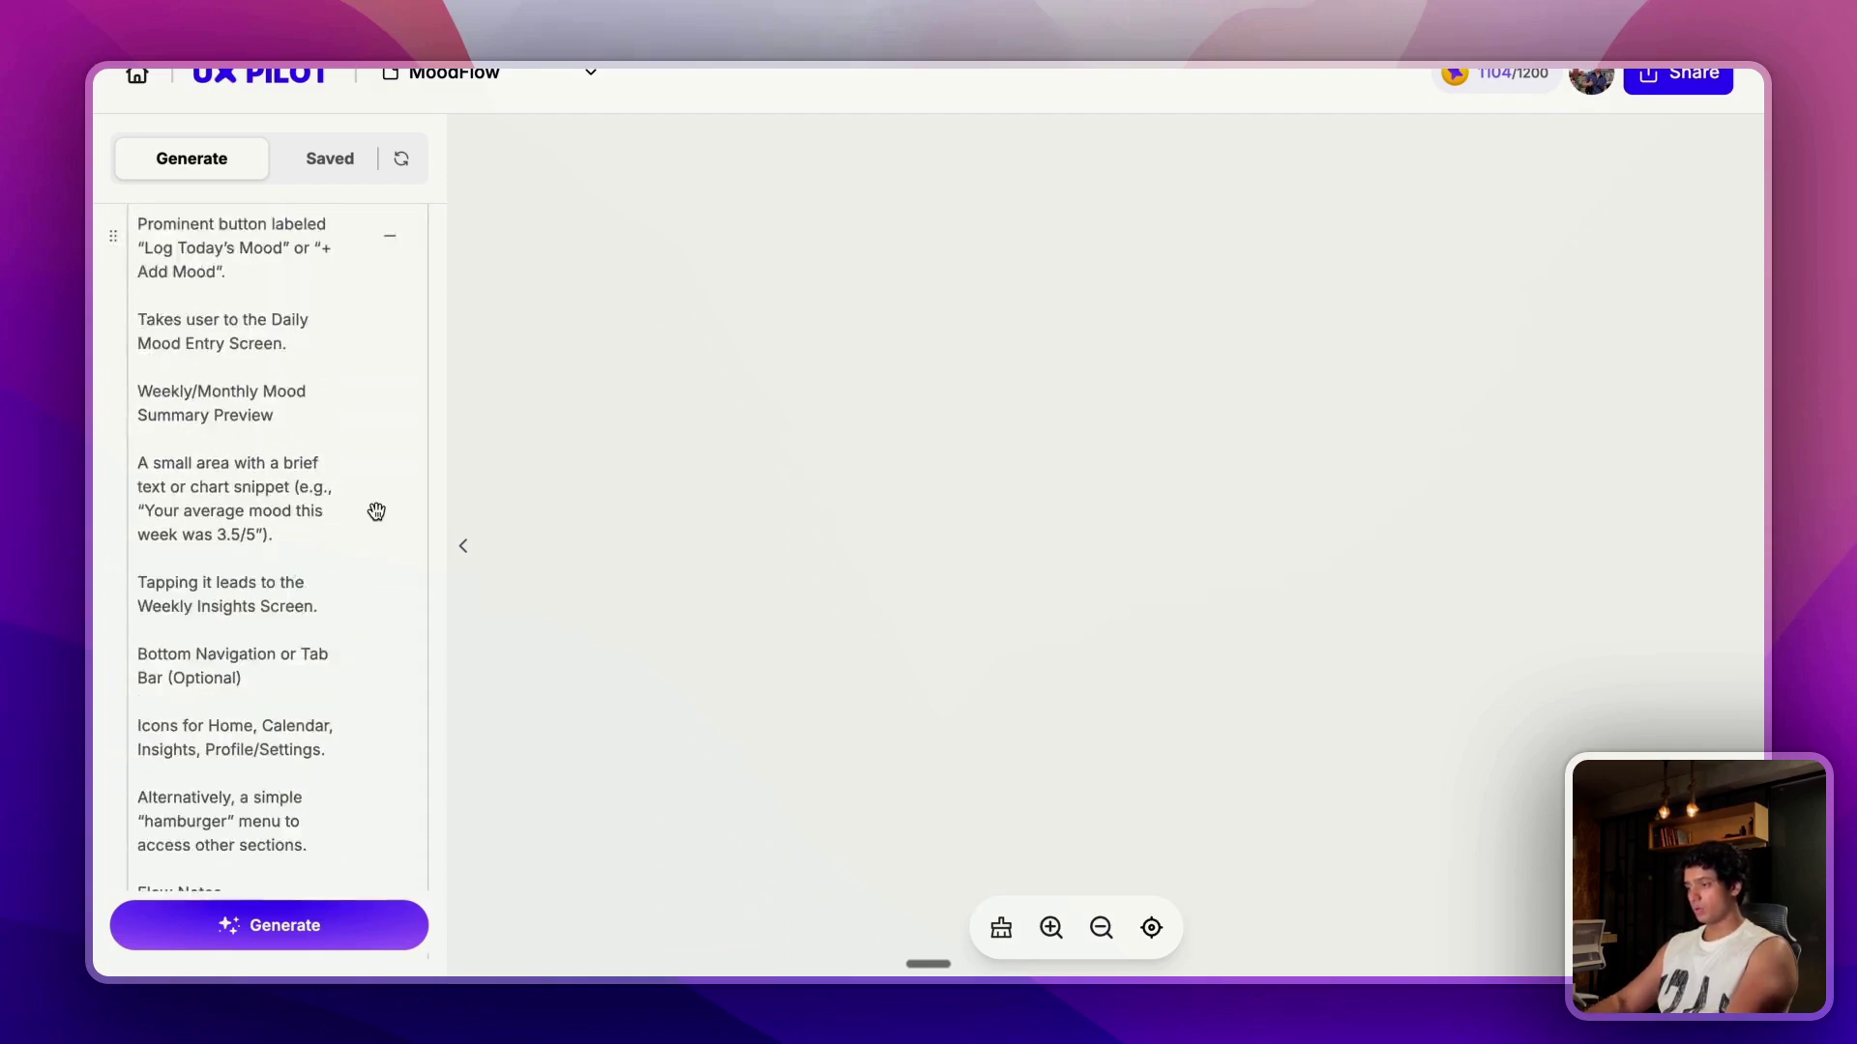
scroll(376, 511, up, 20)
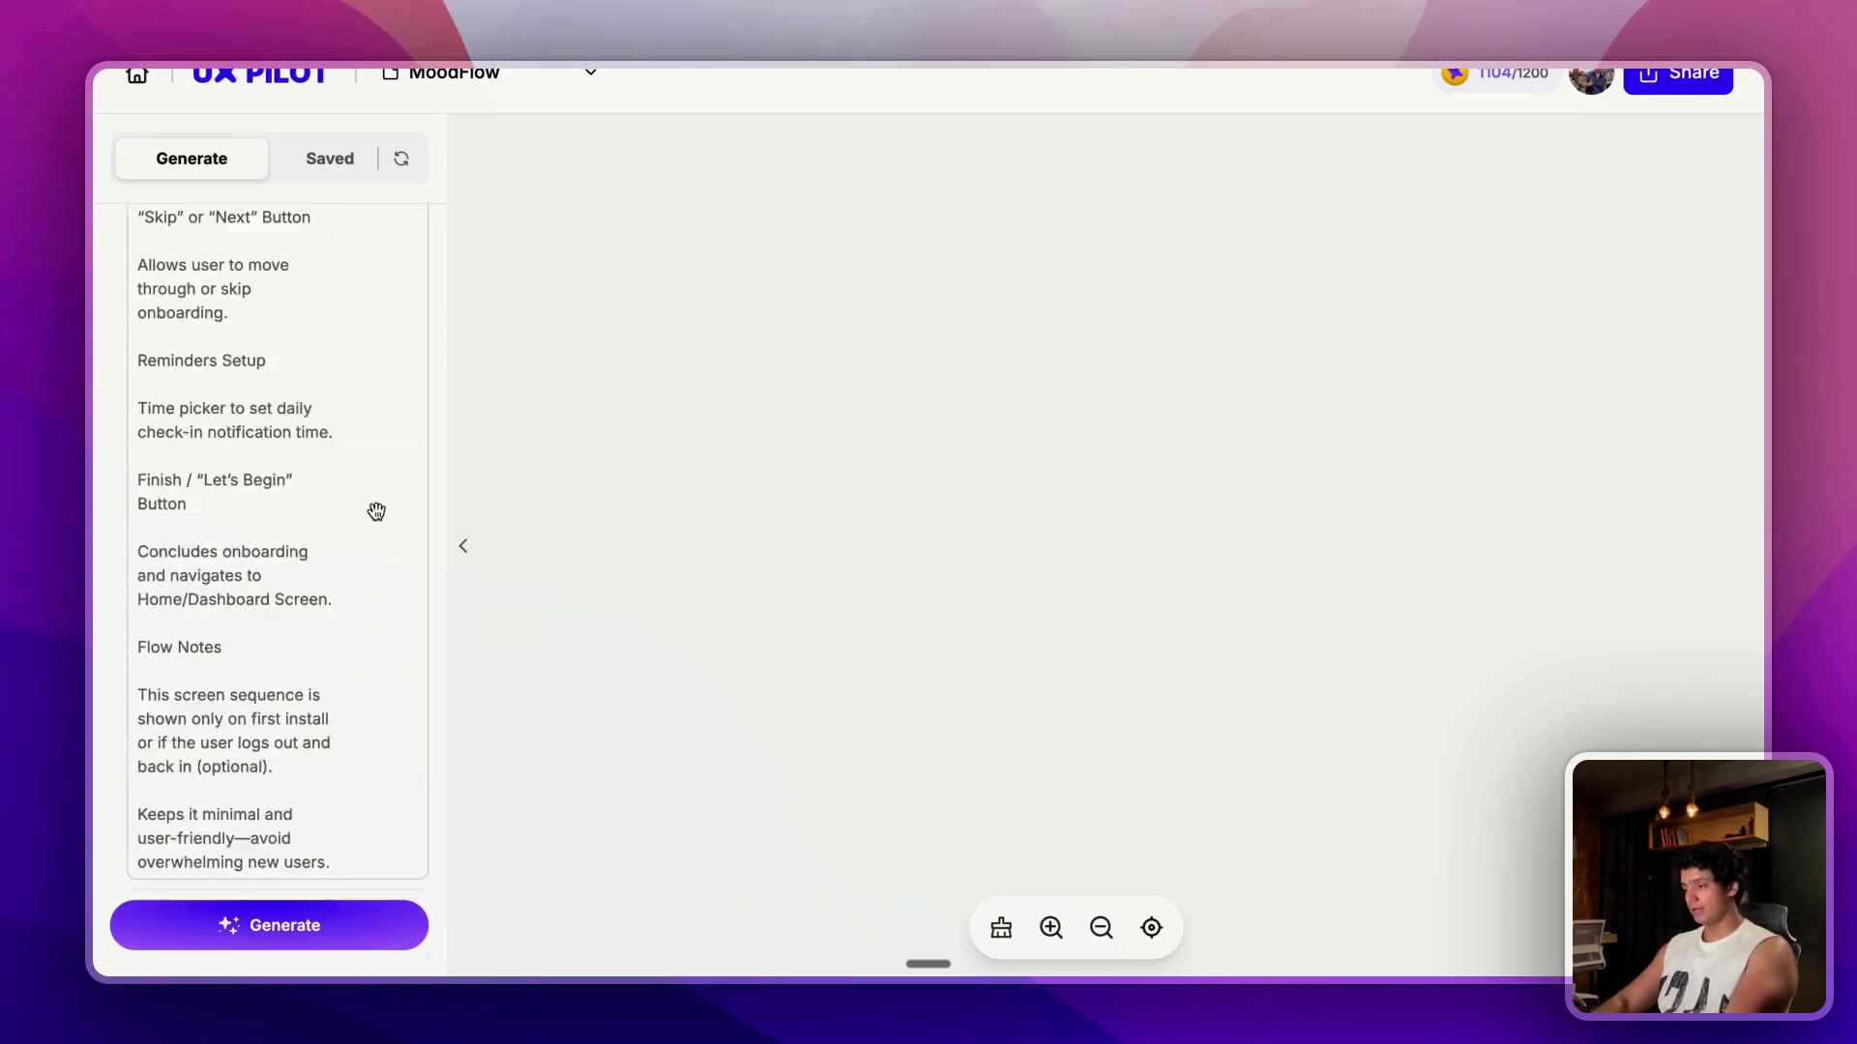
scroll(376, 511, up, 20)
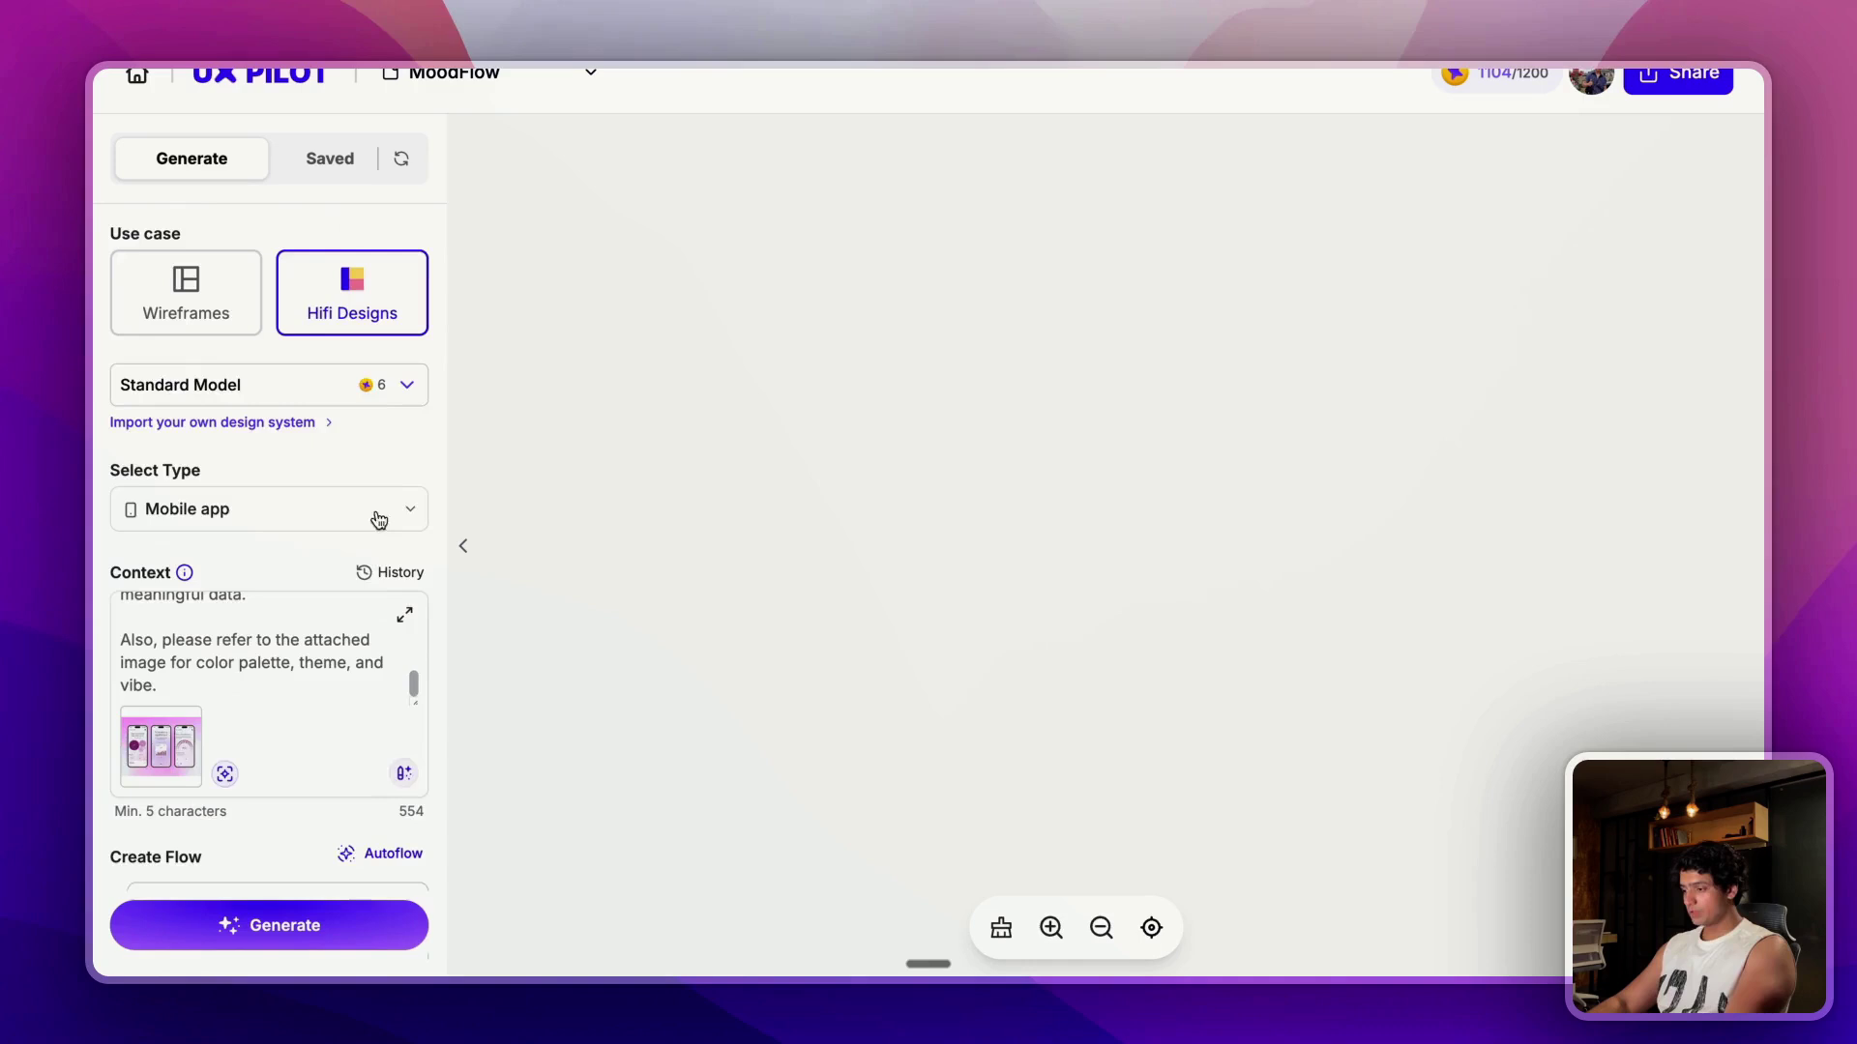
scroll(378, 520, down, 5)
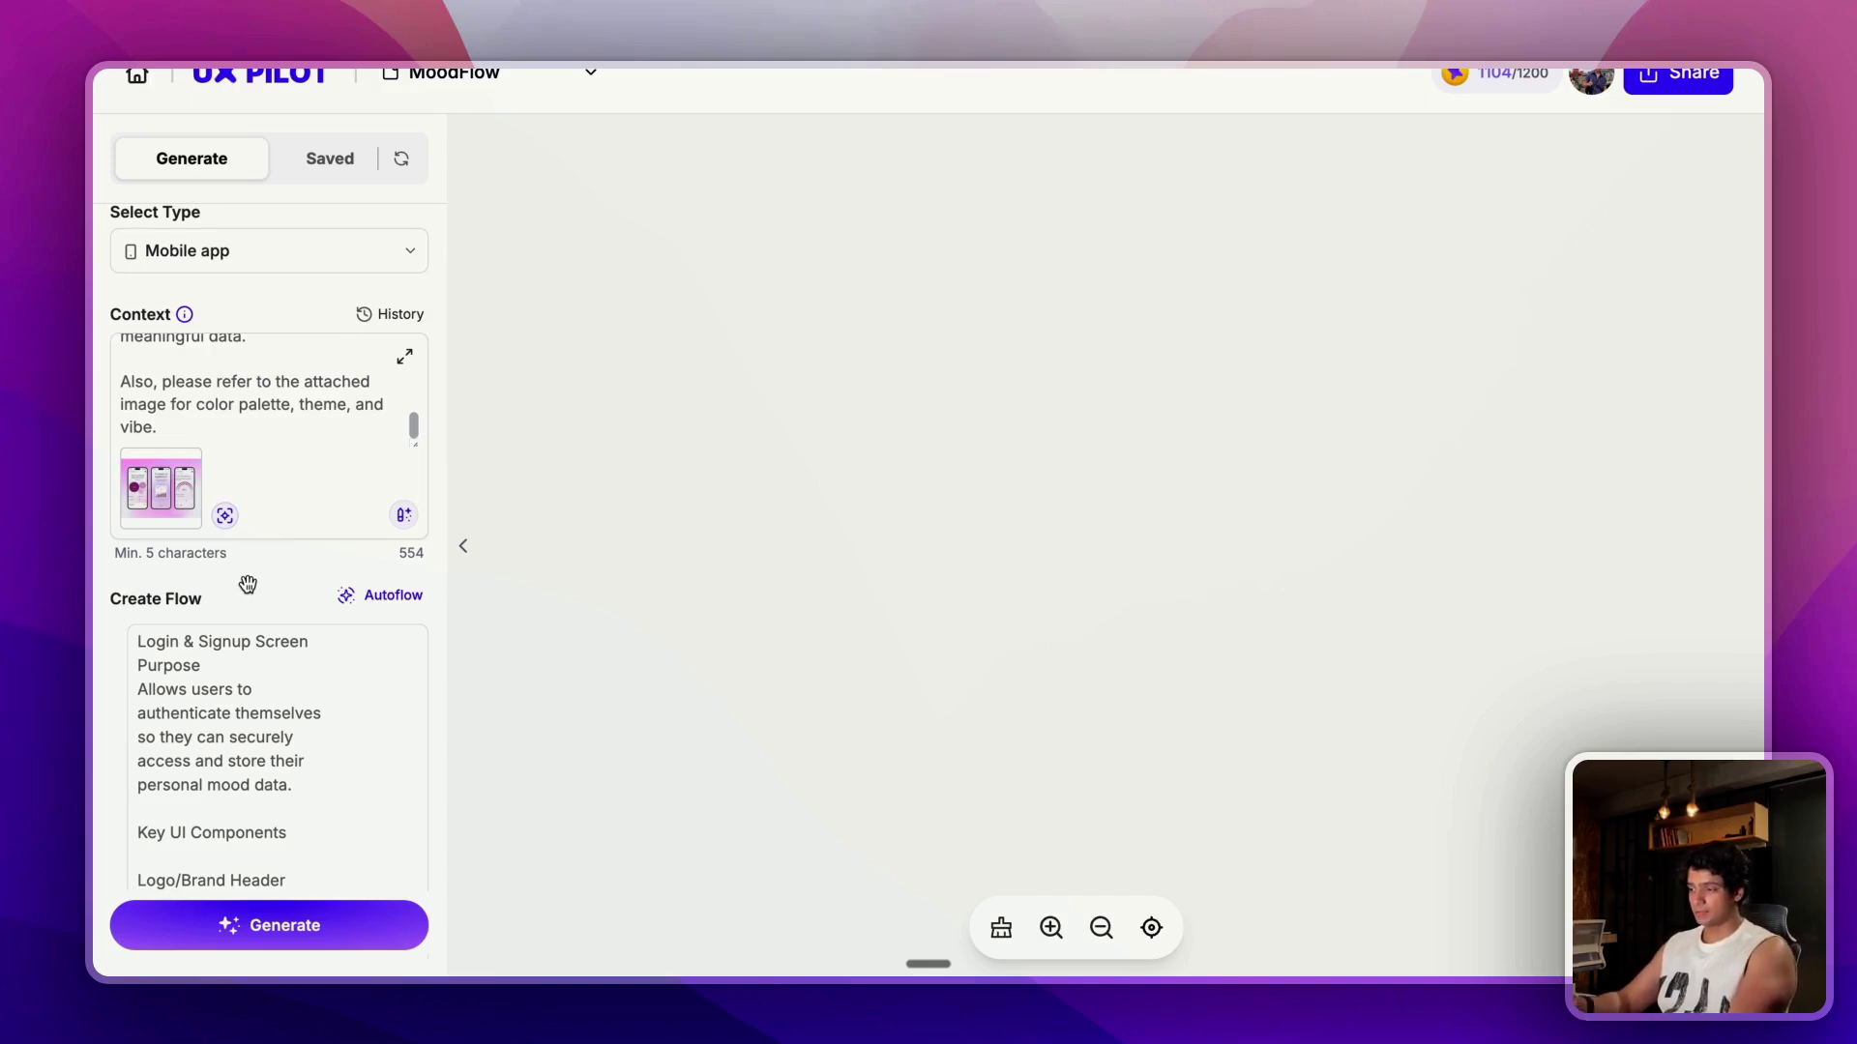
Append ChatGPT's Suggested Navigation Flow list to the end of the Context text.
click(166, 426)
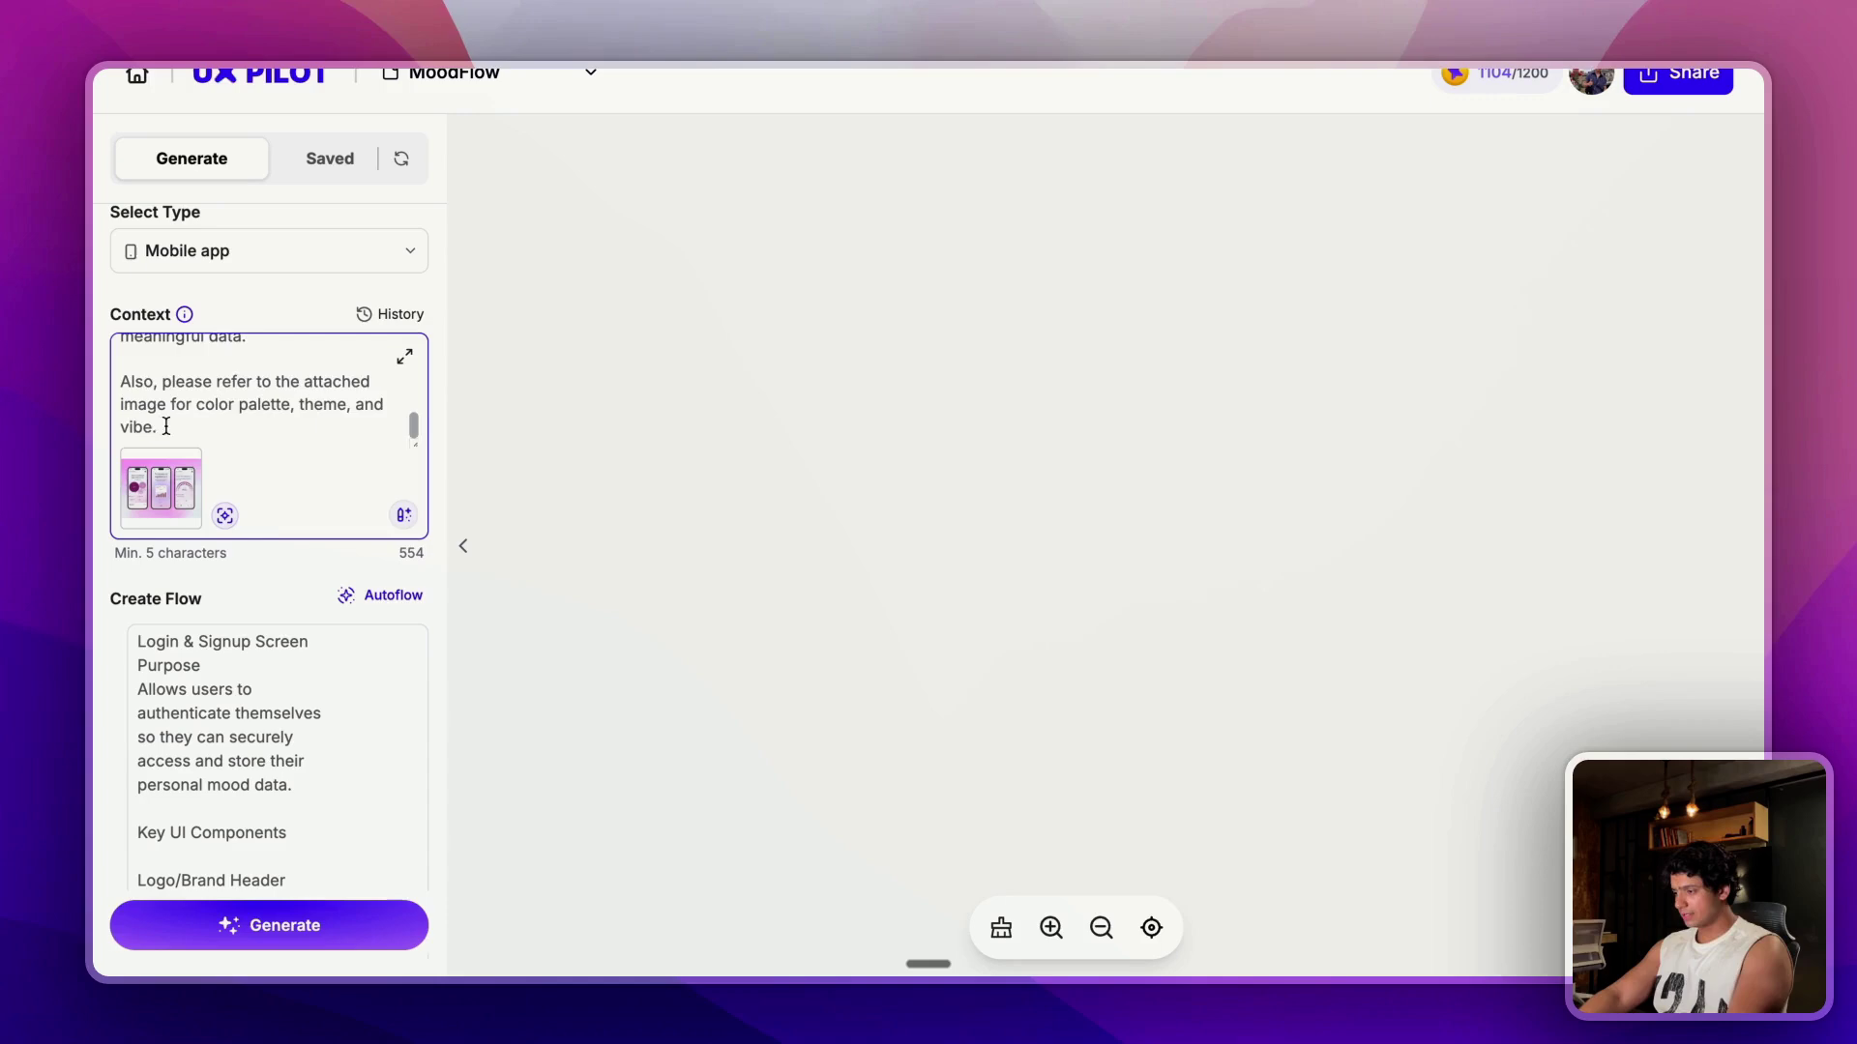
key(Return)
key(Return)
key(BackSpace)
key(BackSpace)
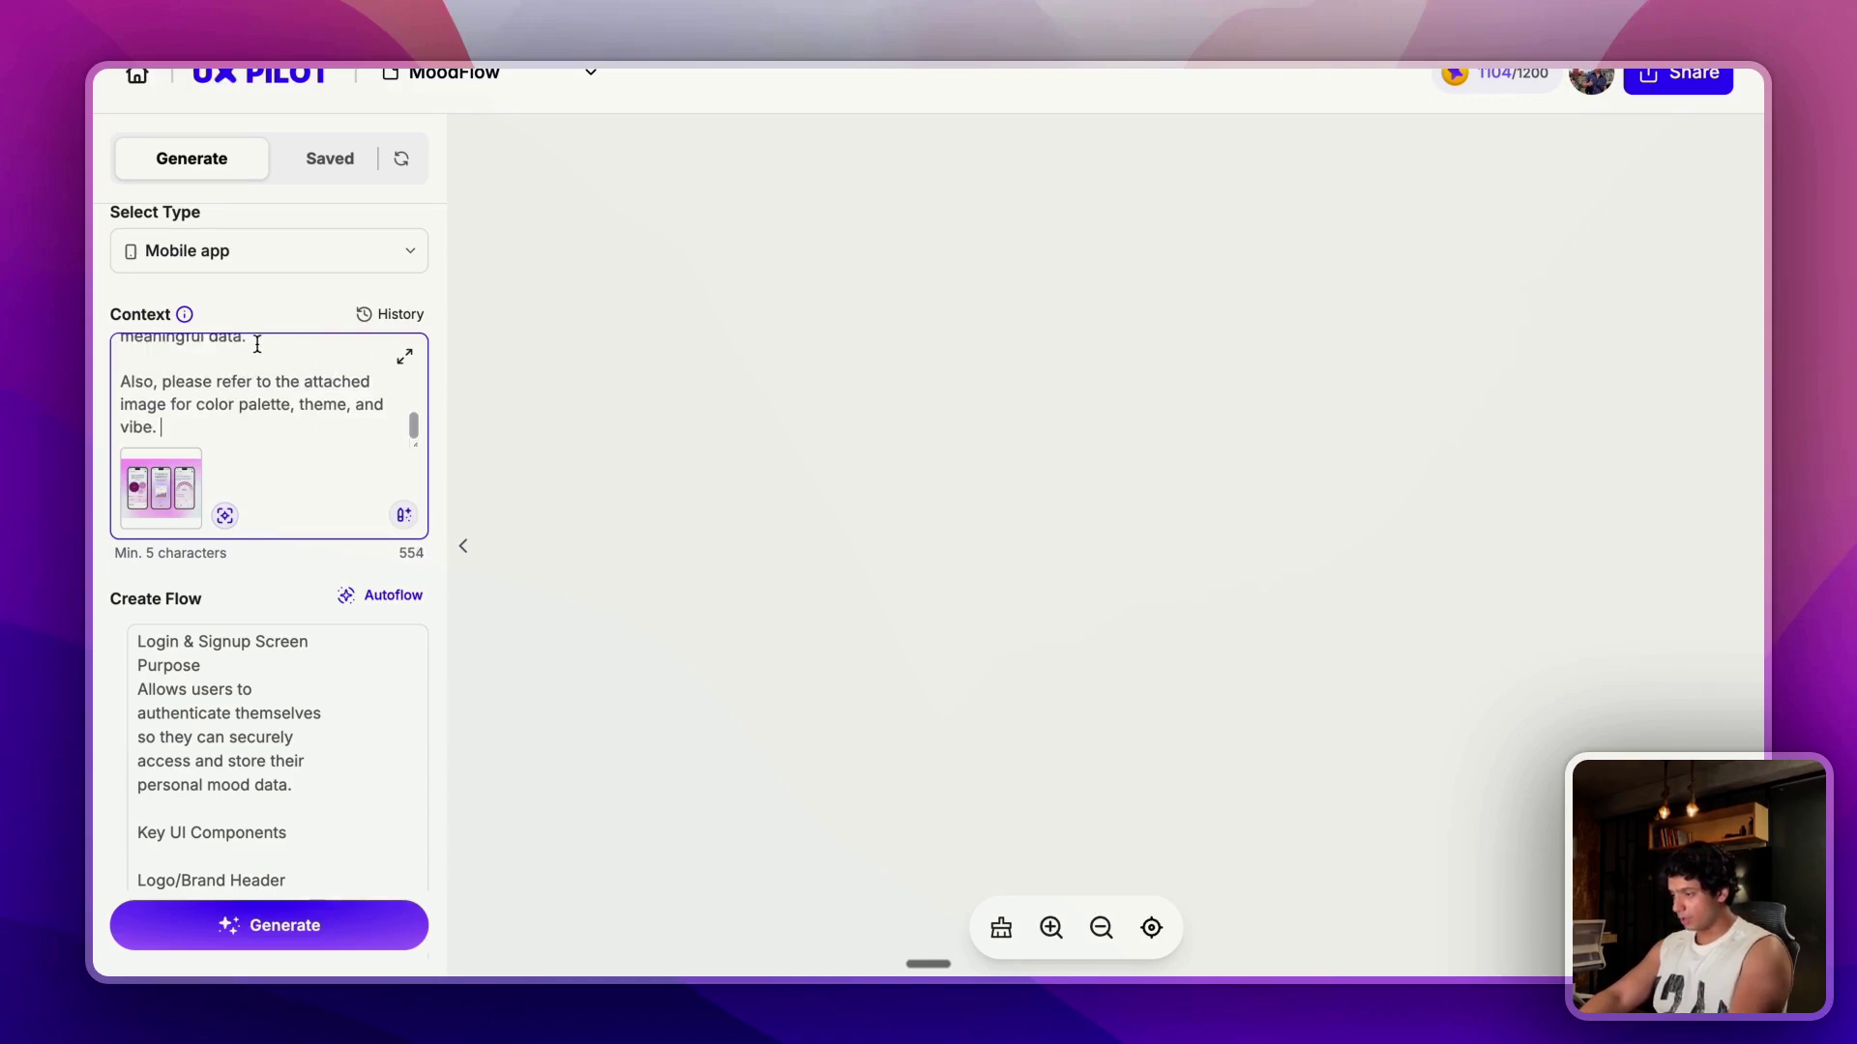
key(ctrl+Left)
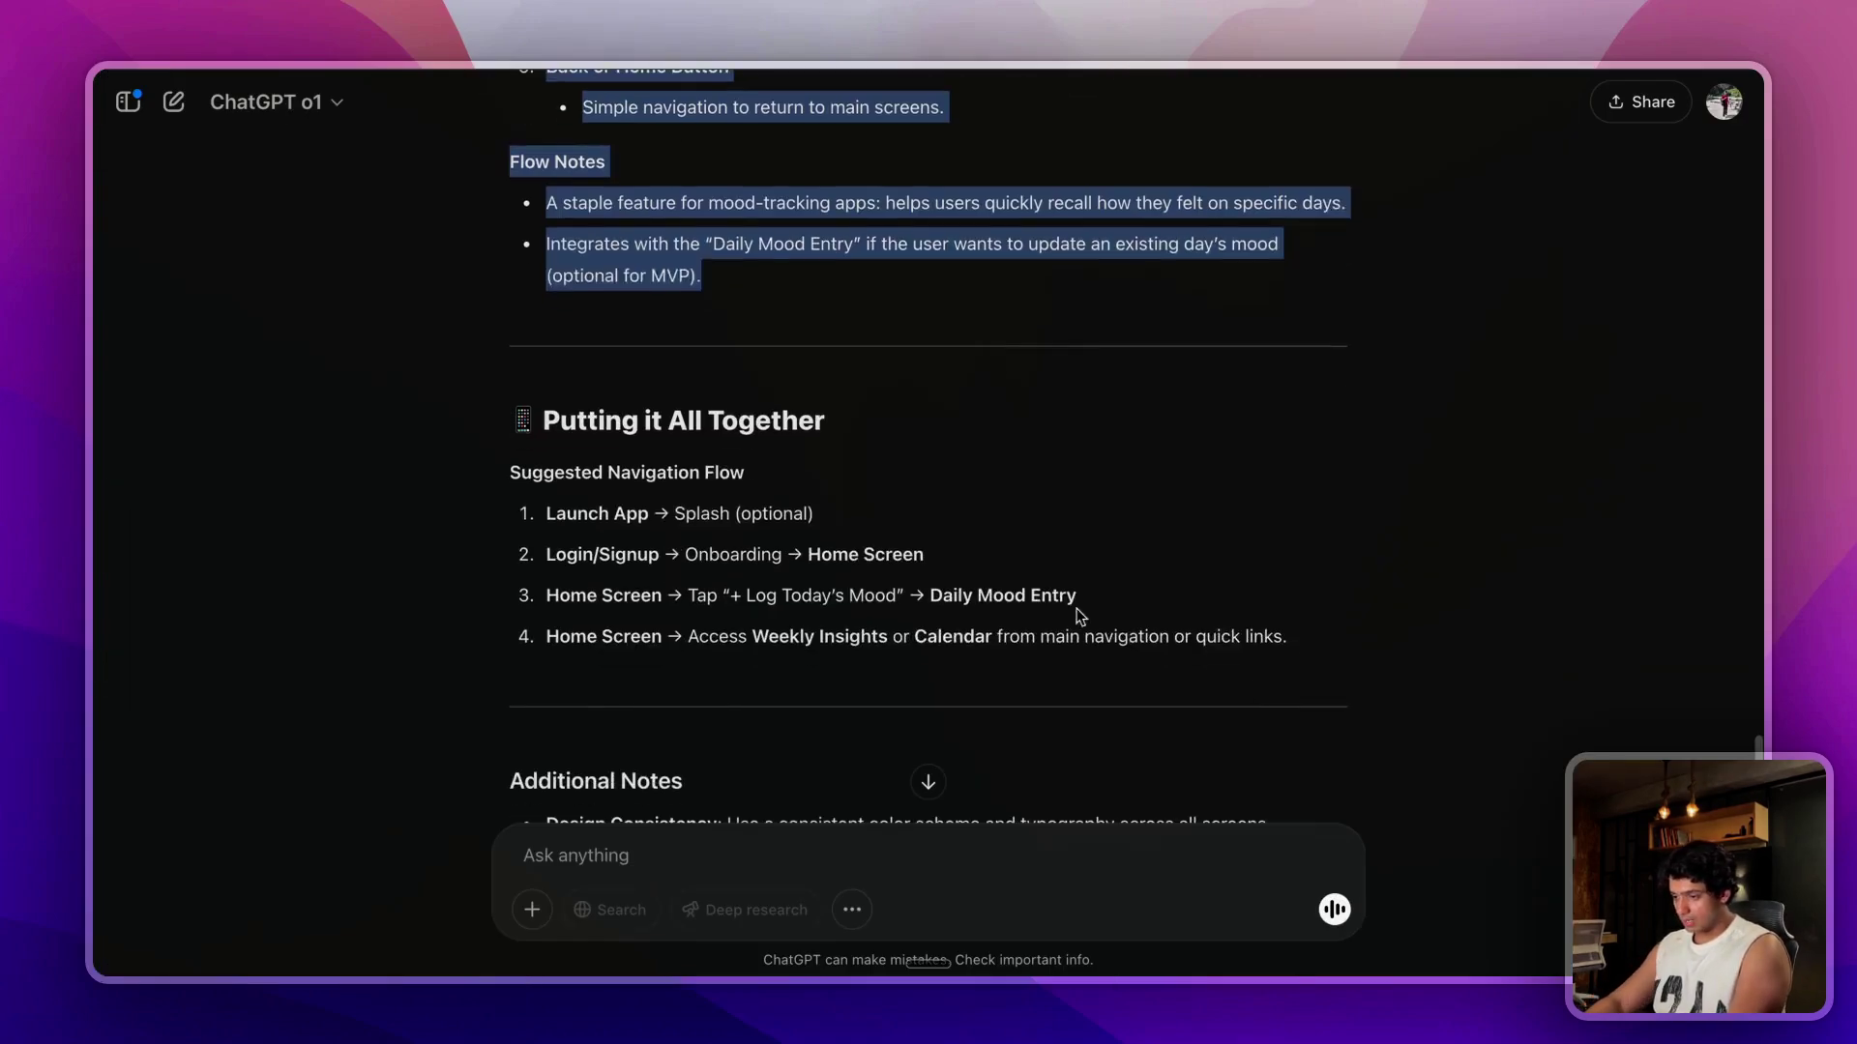
drag(1317, 646, 501, 474)
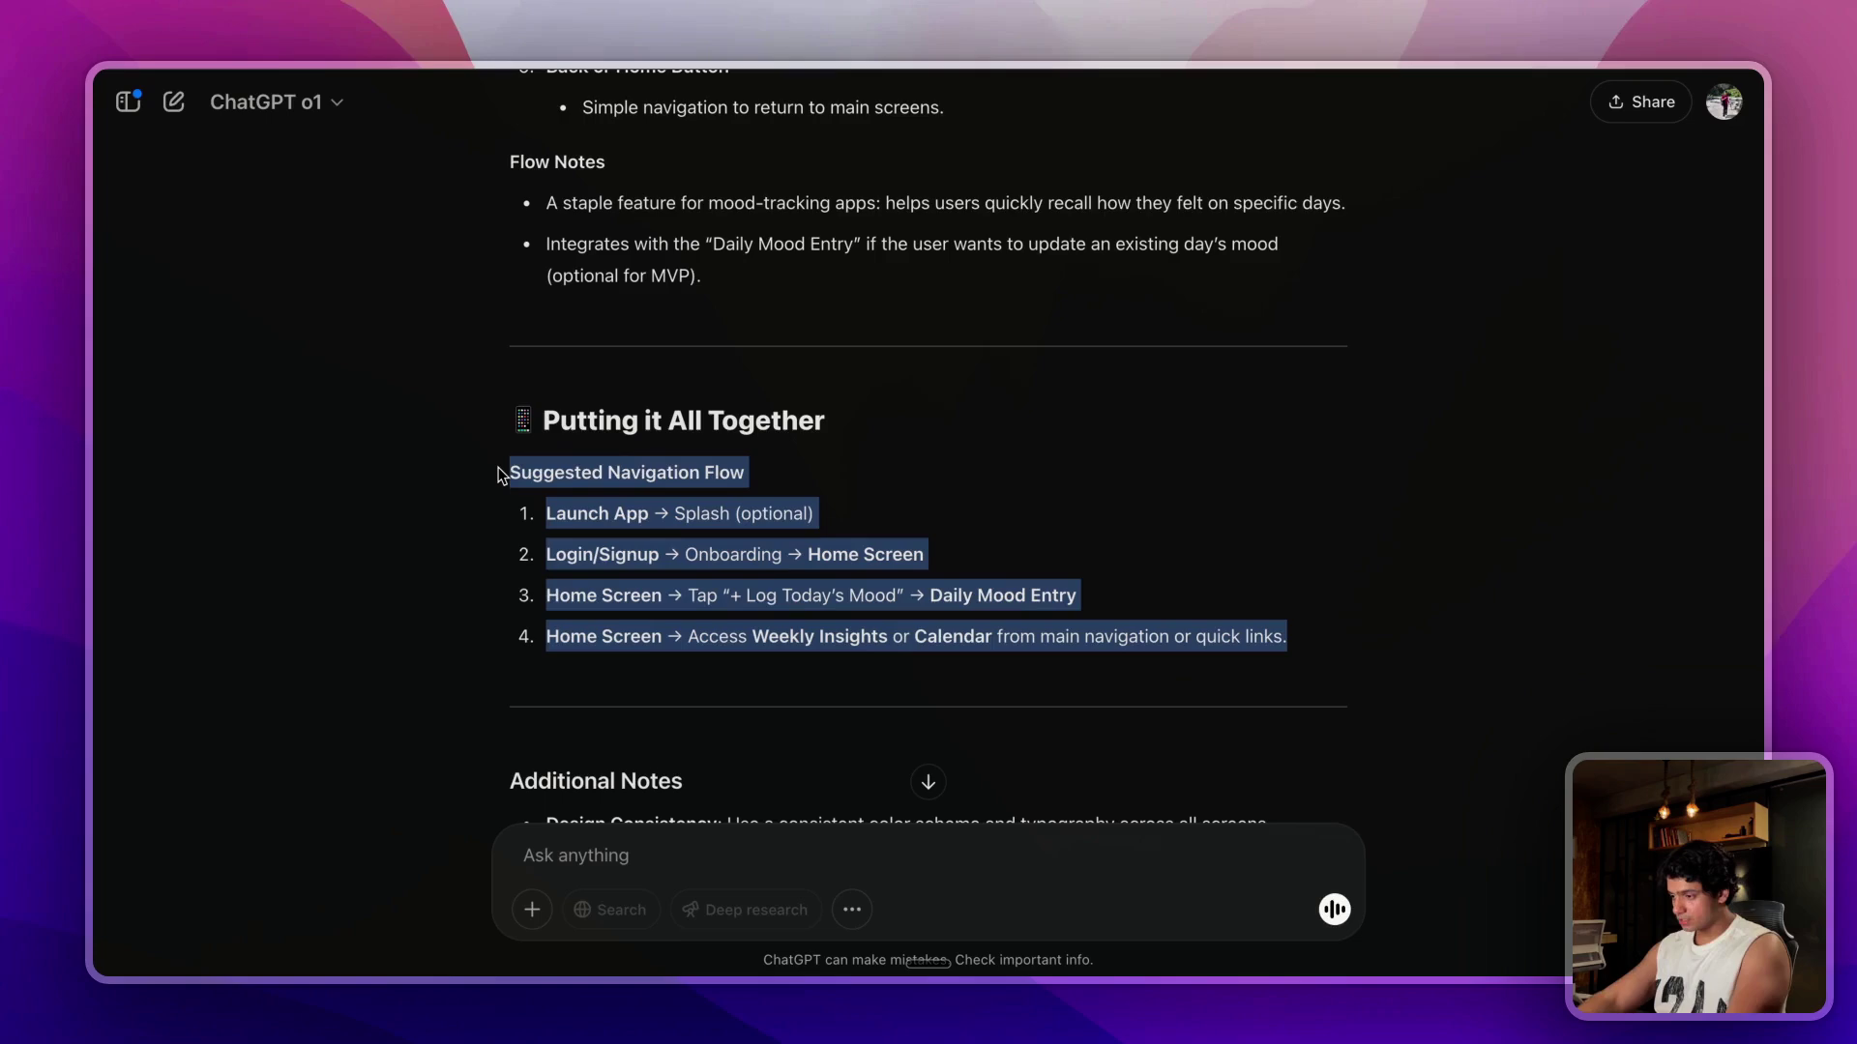
key(ctrl+Right)
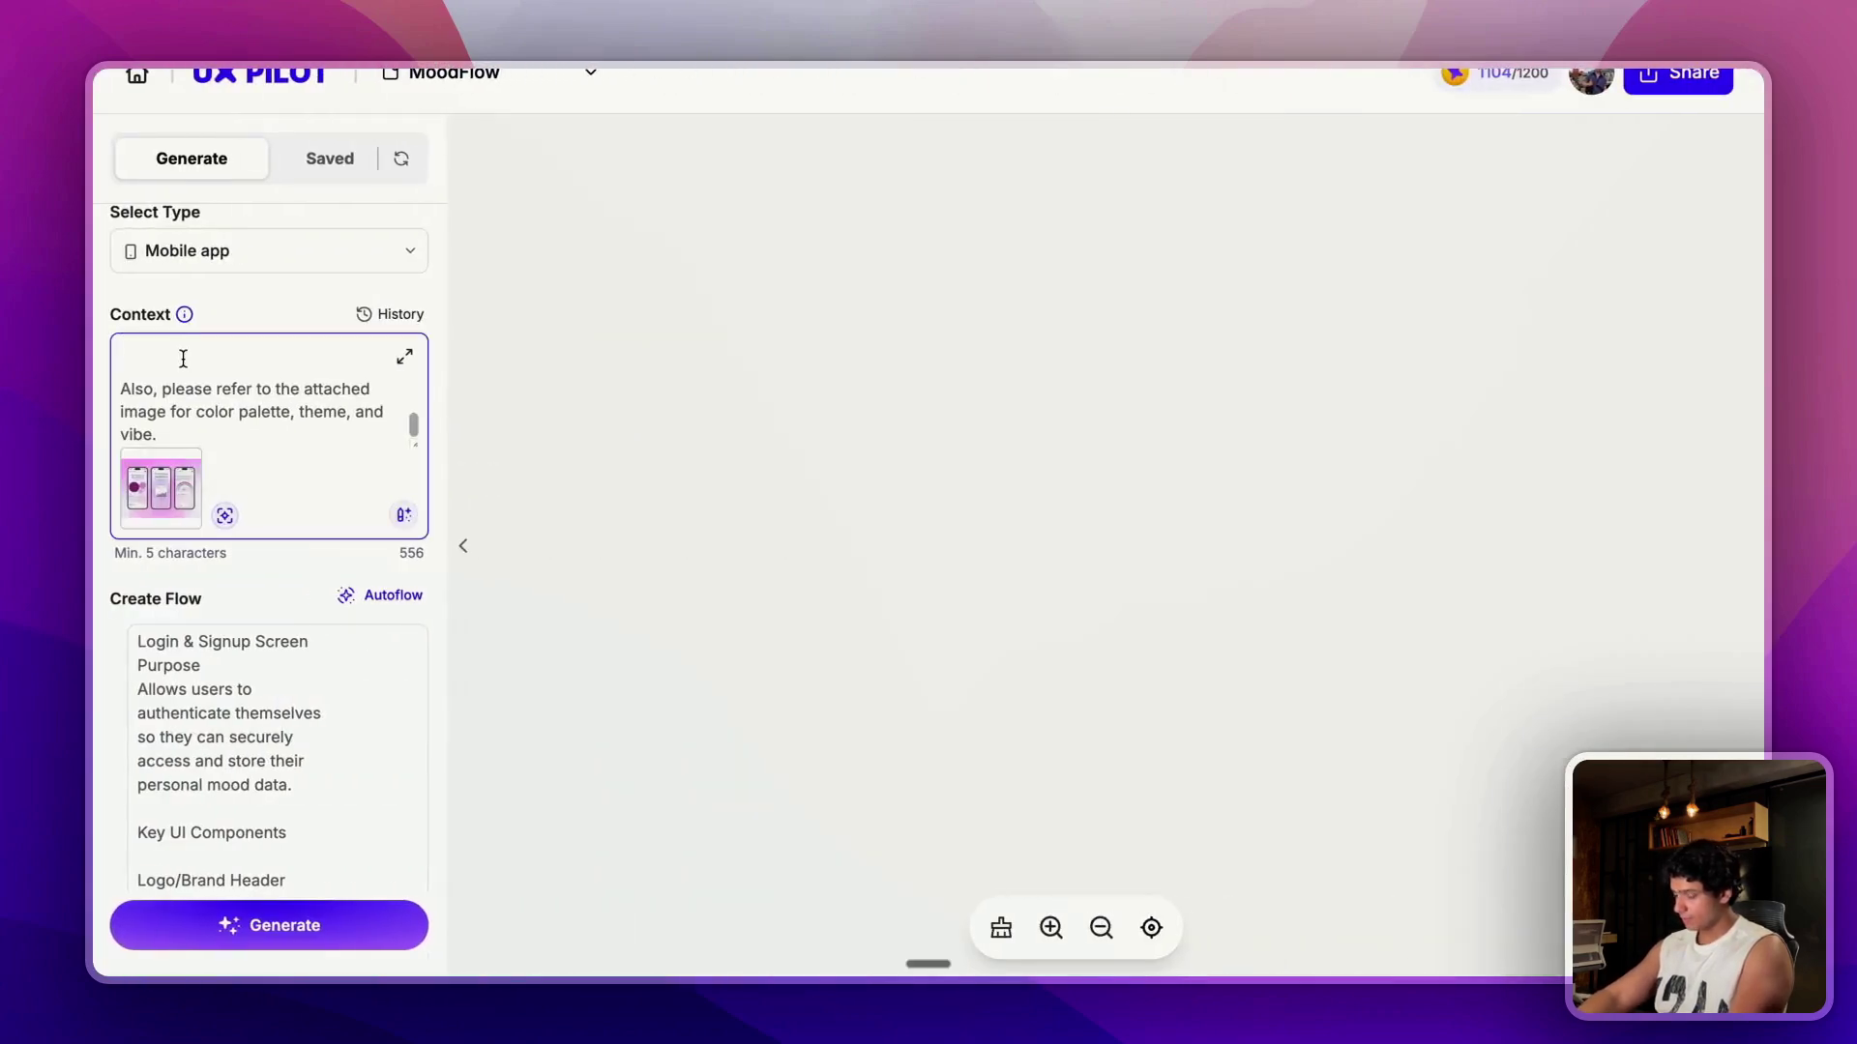
key(super+v)
scroll(368, 614, down, 5)
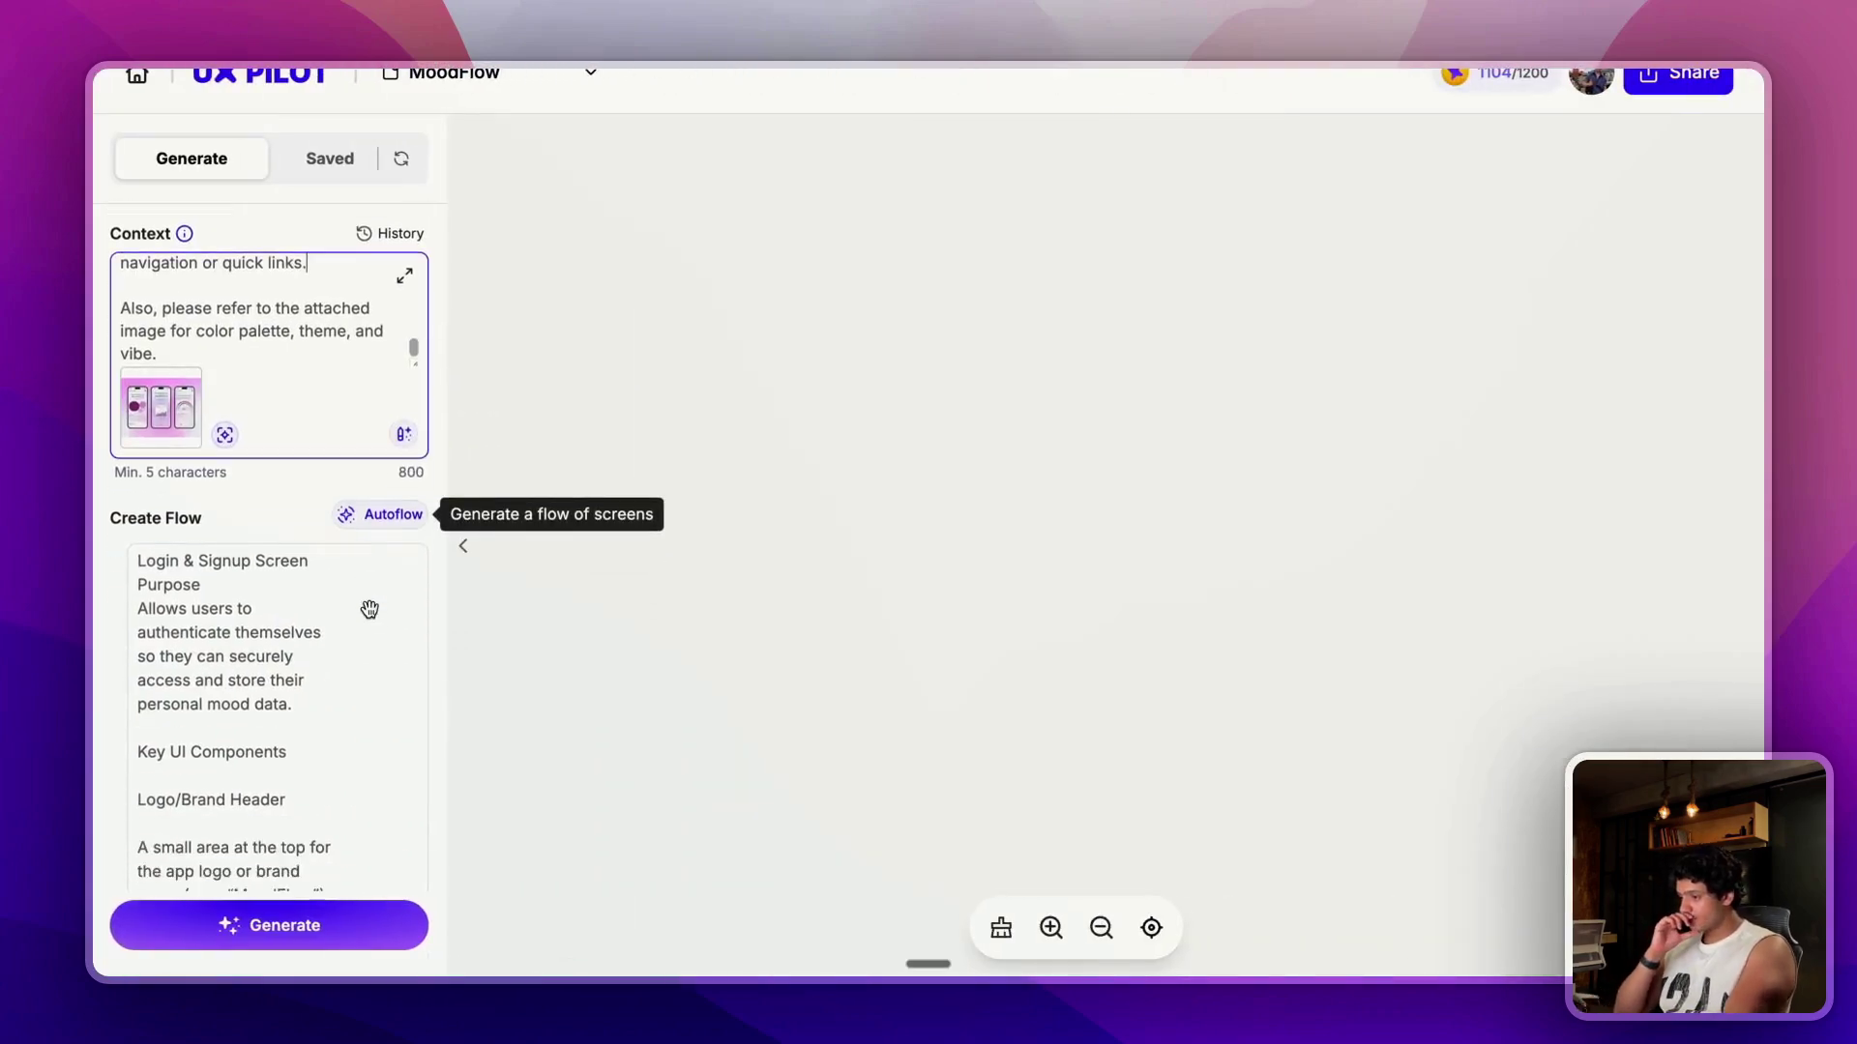
scroll(418, 640, up, 5)
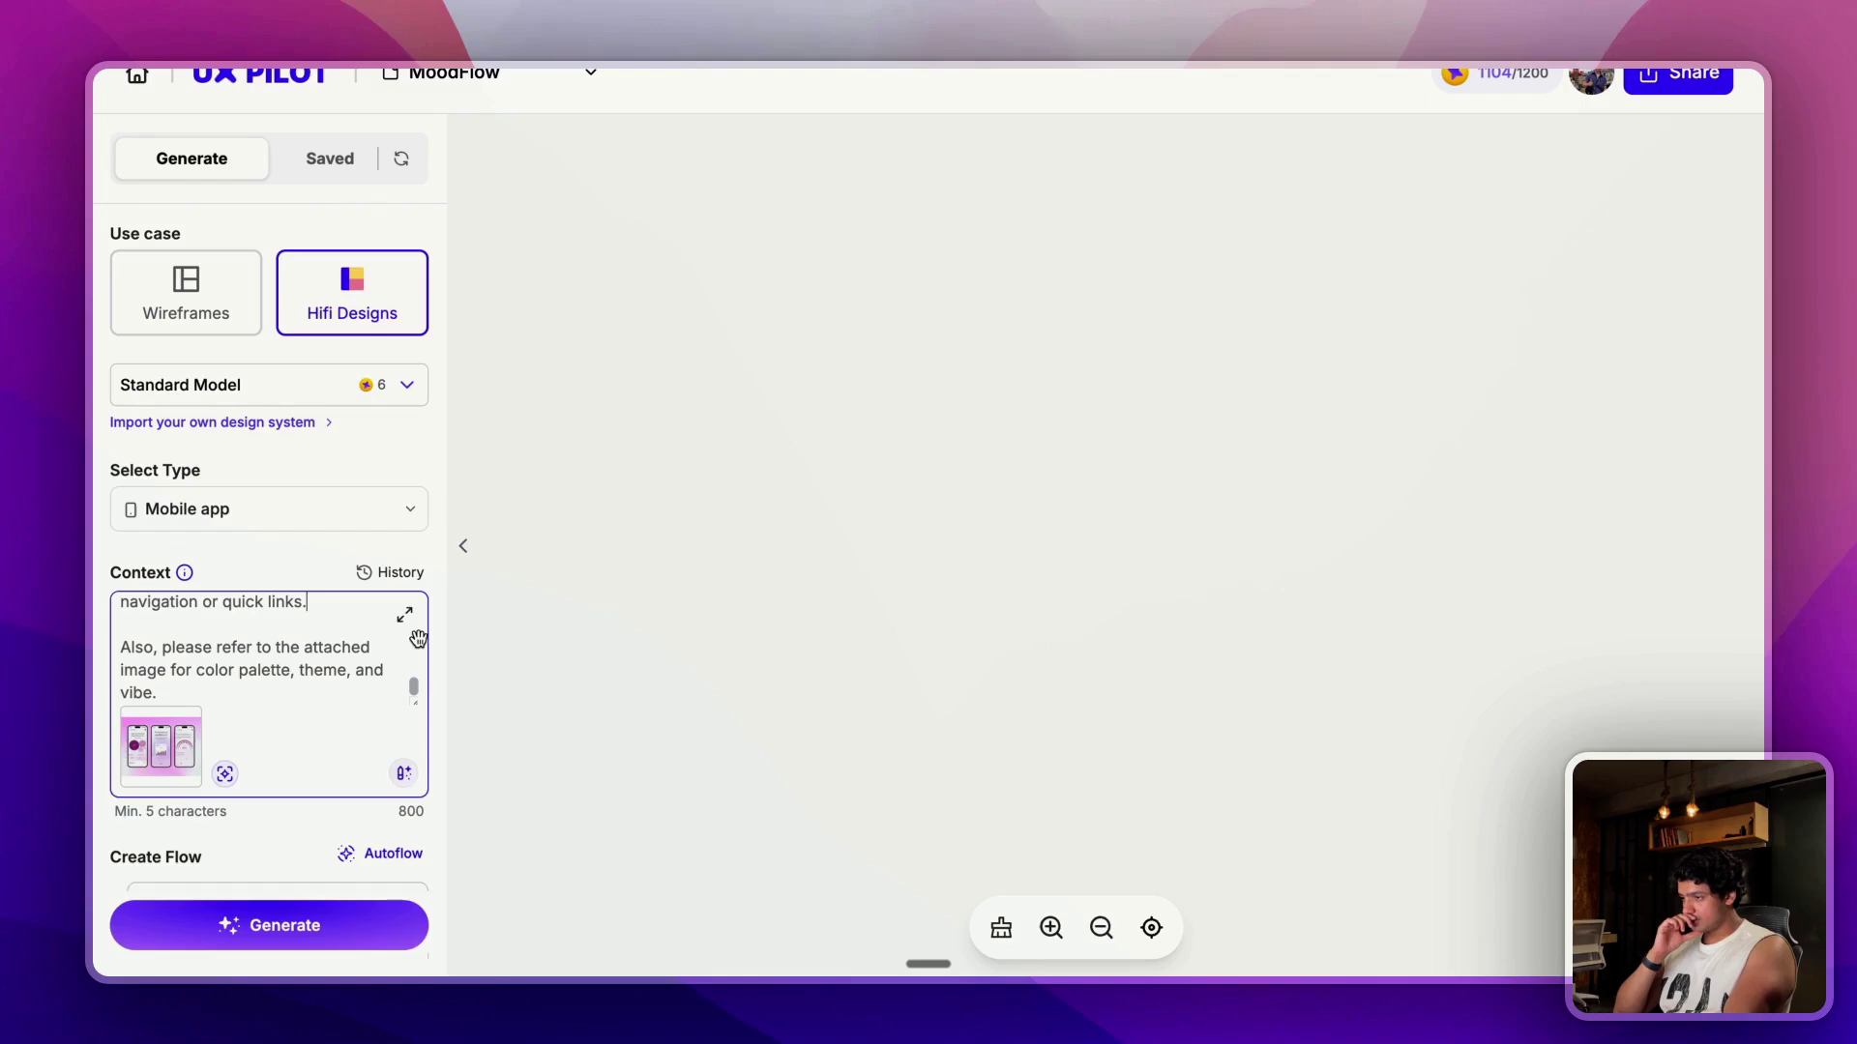
click(304, 935)
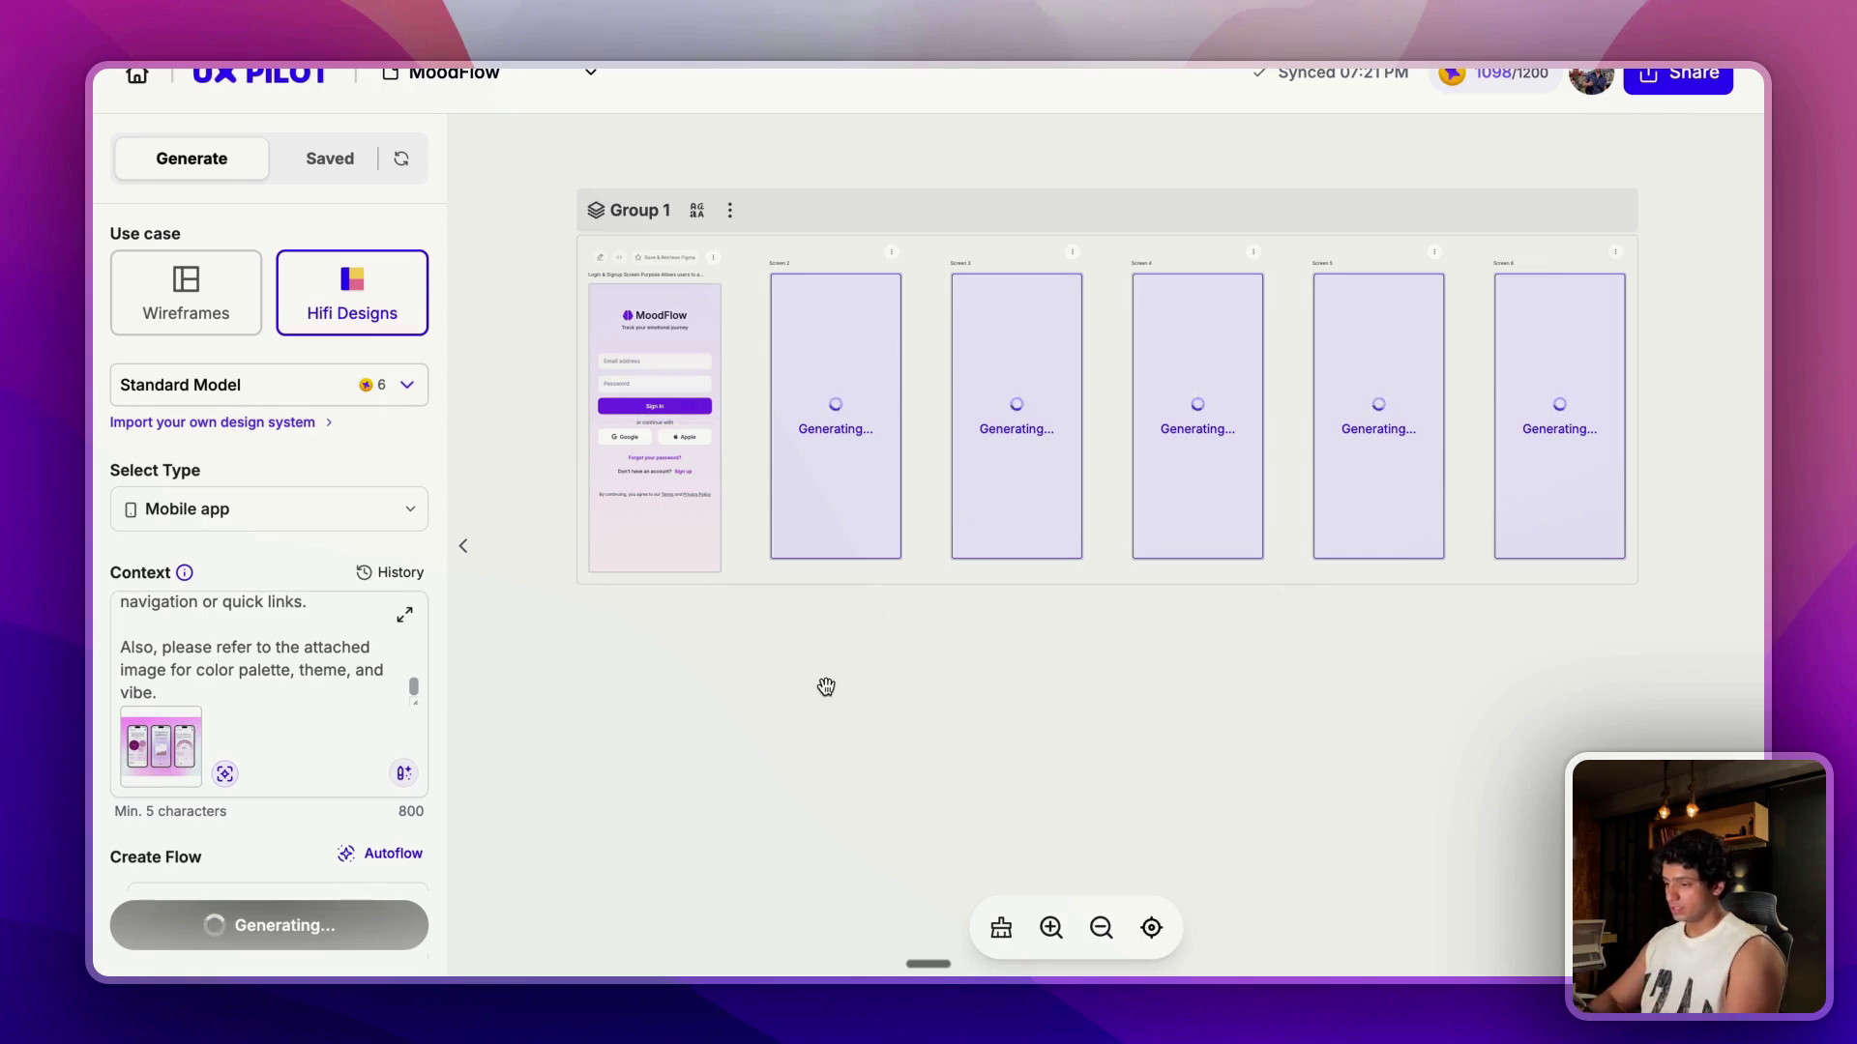
scroll(655, 411, up, 5)
scroll(655, 414, up, 3)
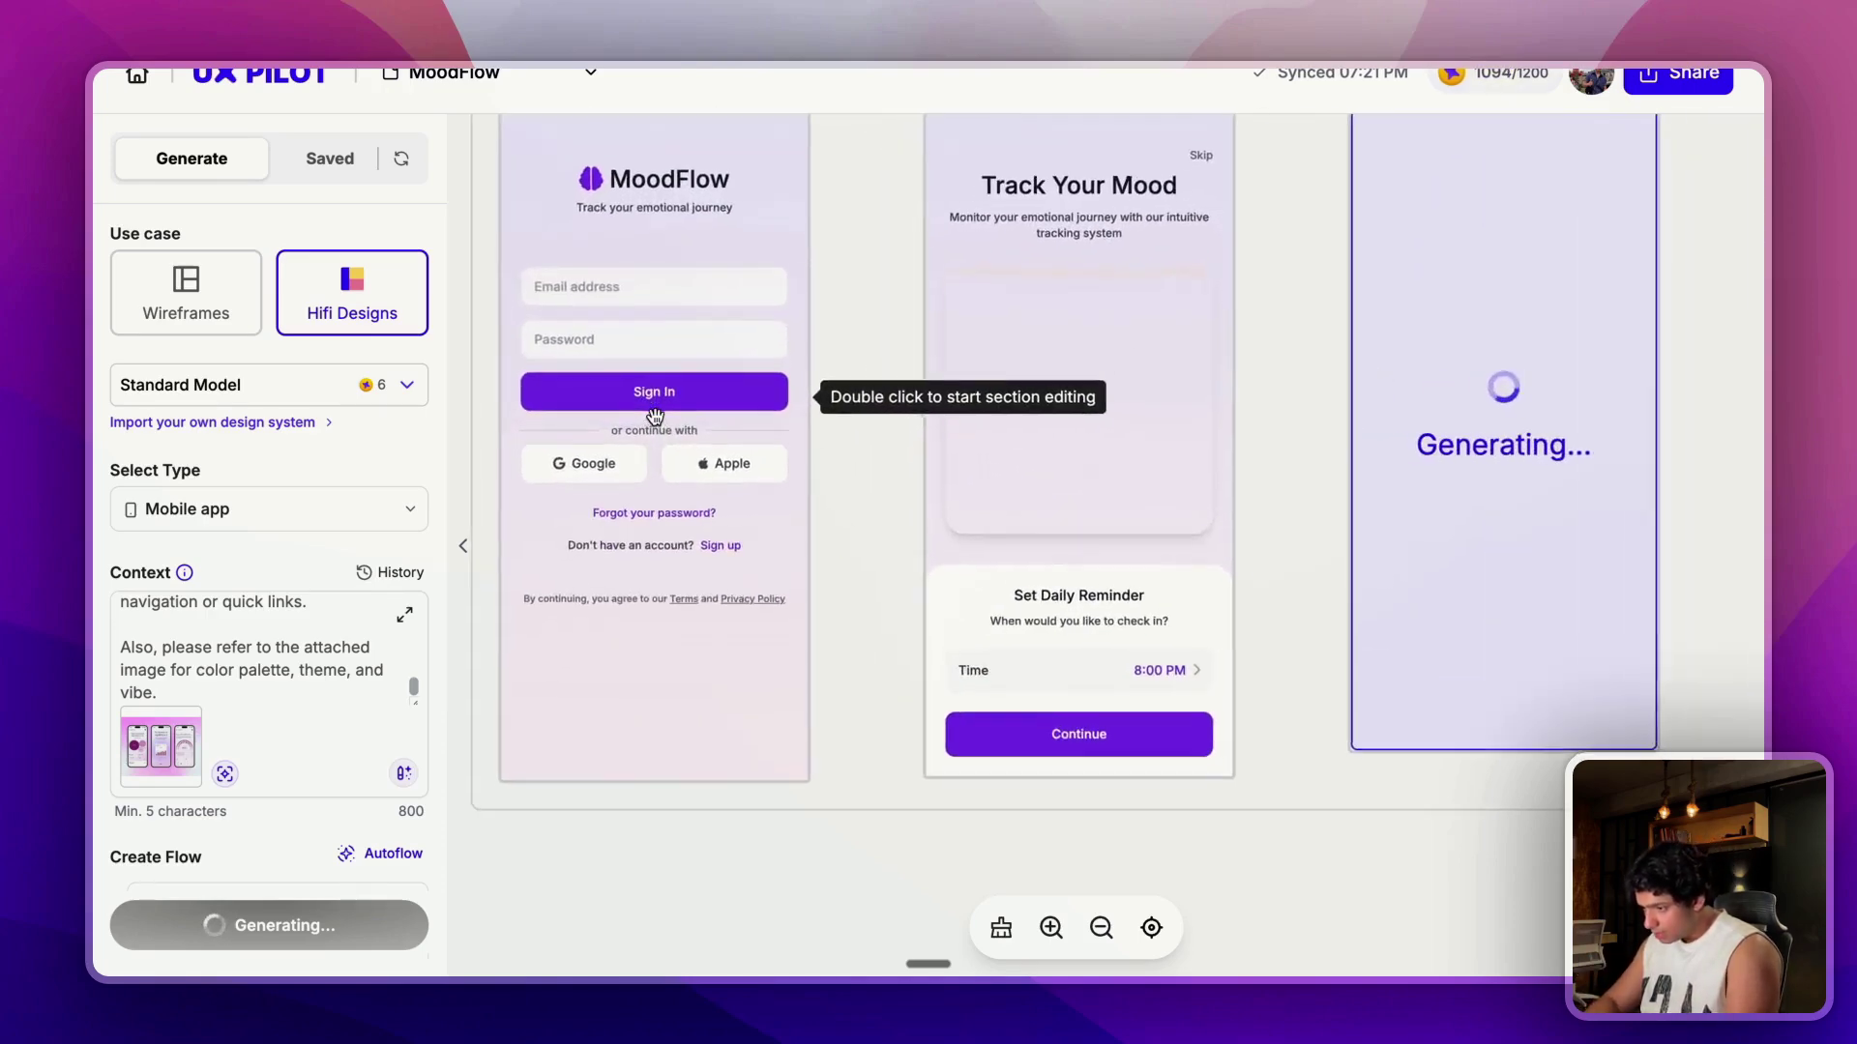
scroll(1045, 410, right, 5)
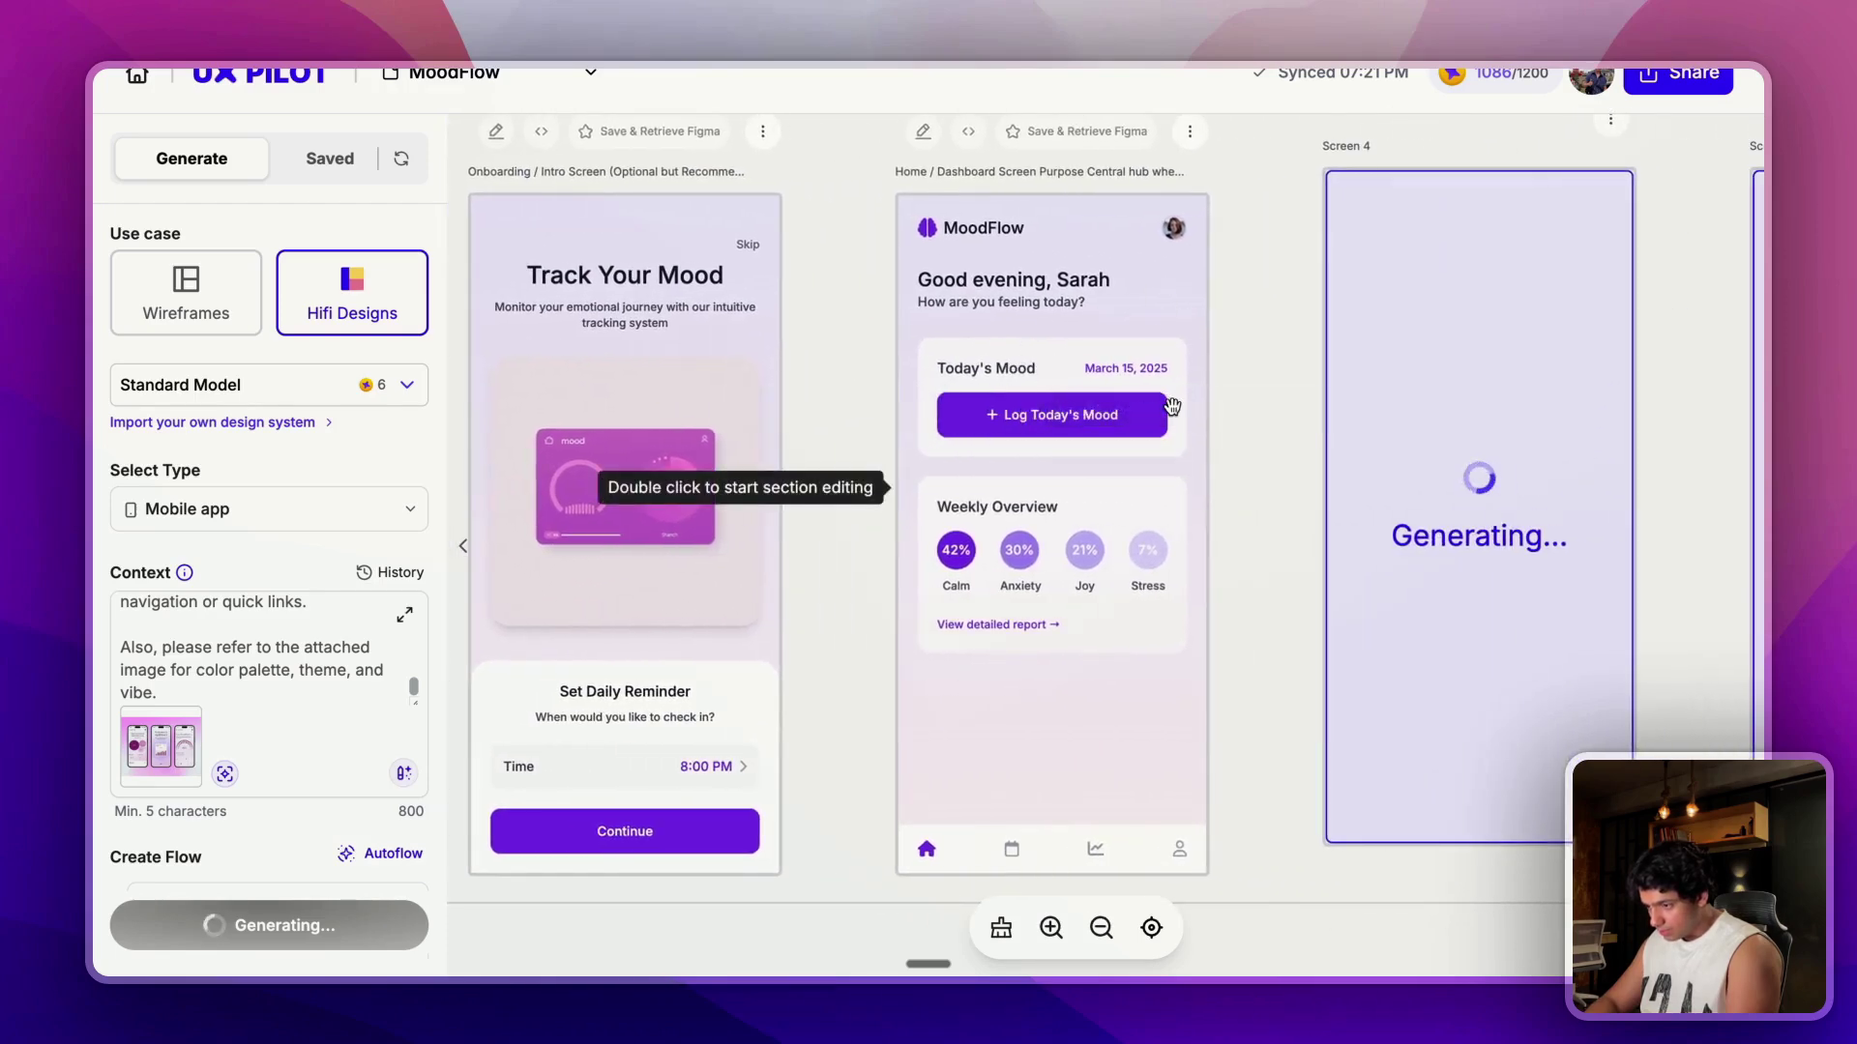
scroll(1152, 317, down, 2)
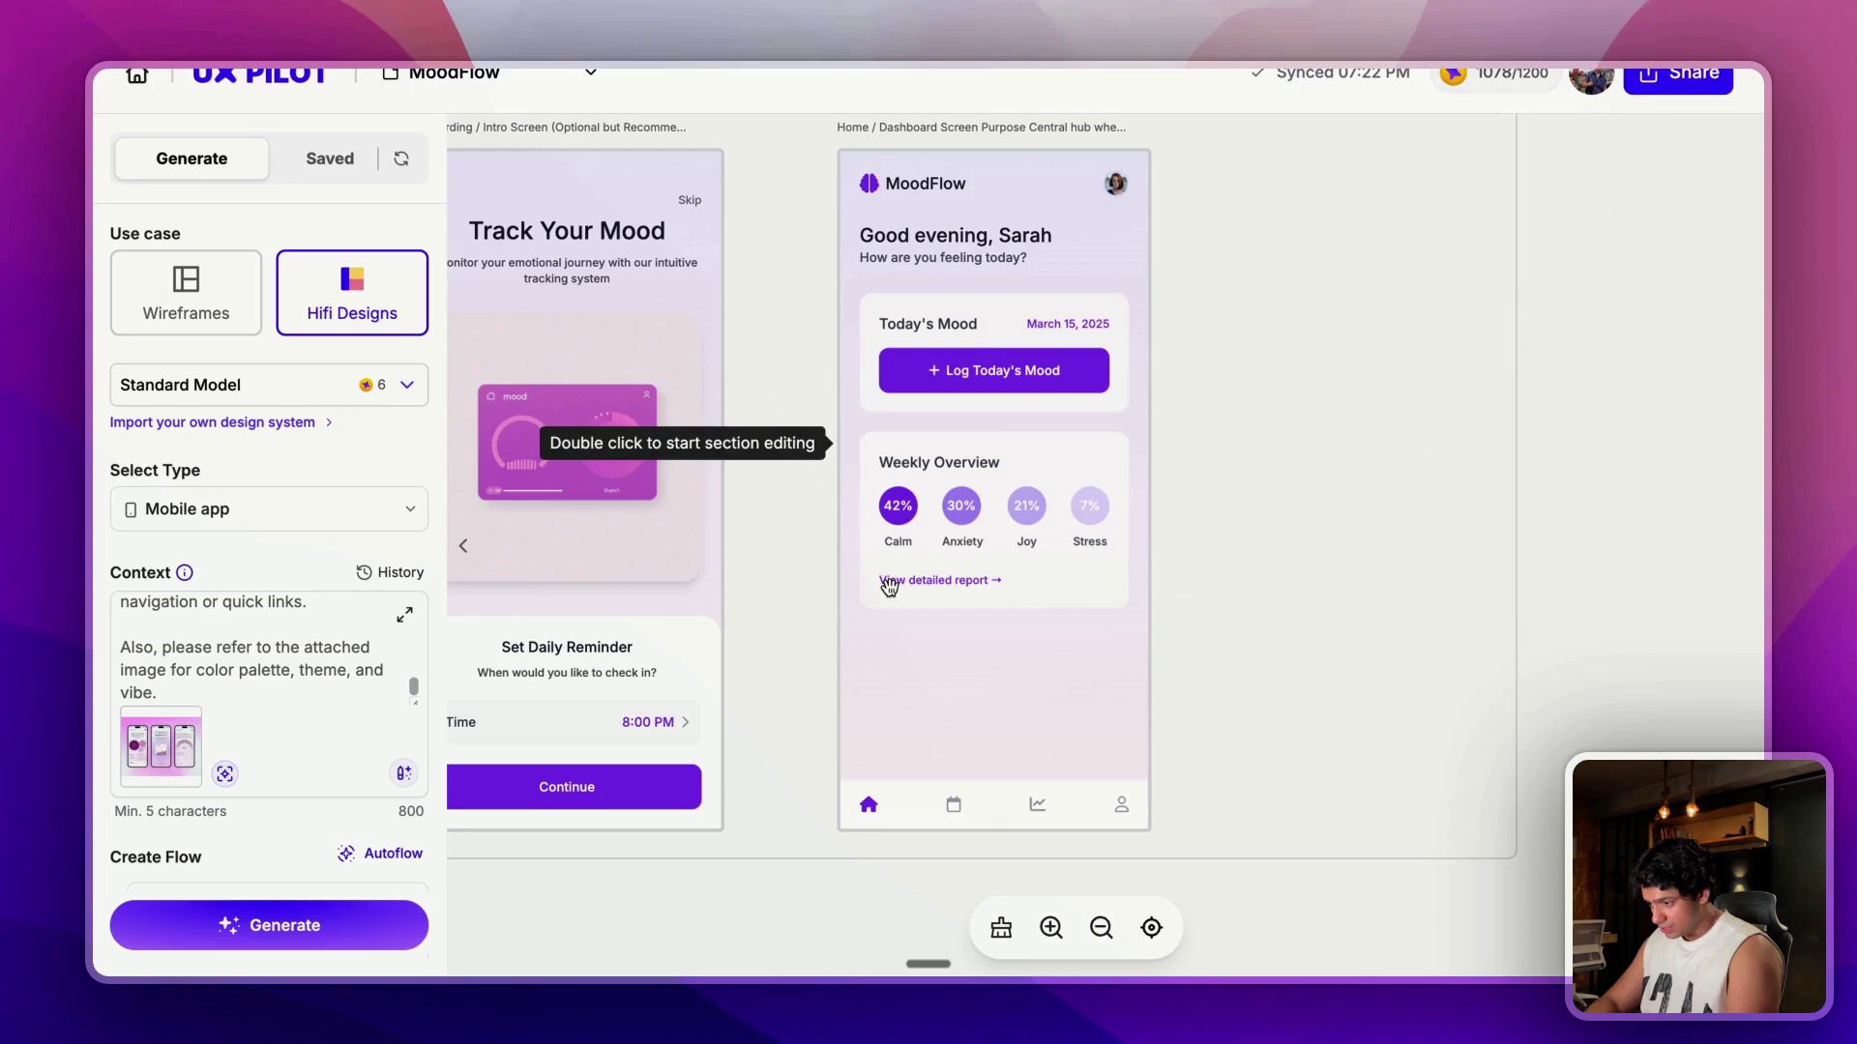
scroll(890, 586, right, 10)
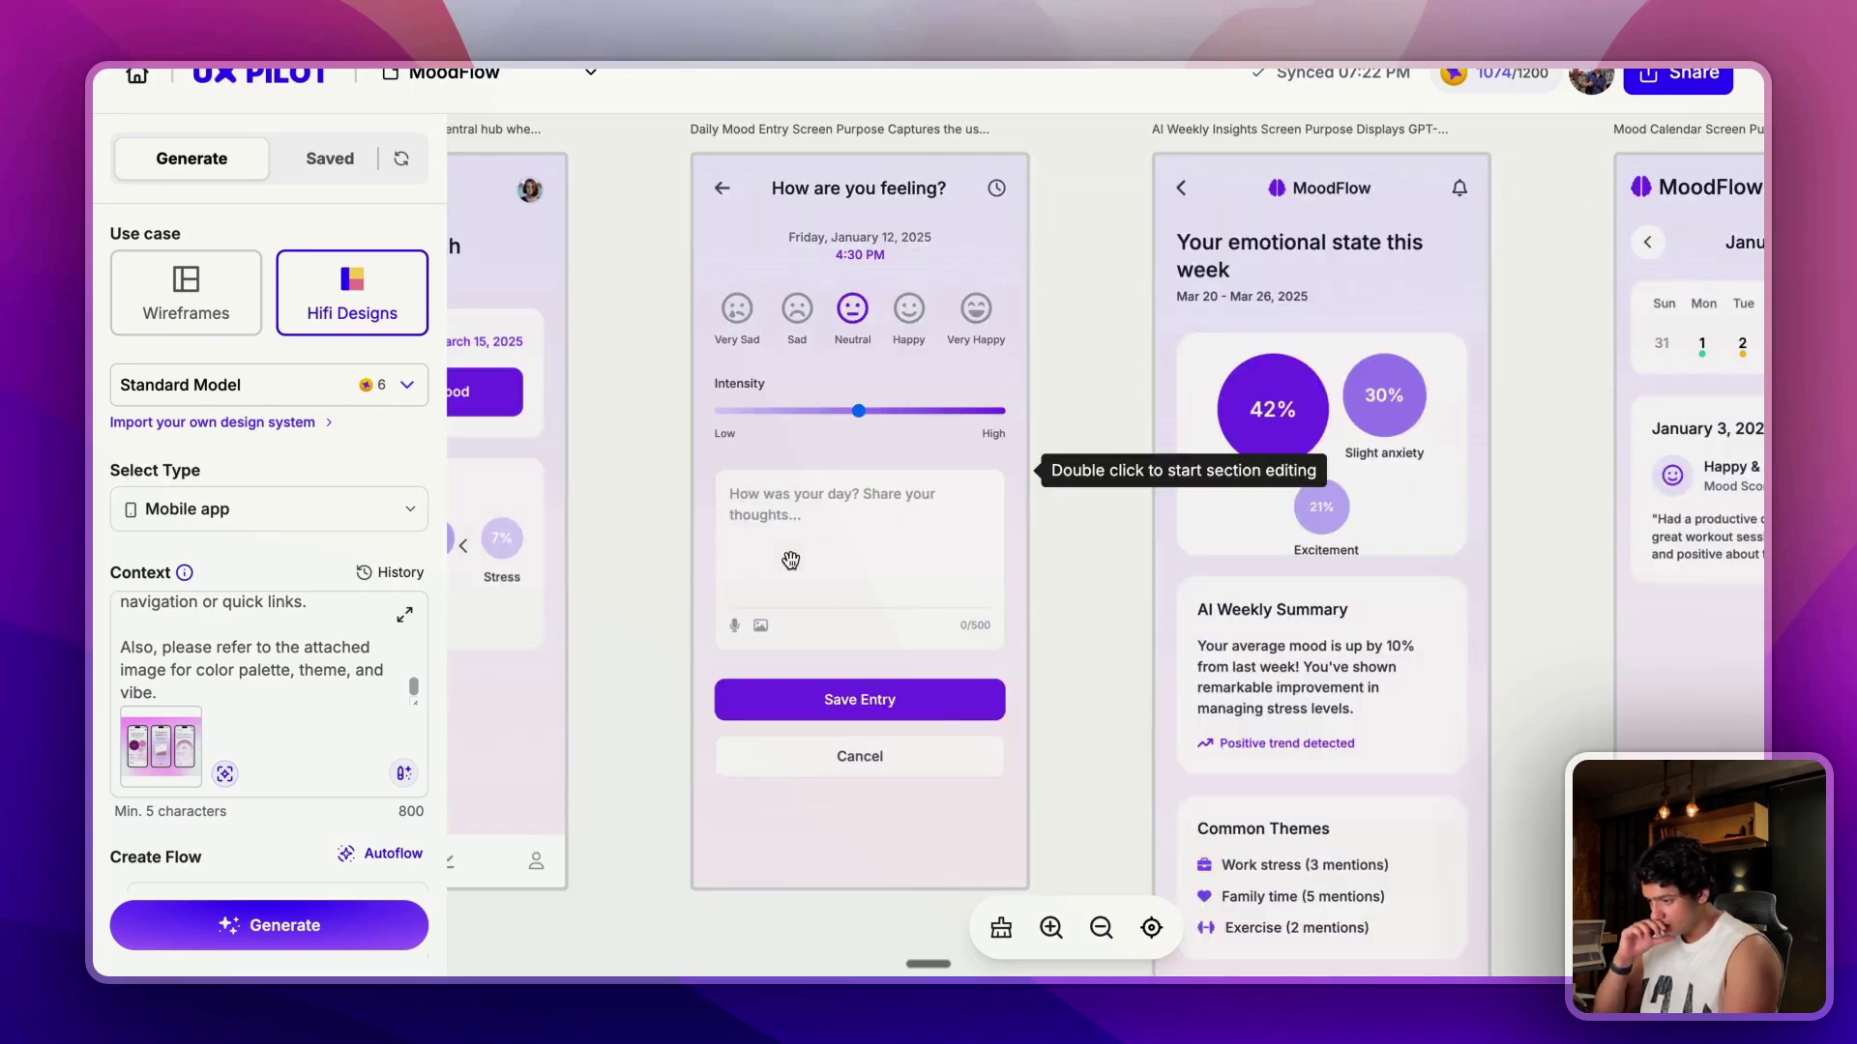
scroll(1028, 513, right, 5)
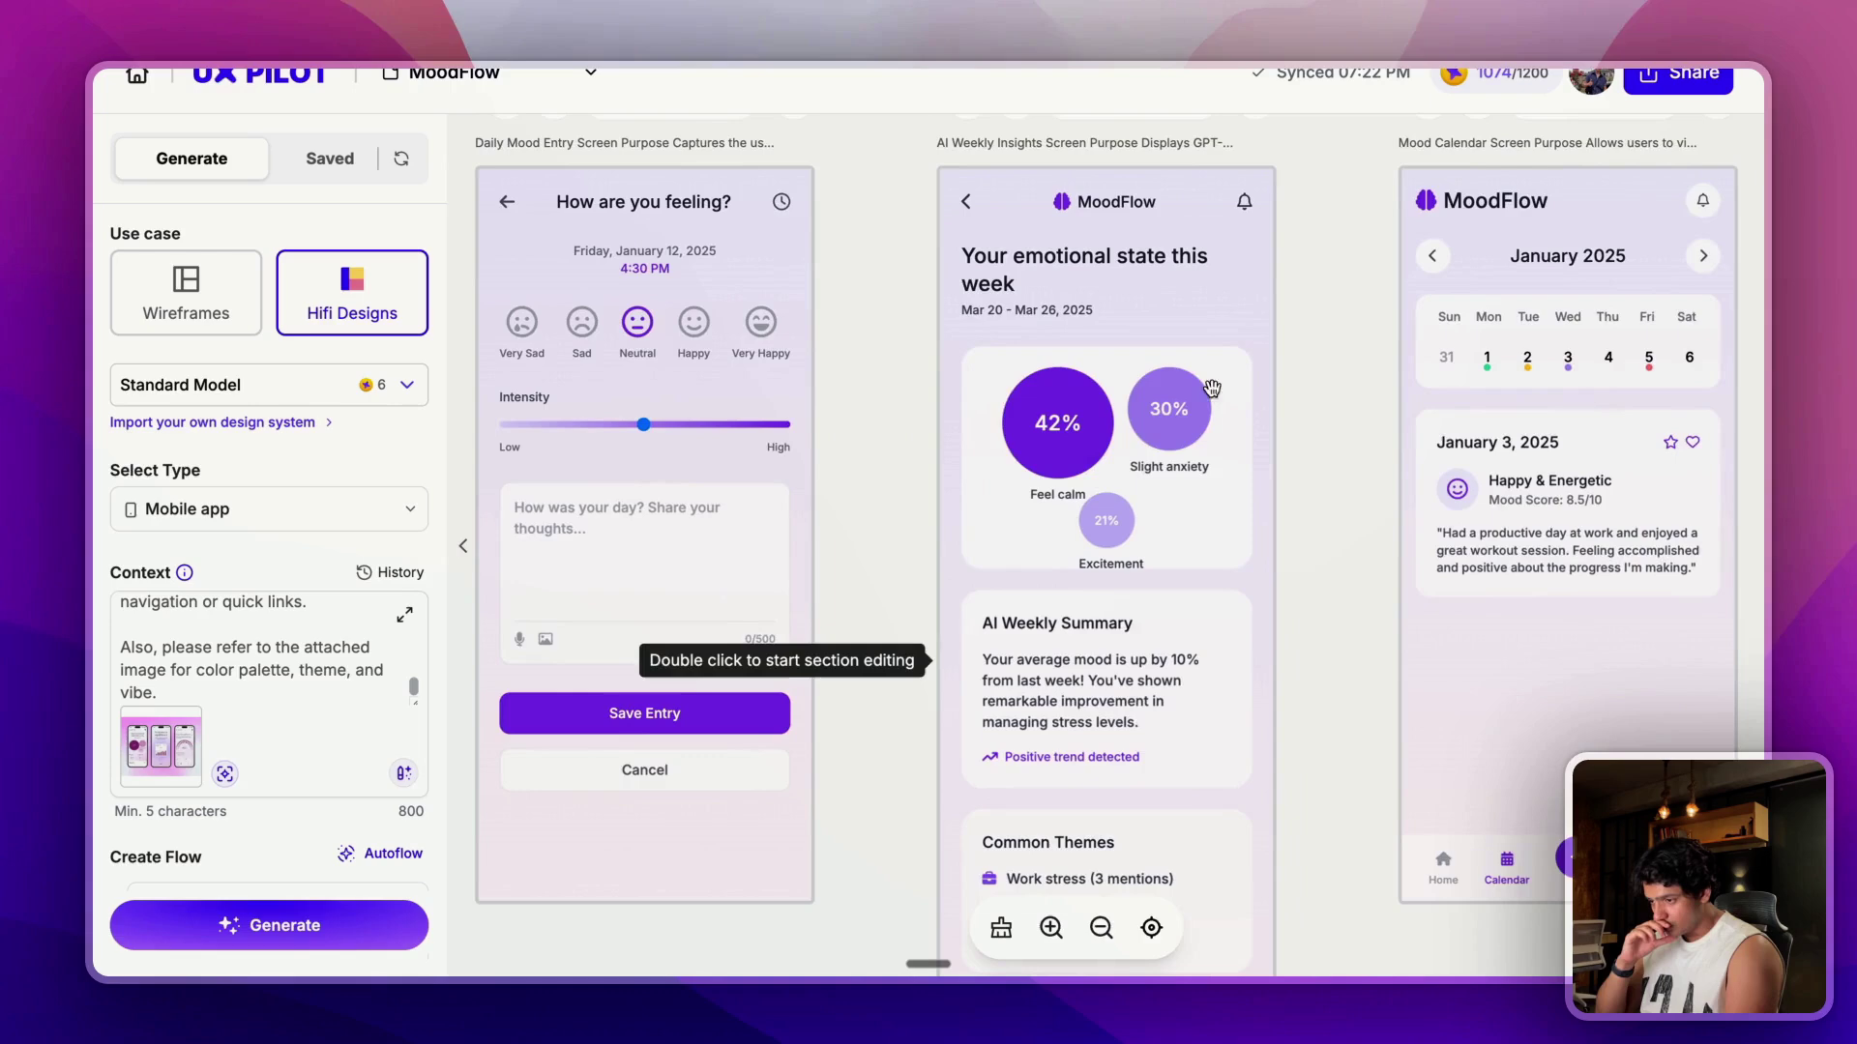
scroll(1204, 355, down, 2)
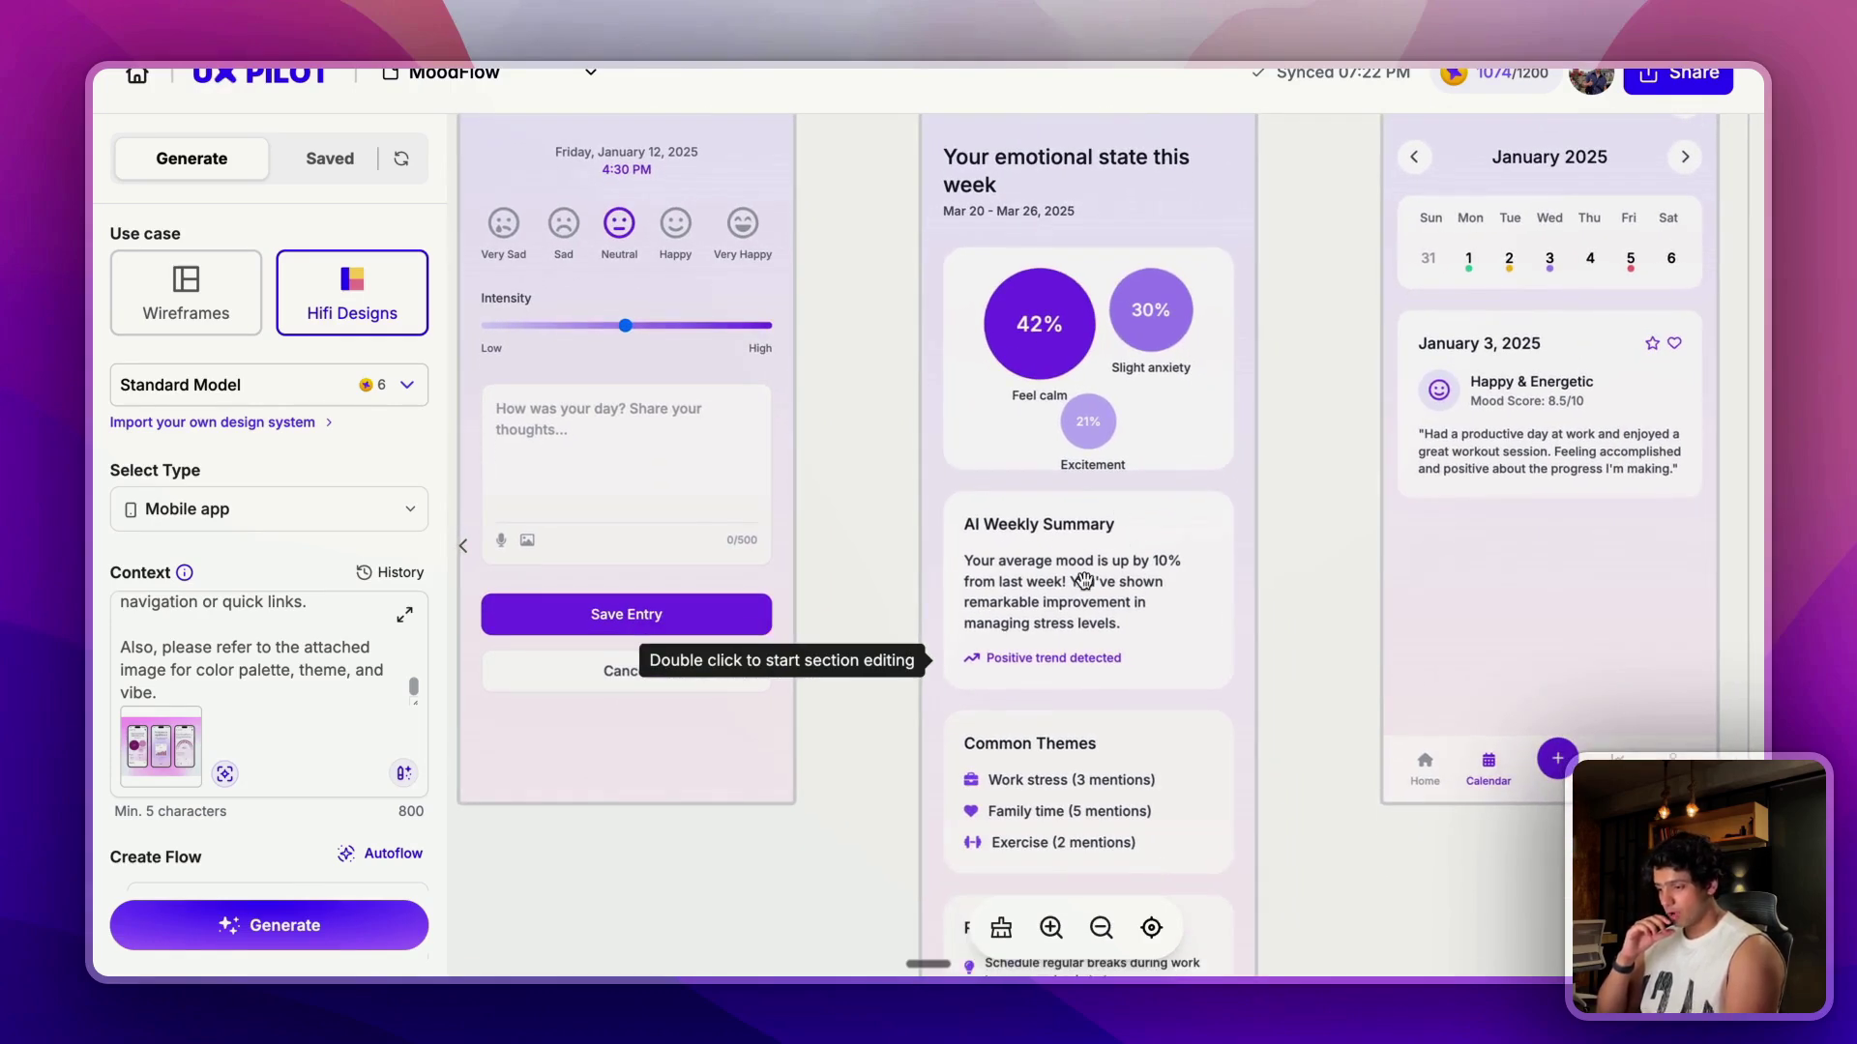
scroll(1083, 581, right, 4)
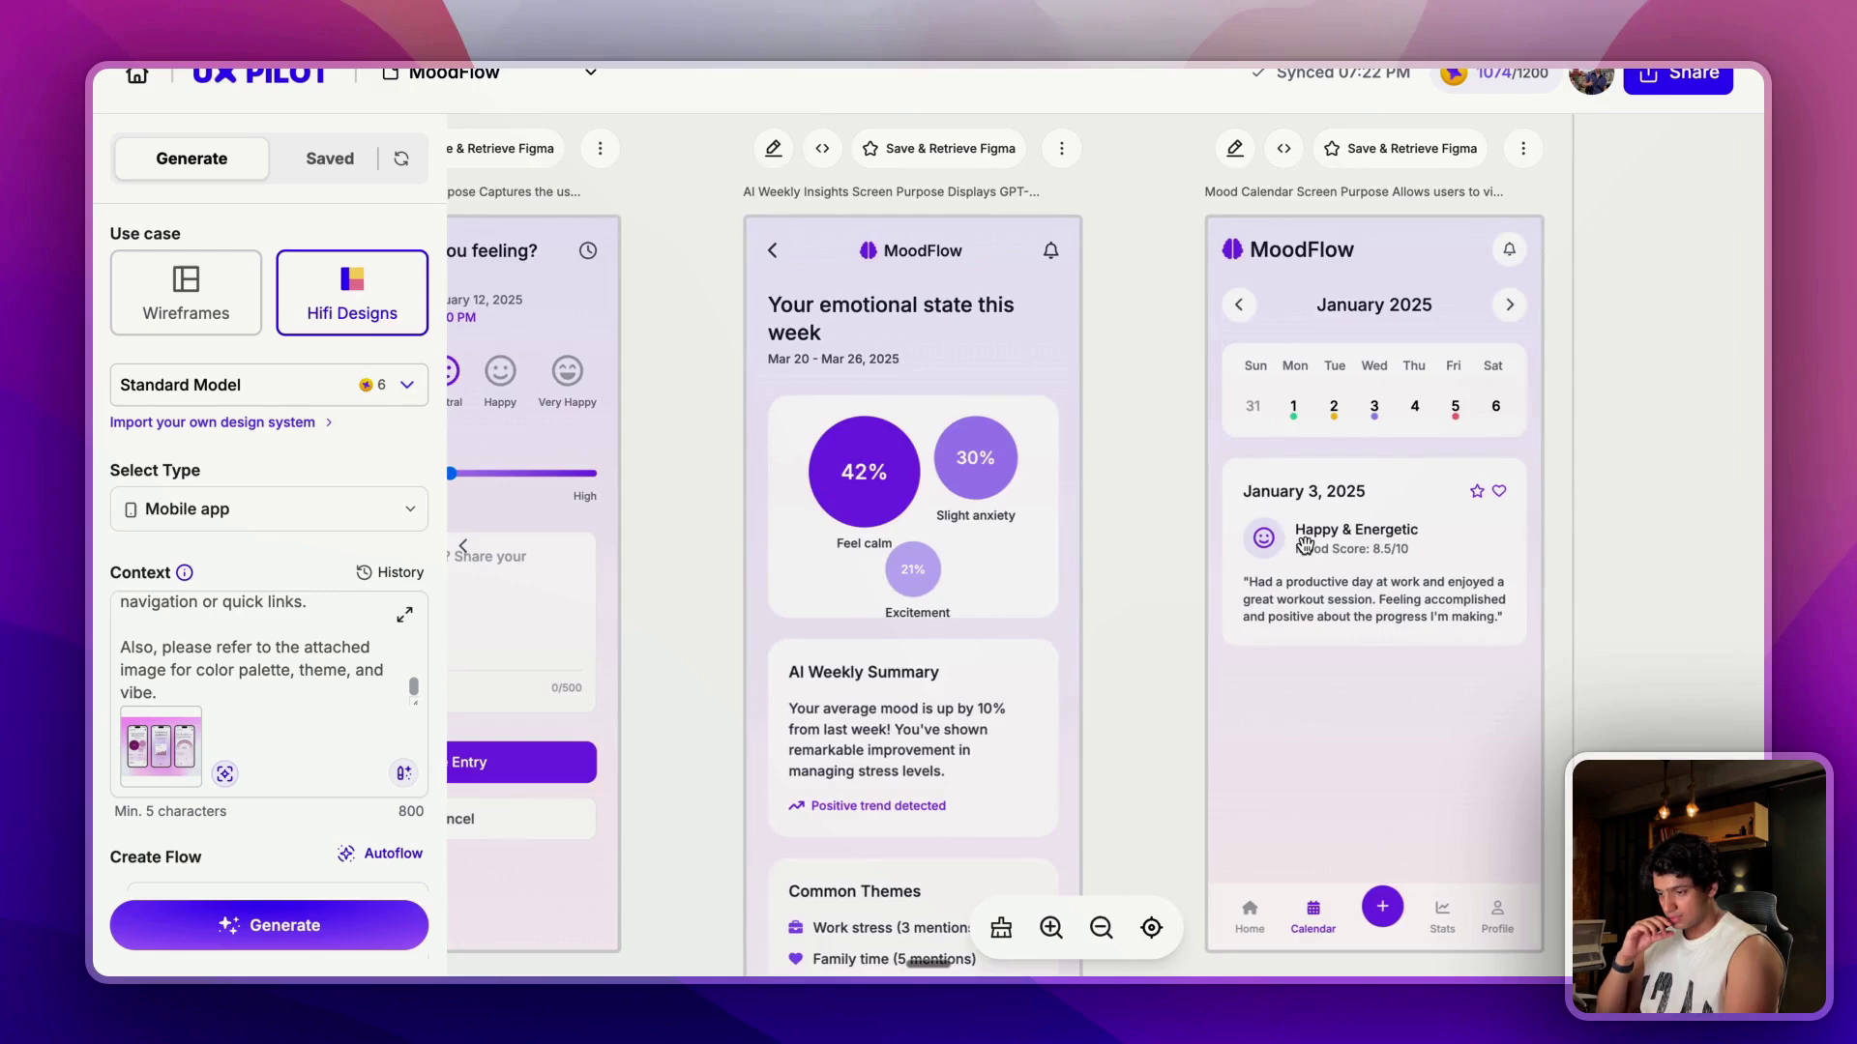
scroll(1304, 546, left, 15)
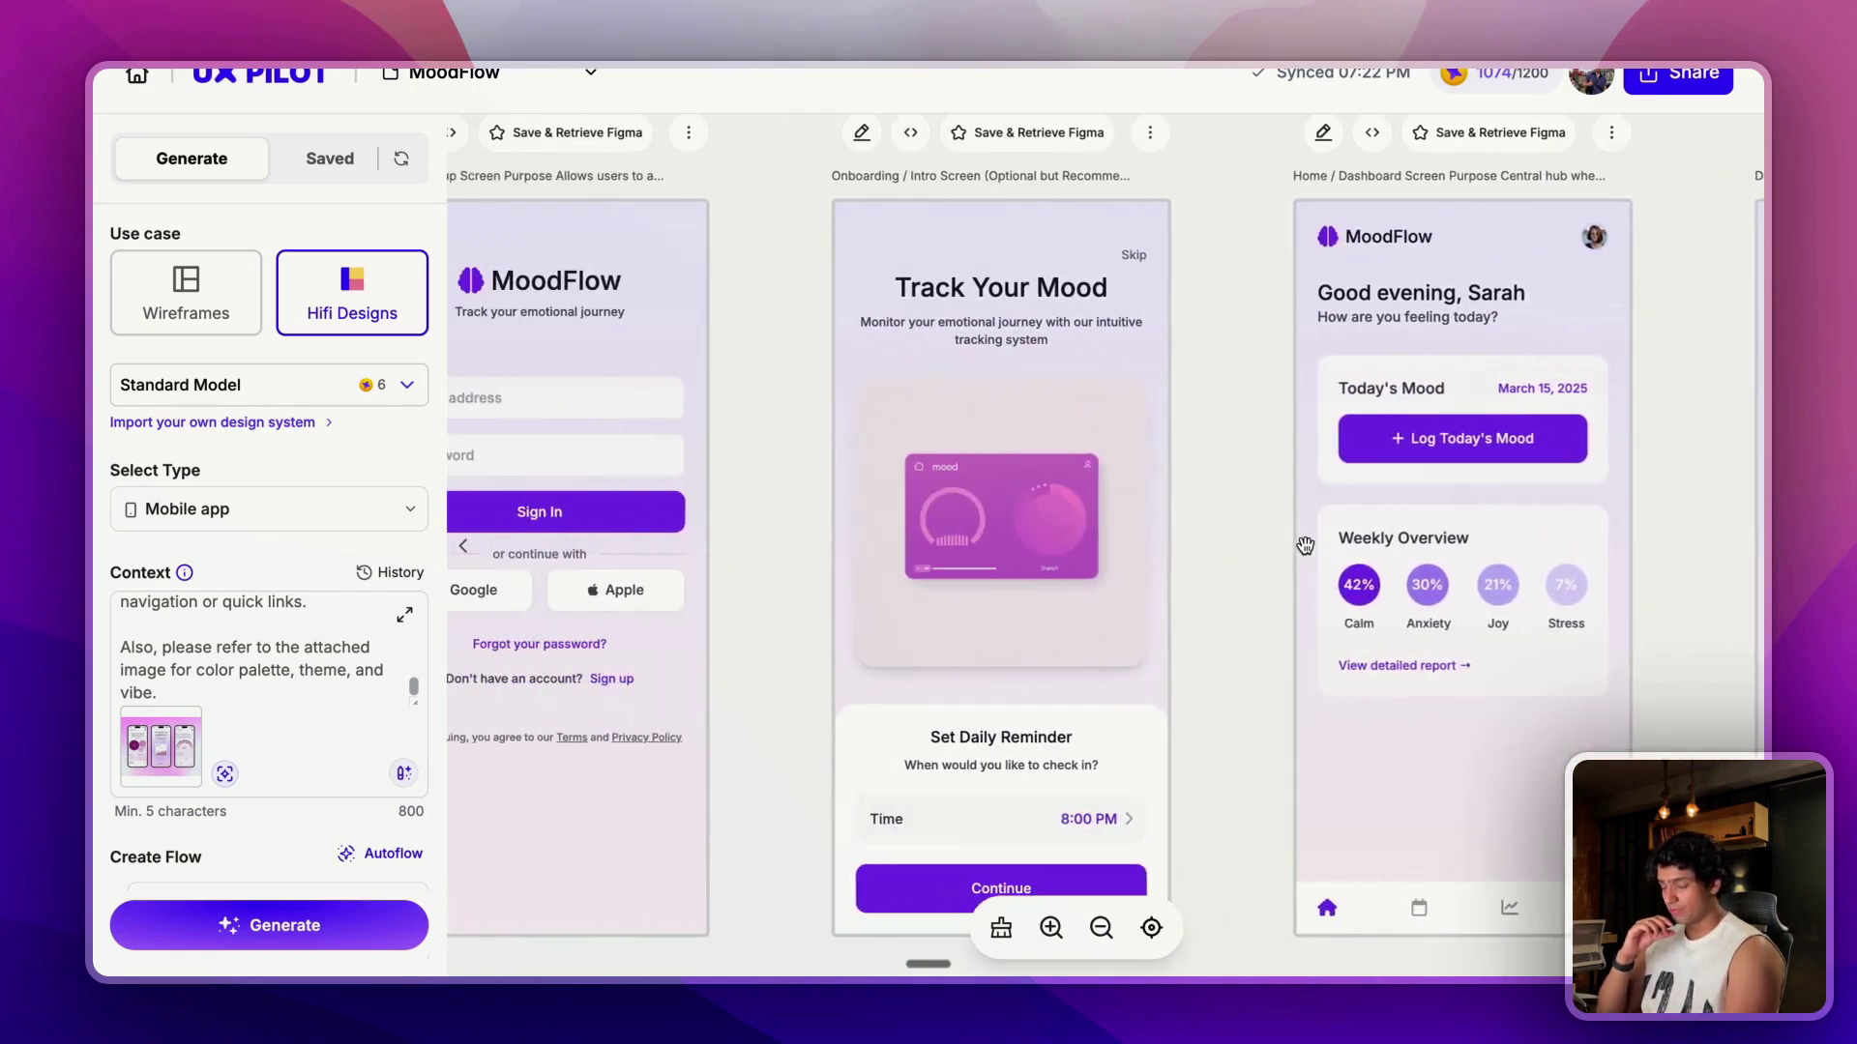
scroll(1305, 546, left, 4)
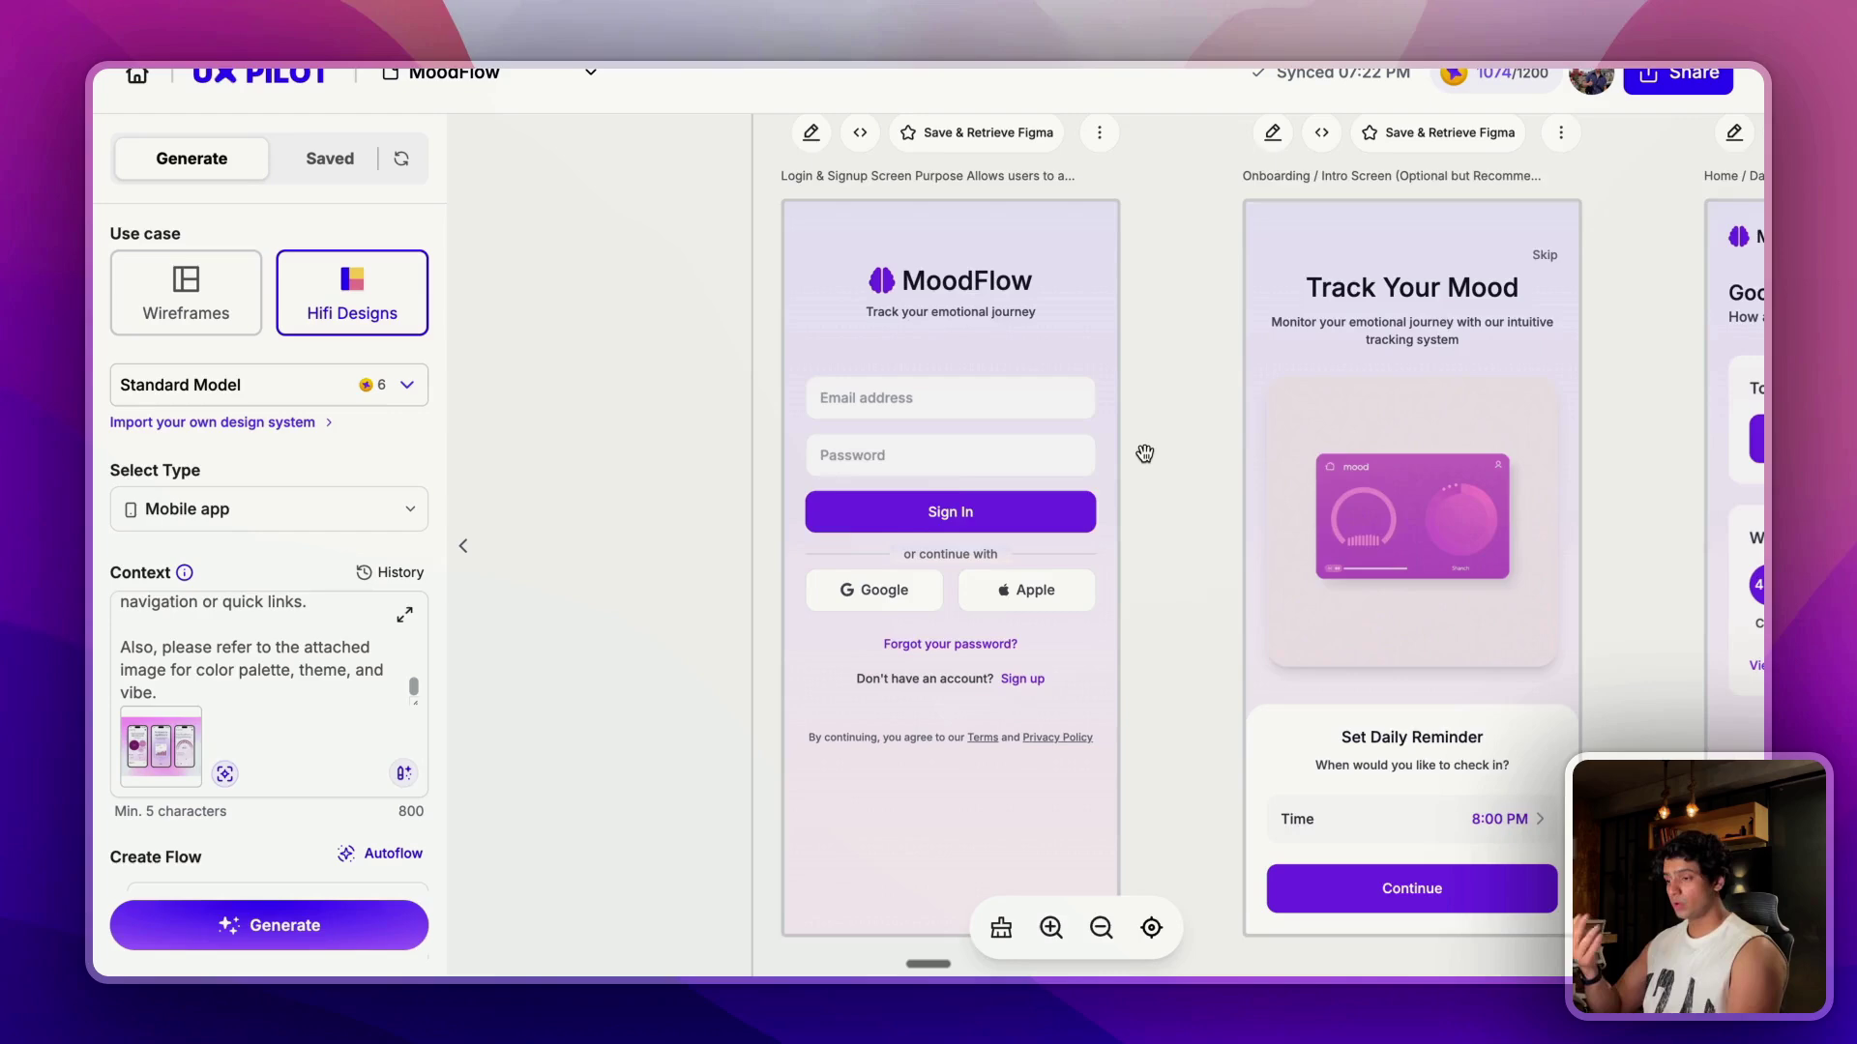
scroll(1145, 453, up, 2)
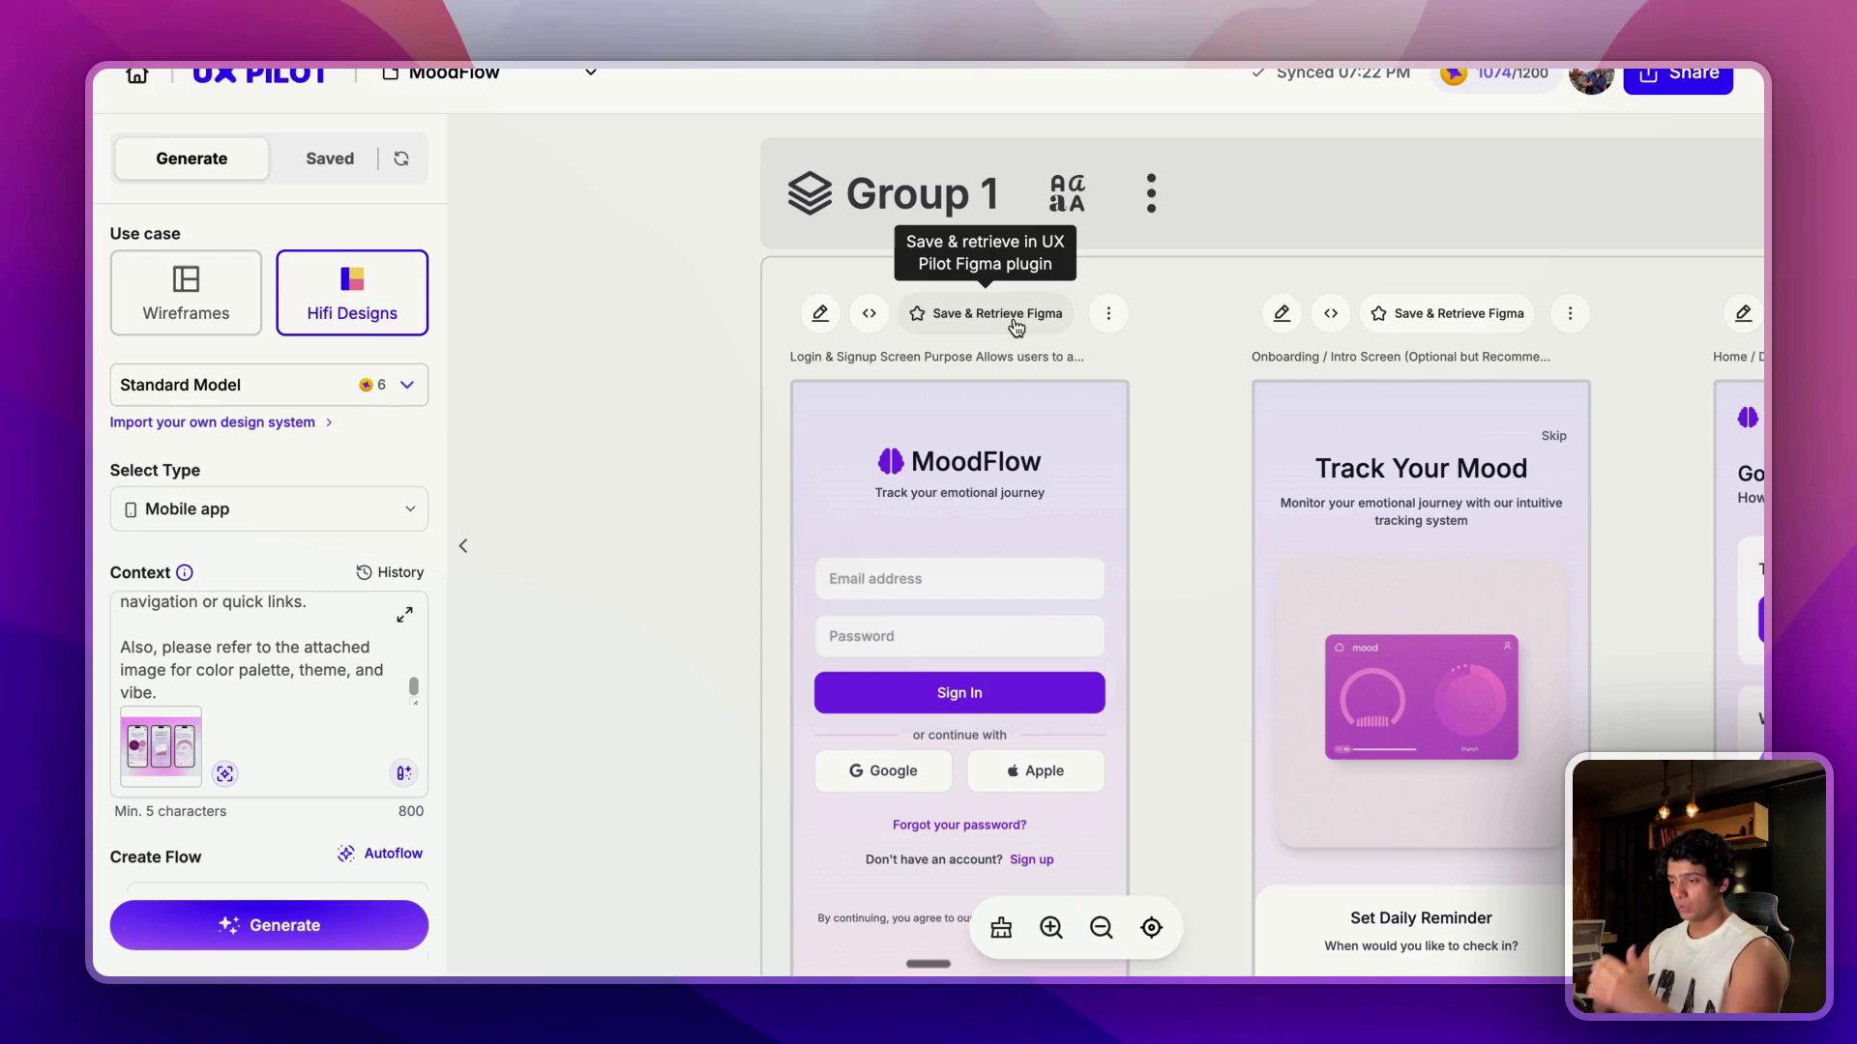
Apply the Poppins font to all MoodFlow screens via Font Styling.
scroll(1144, 426, down, 1)
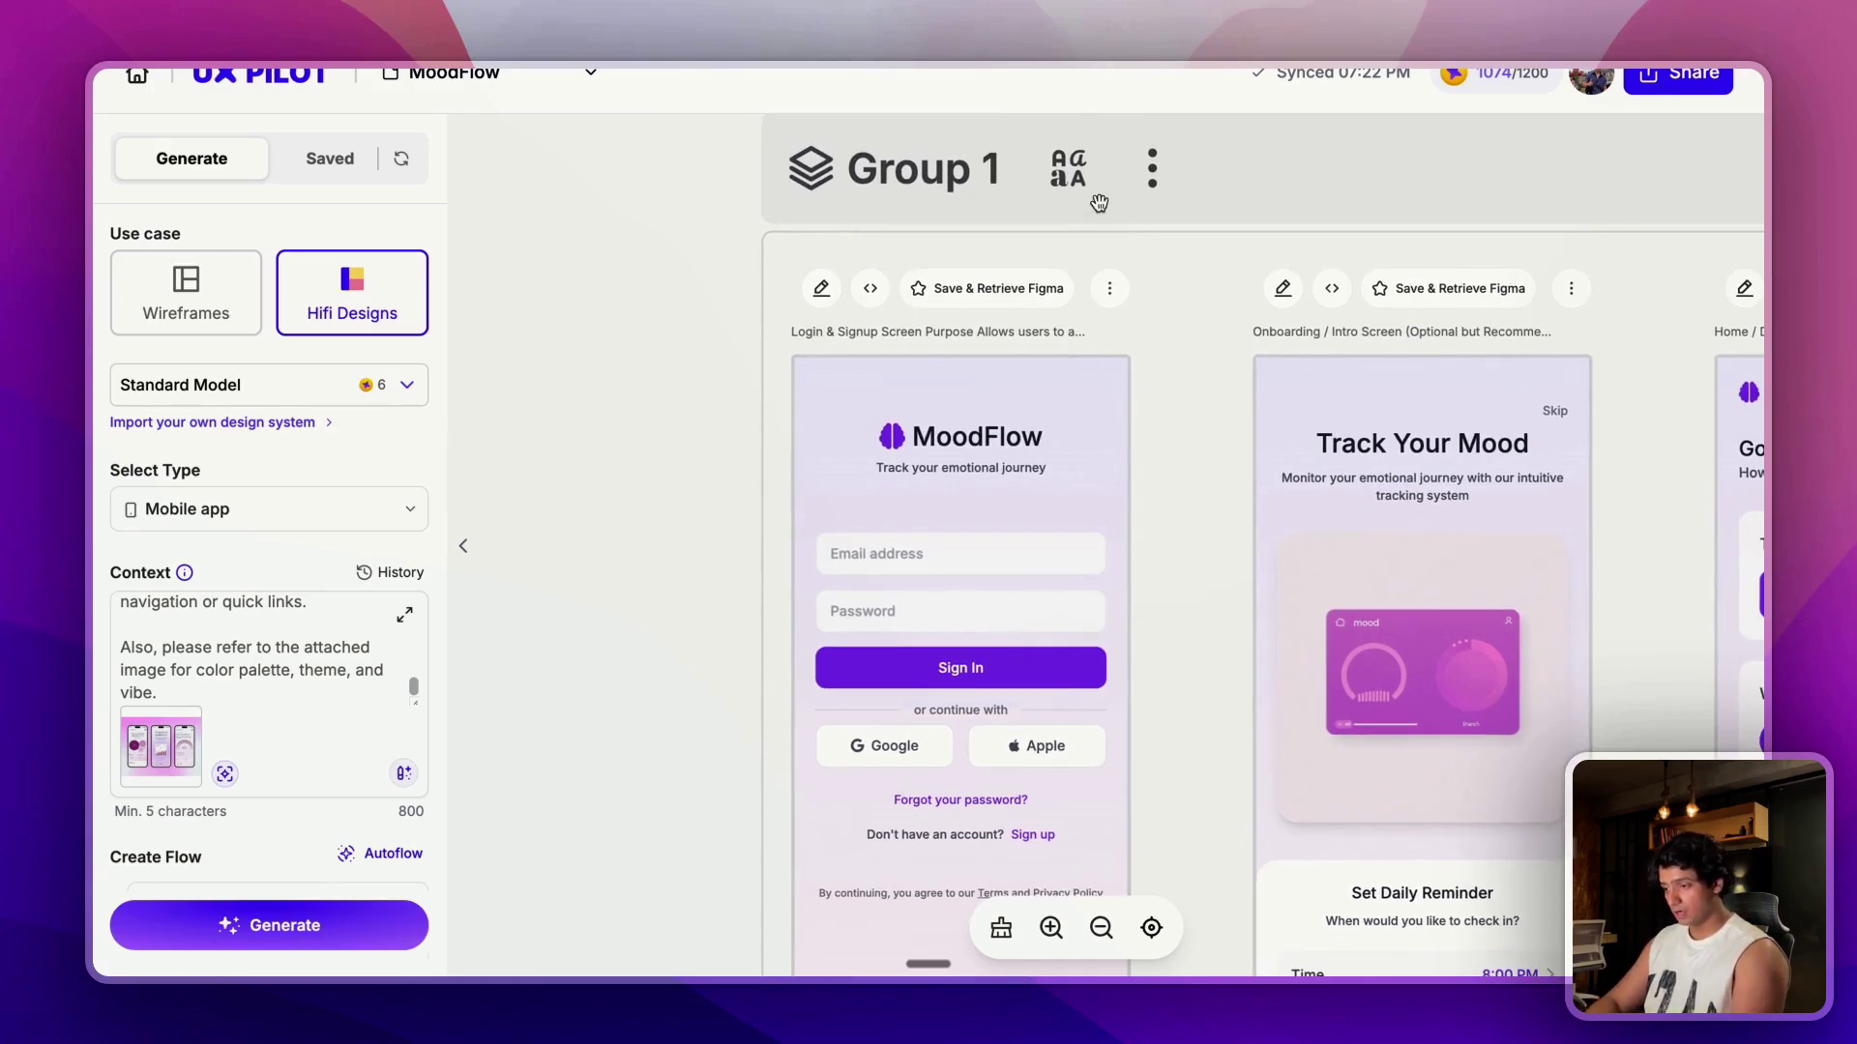
click(1073, 179)
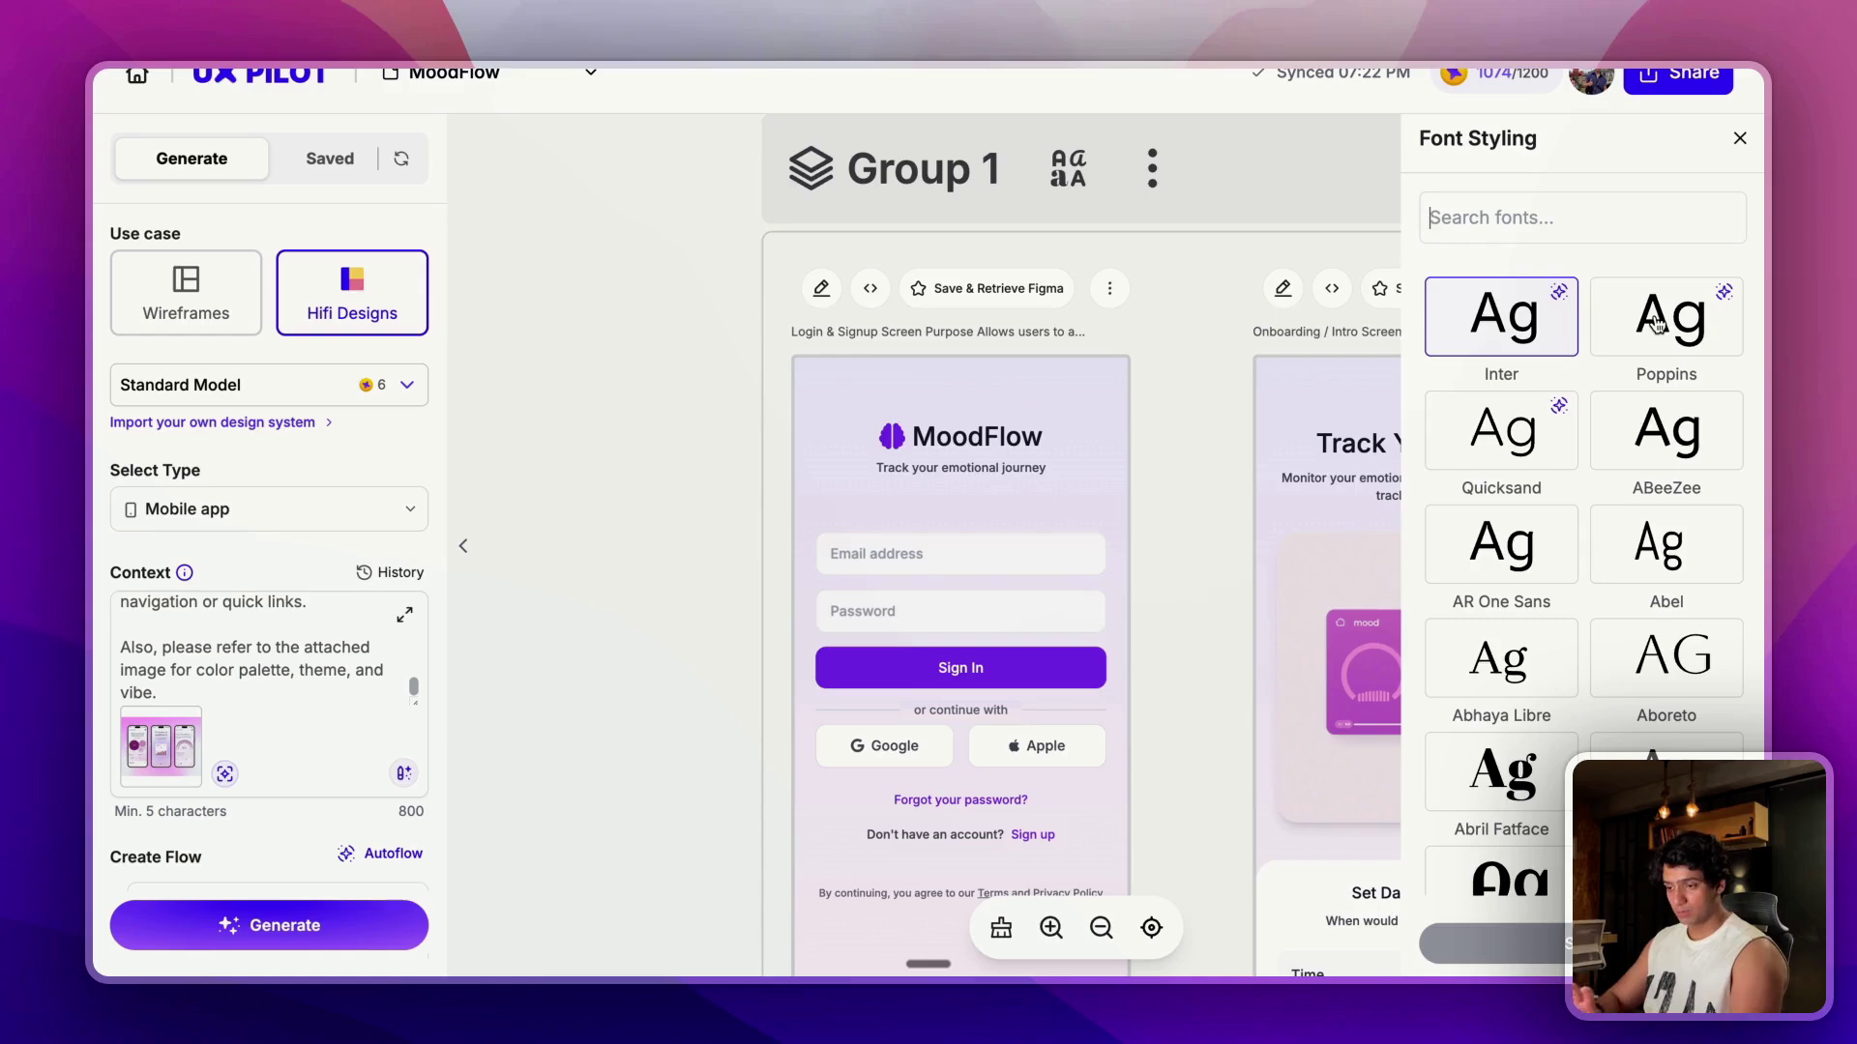
click(1657, 322)
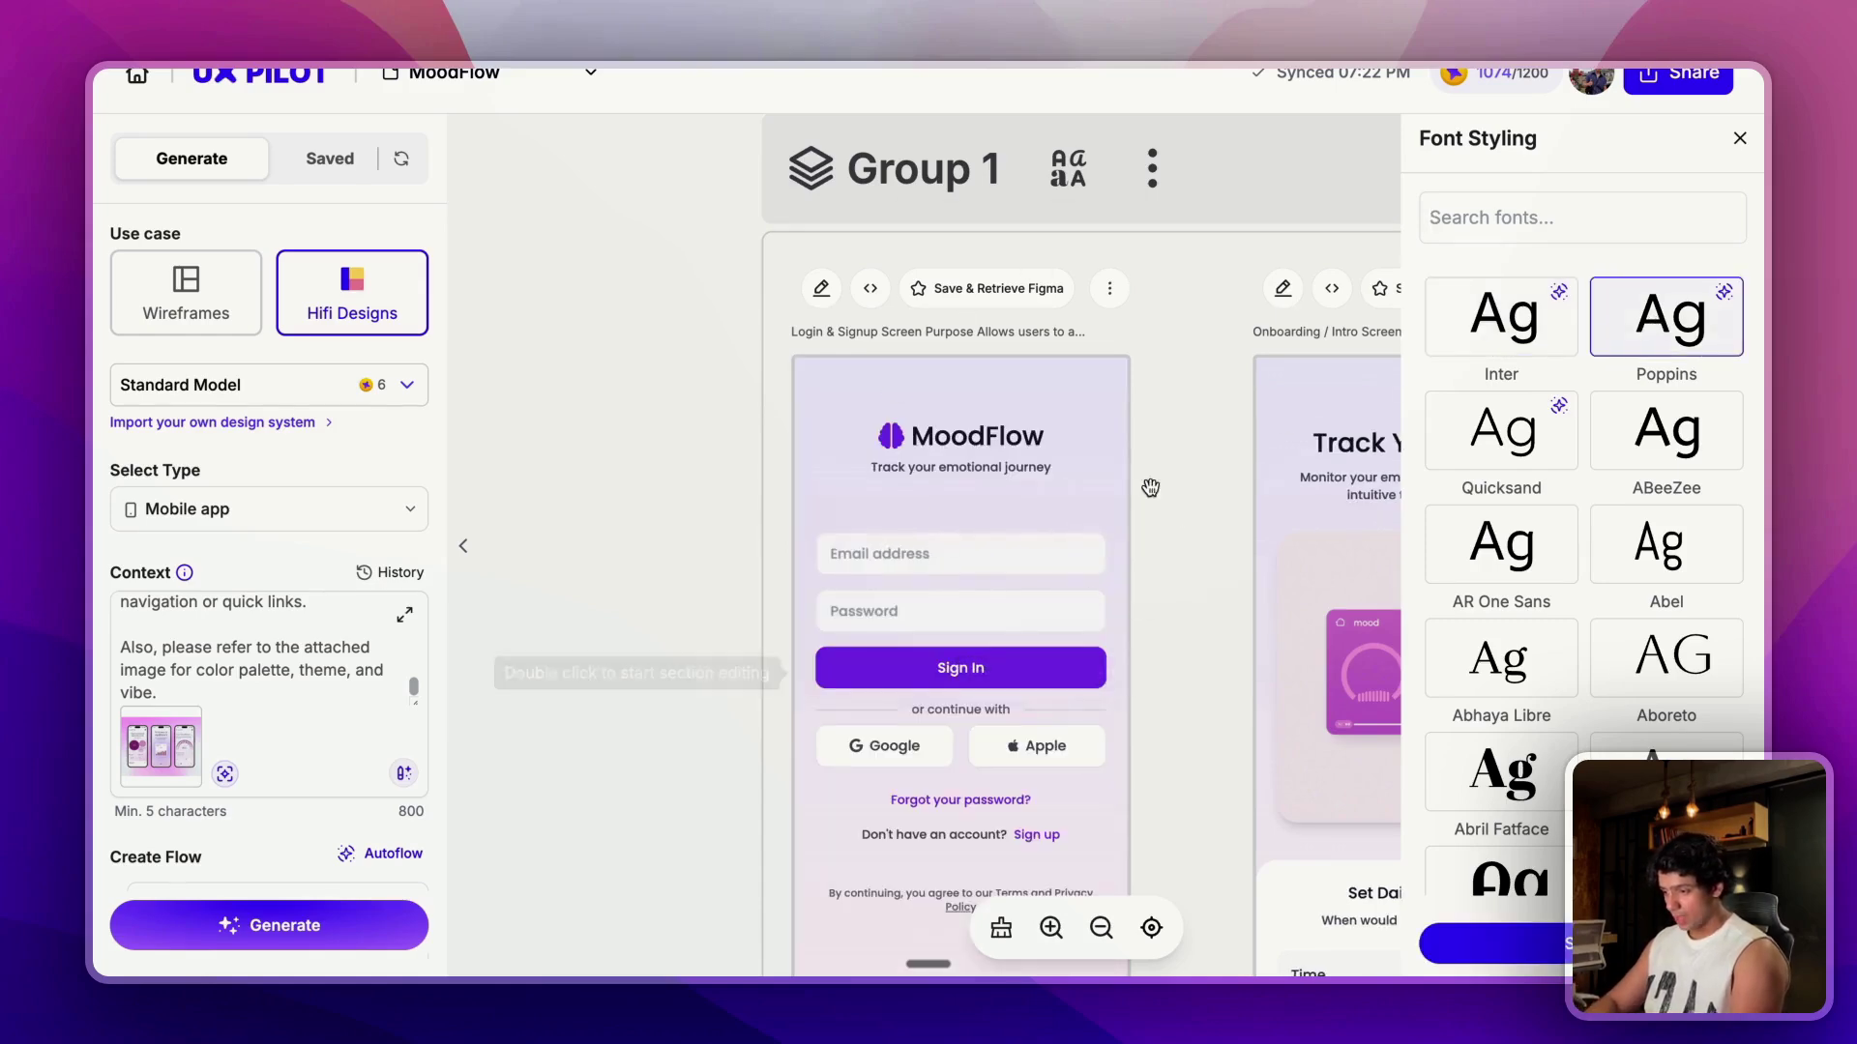
scroll(1204, 601, right, 2)
scroll(1204, 600, right, 4)
scroll(1213, 600, down, 3)
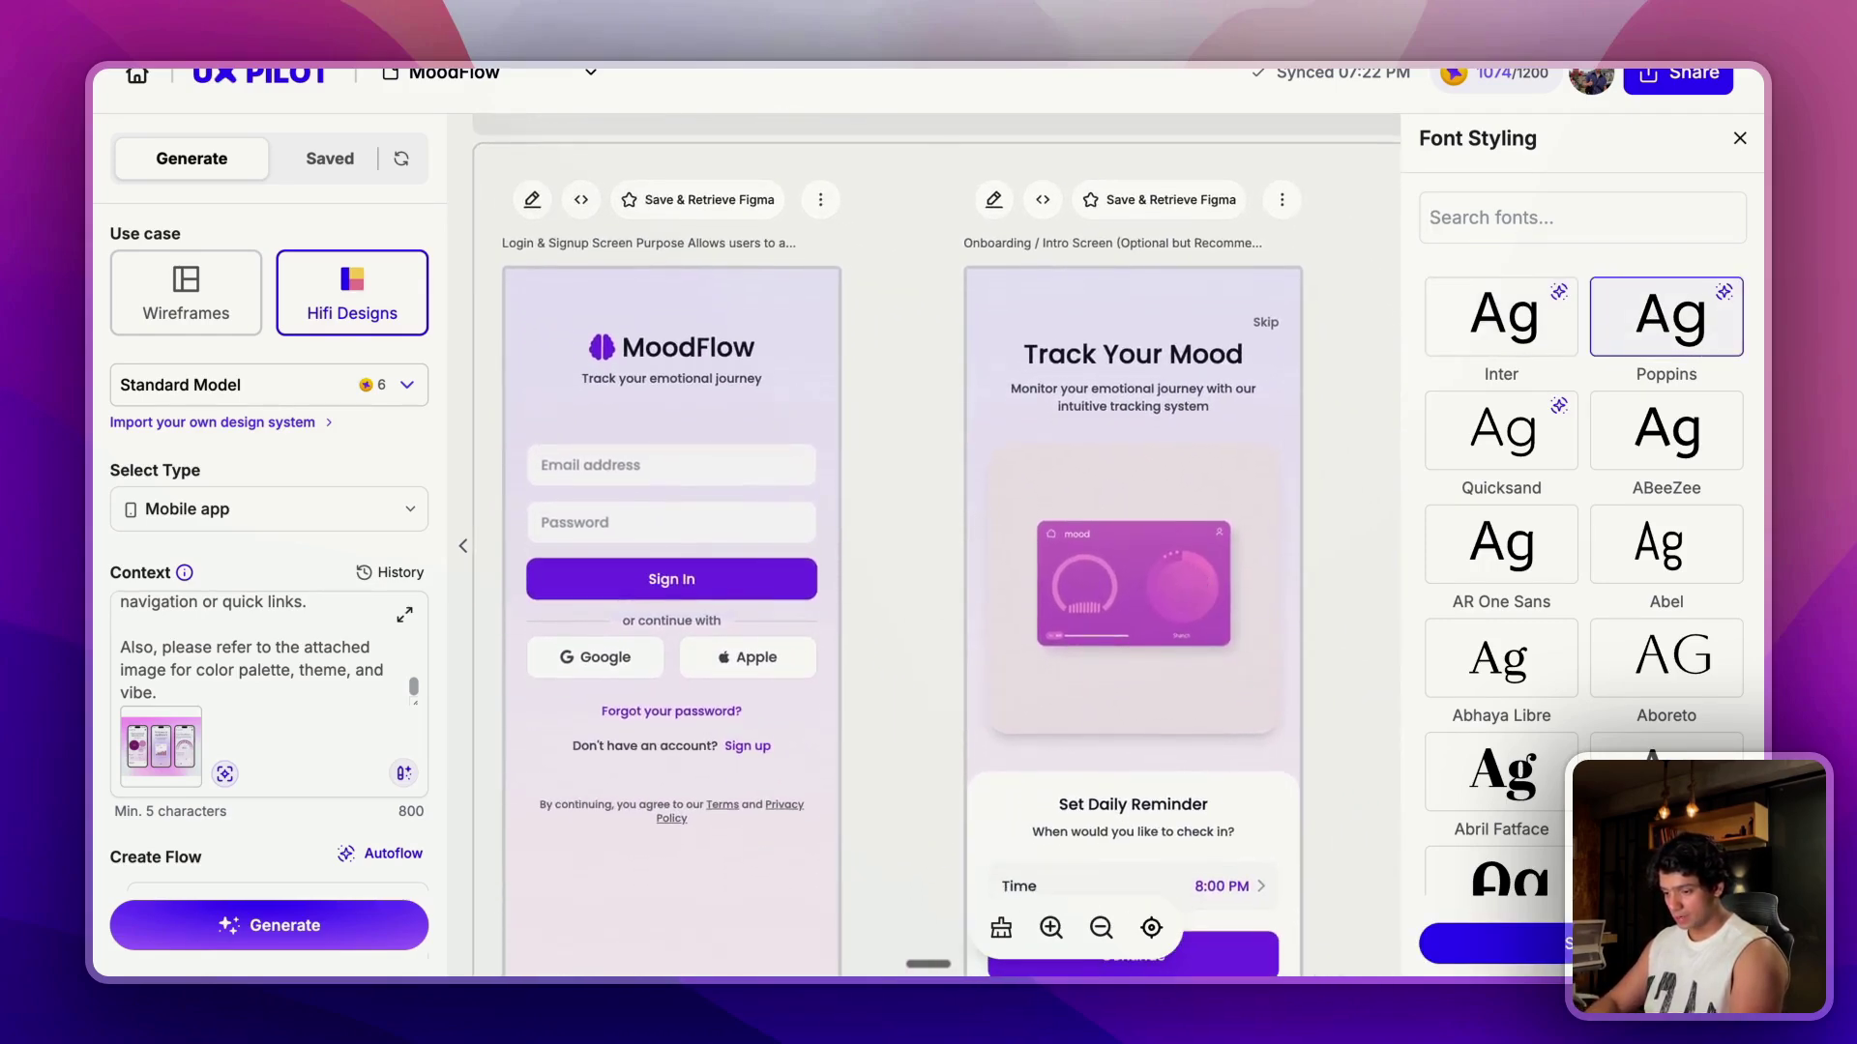
key(Escape)
Look over the restyled screens across the canvas, then move to the Lovable homepage.
scroll(1139, 581, right, 6)
scroll(971, 392, down, 2)
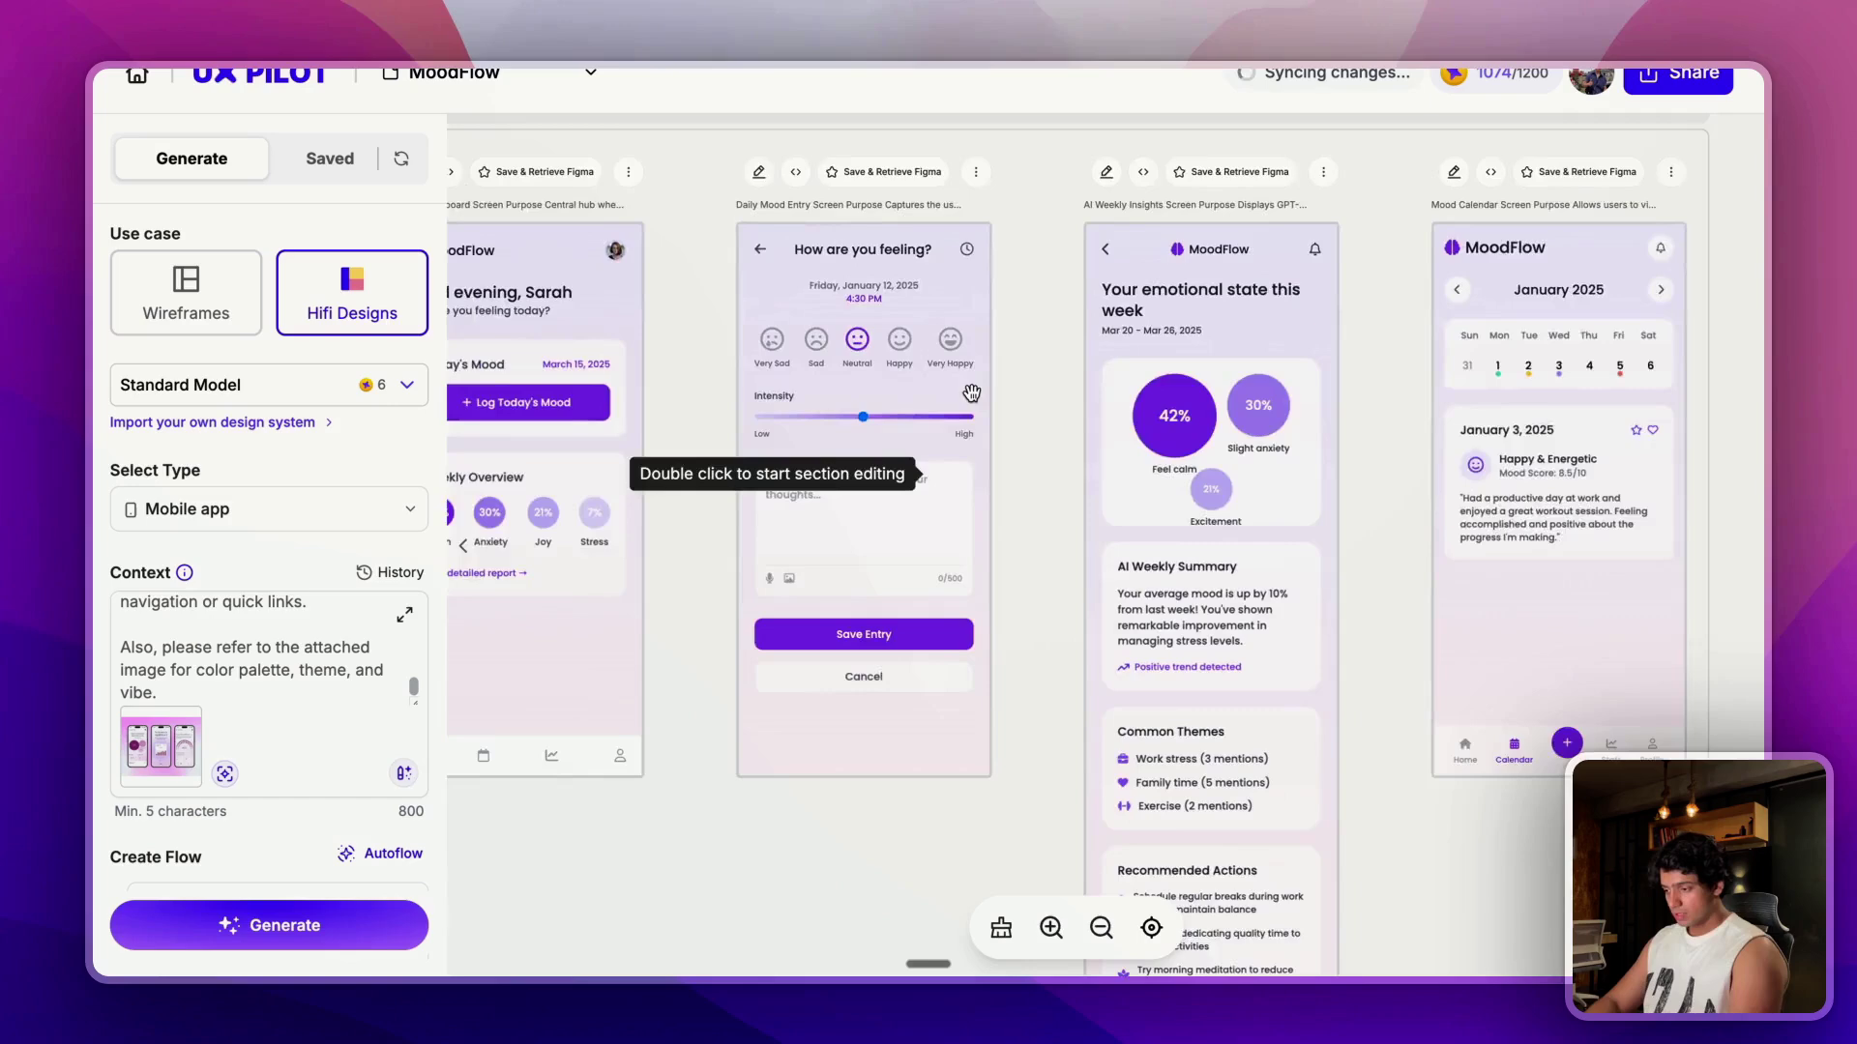
scroll(971, 392, left, 10)
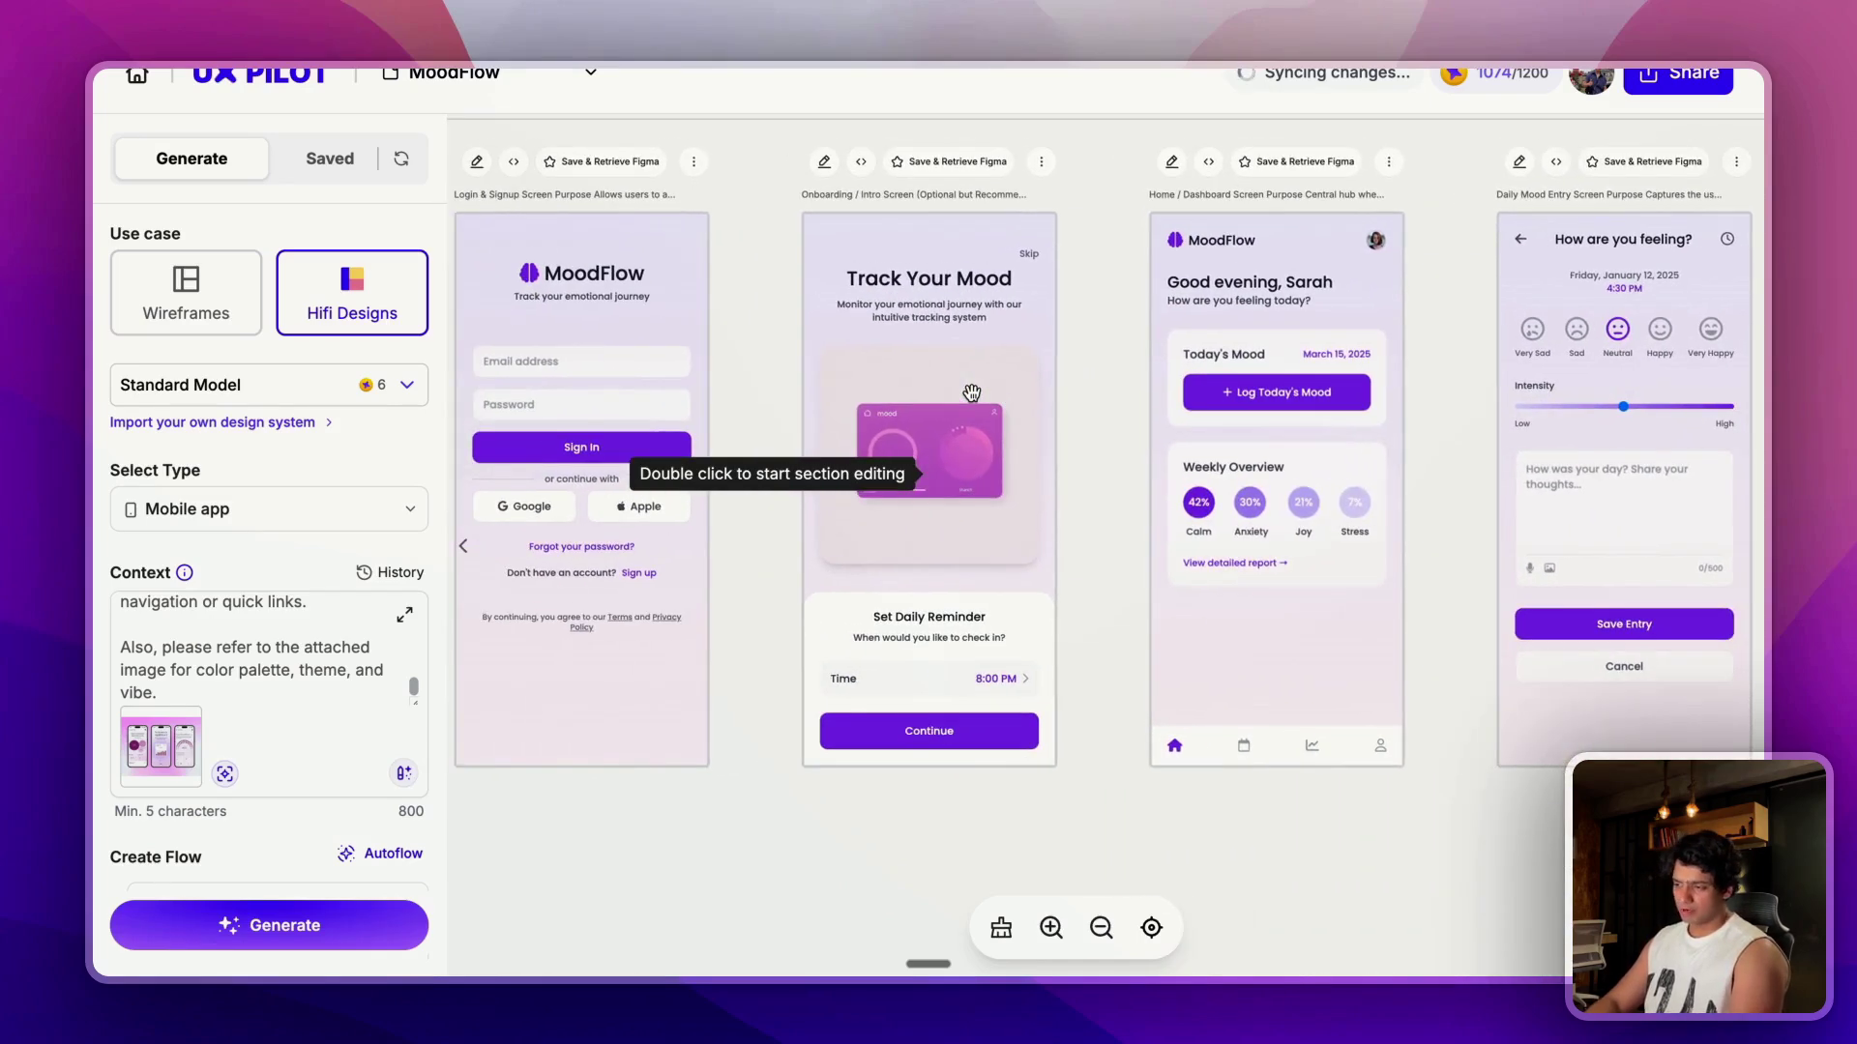
scroll(971, 393, left, 2)
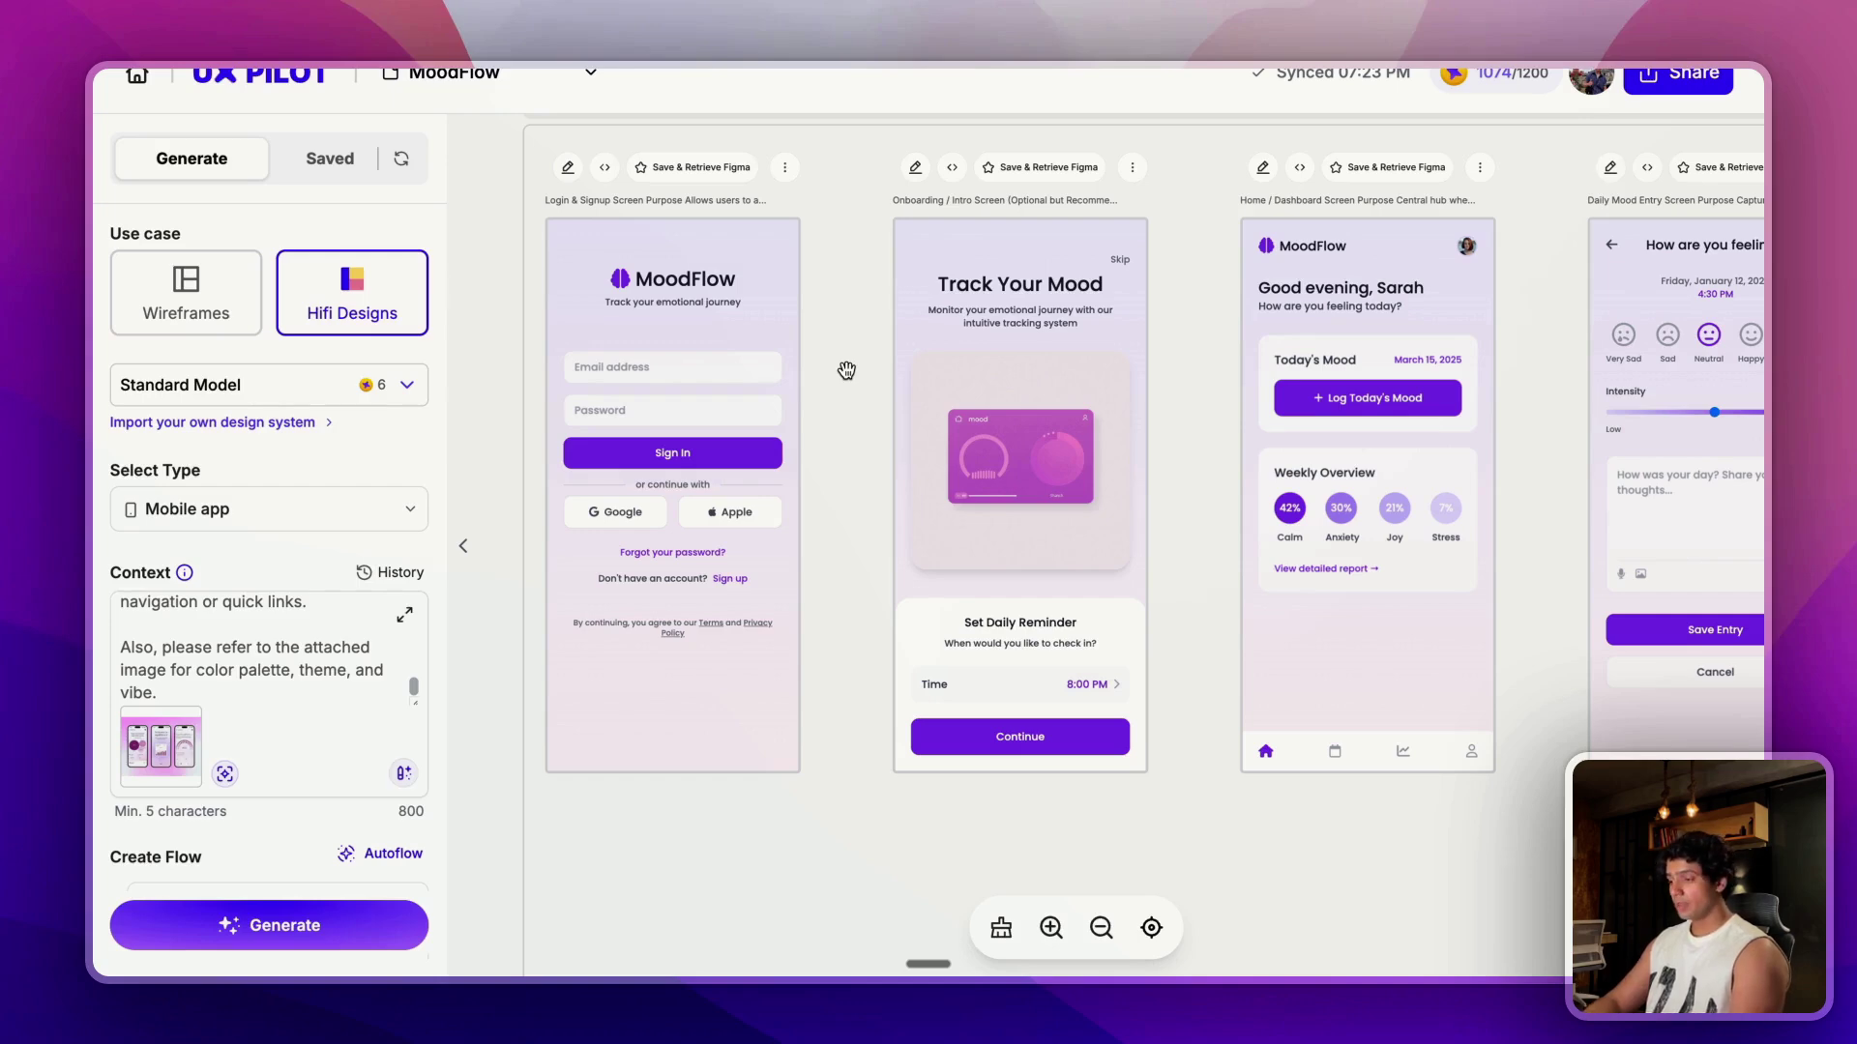
scroll(965, 283, down, 3)
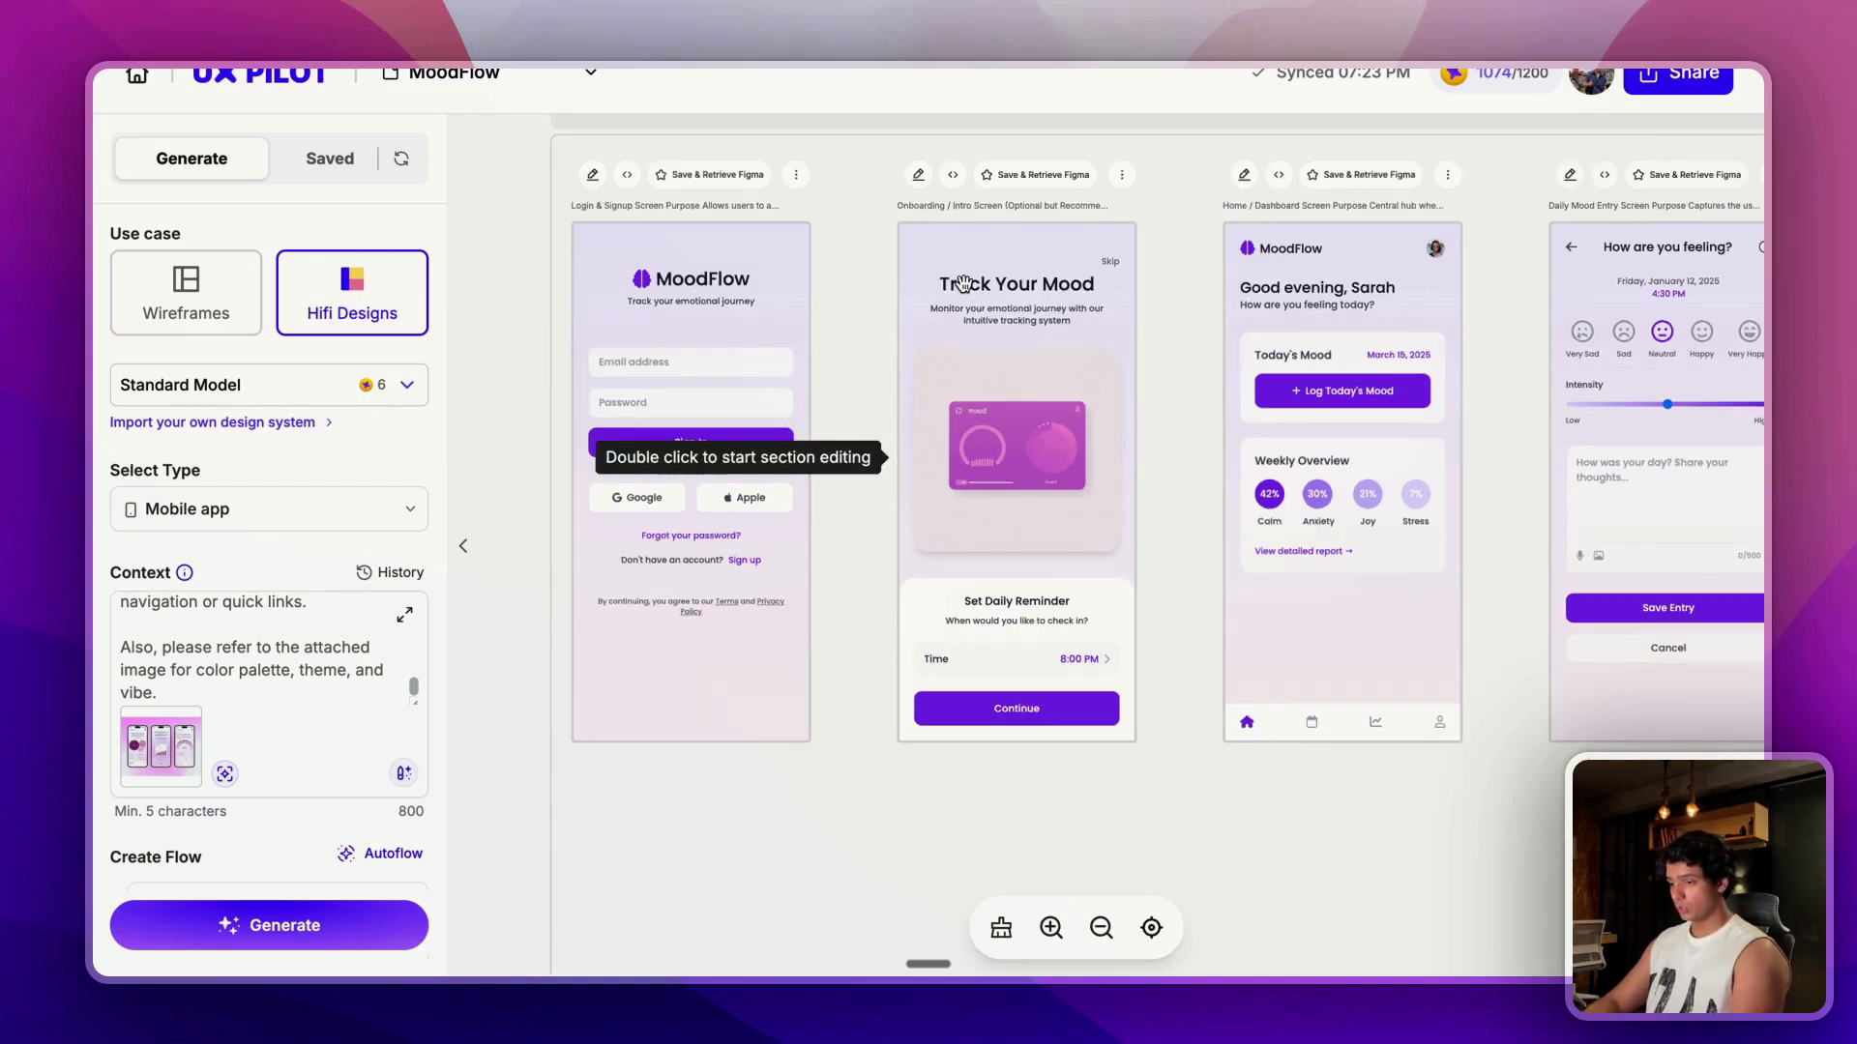
key(ctrl+Left)
key(ctrl+Left)
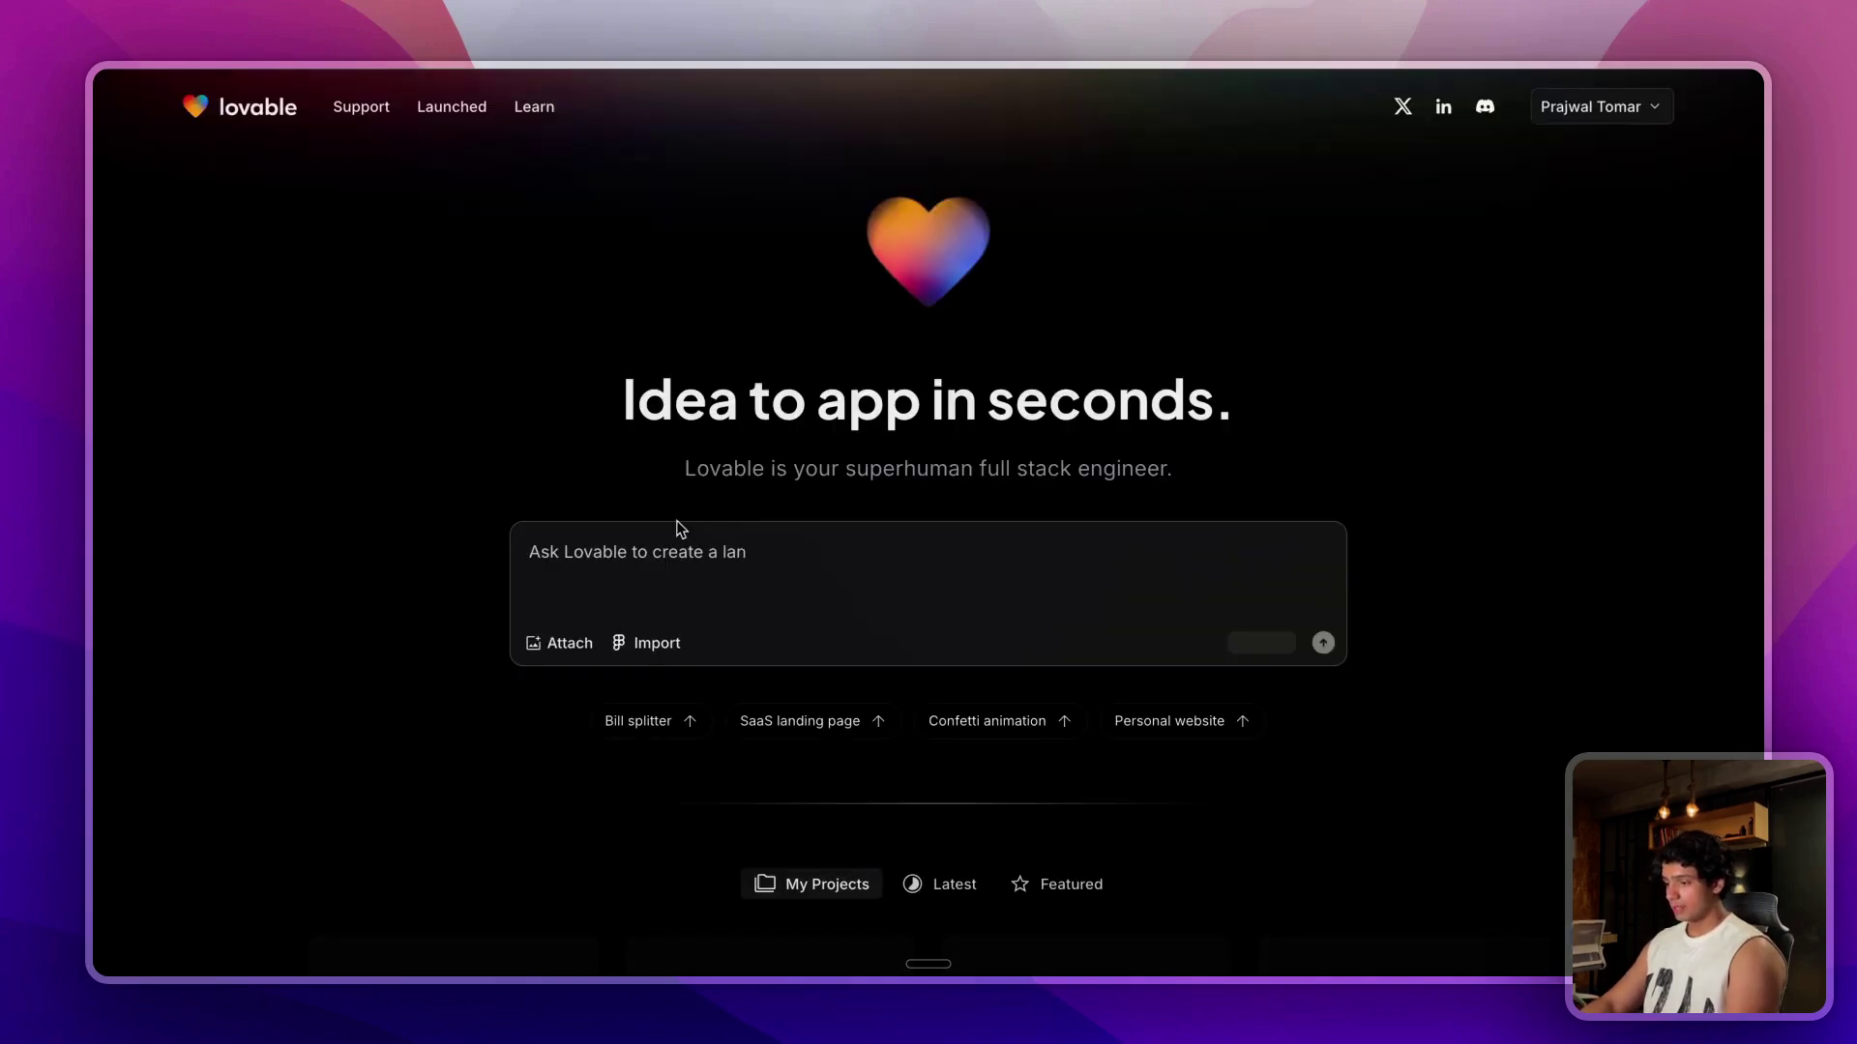
Copy the MoodFlow Context prompt from UX Pilot into Lovable's 'Ask Lovable' box.
key(ctrl+Right)
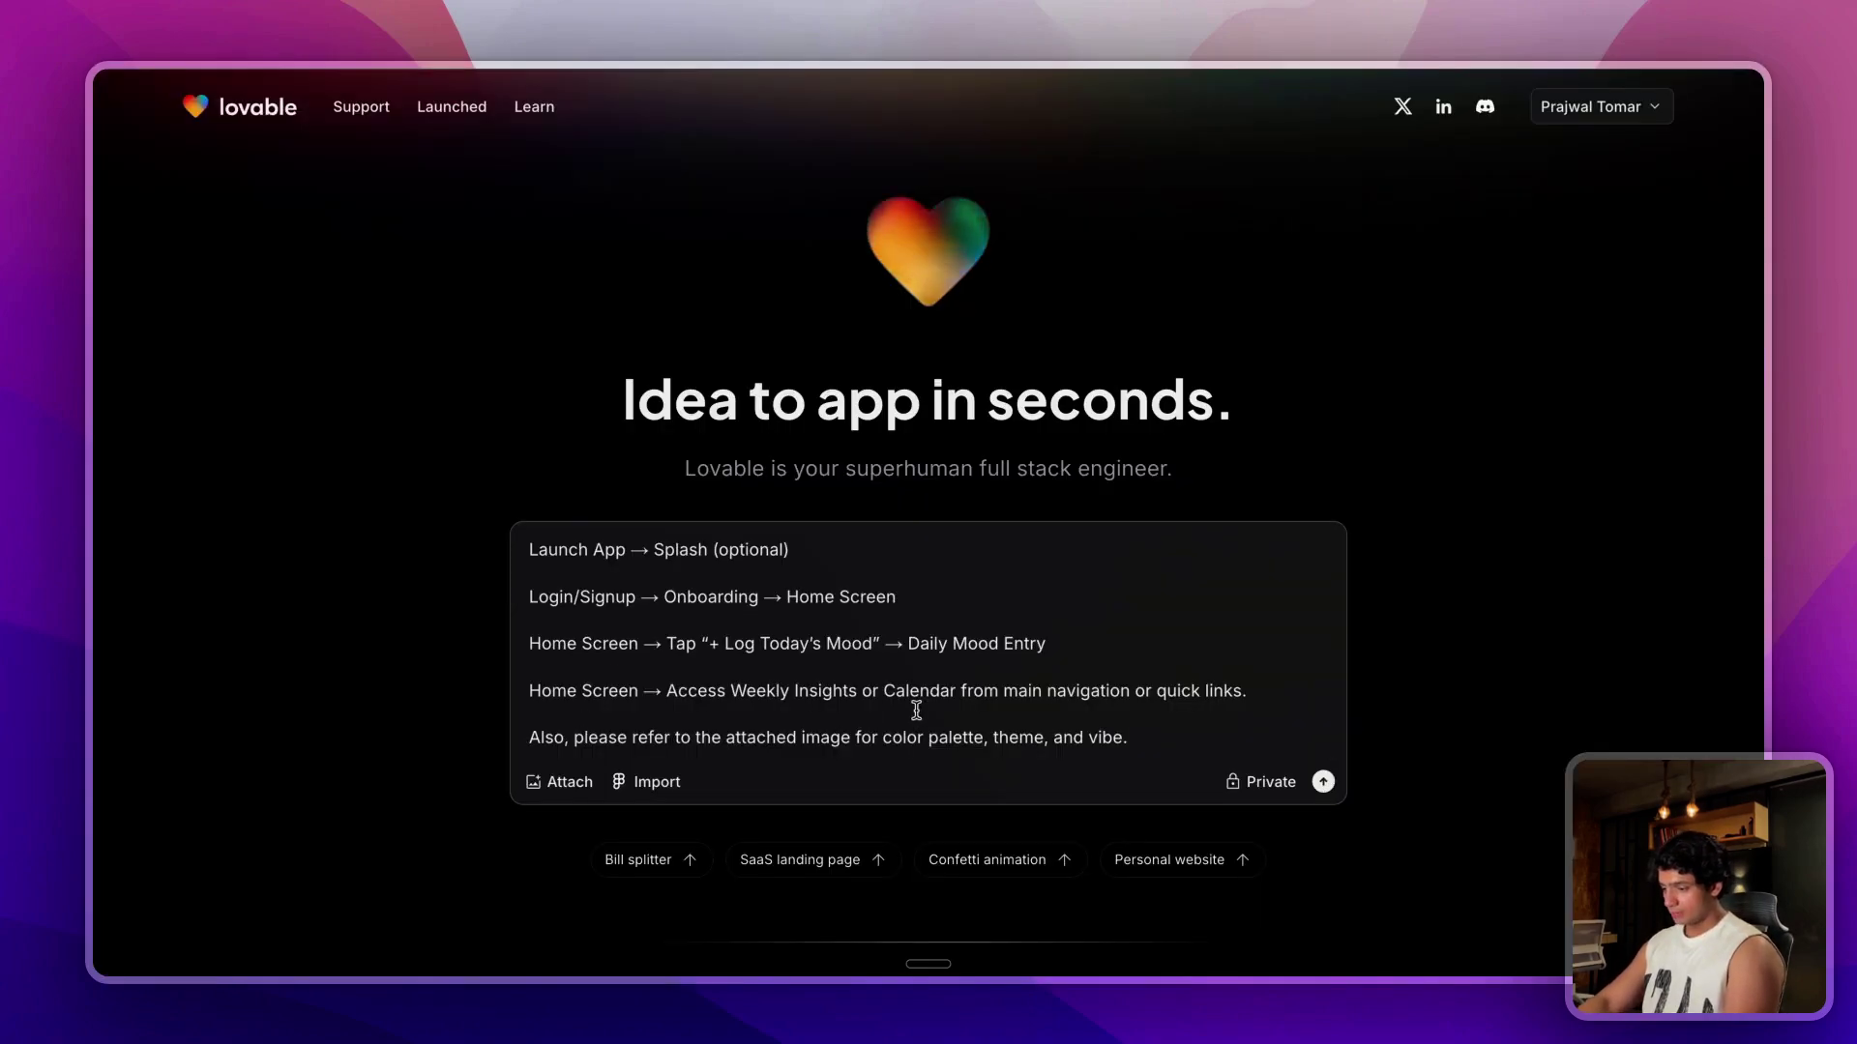
key(shift+Return)
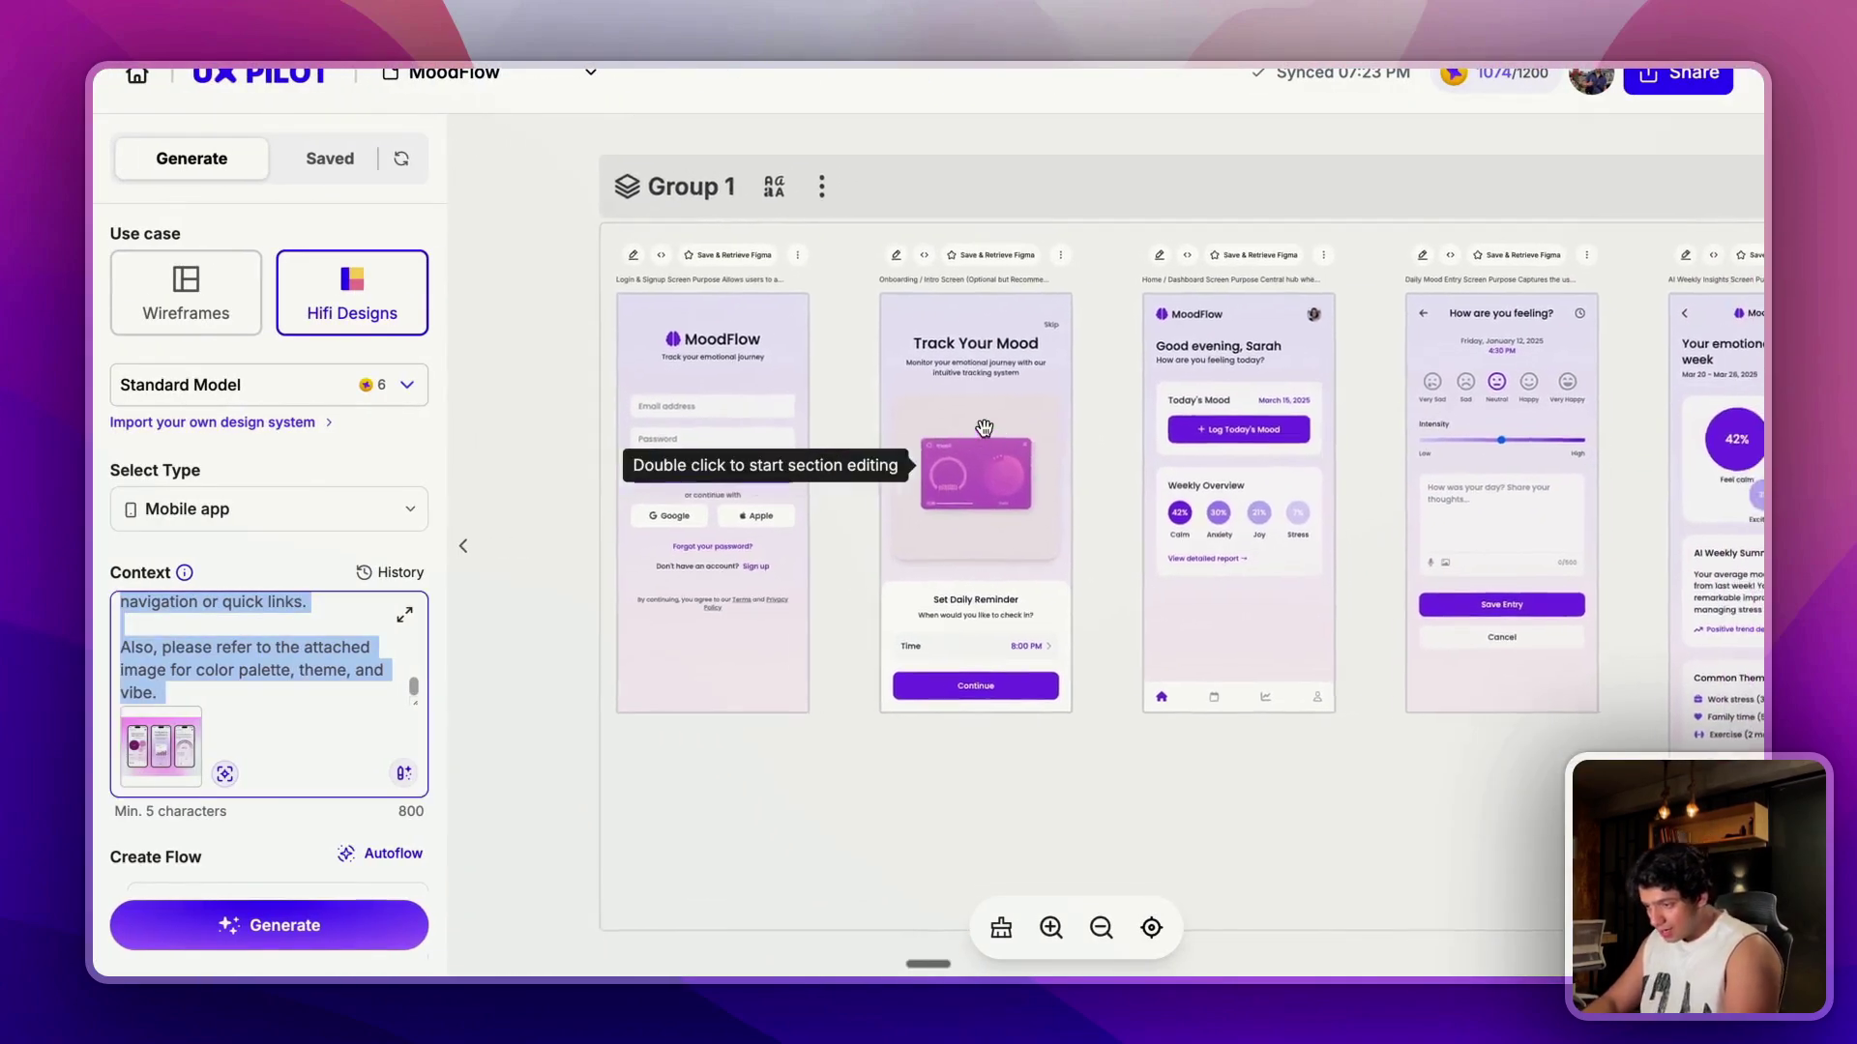
key(ctrl+Left)
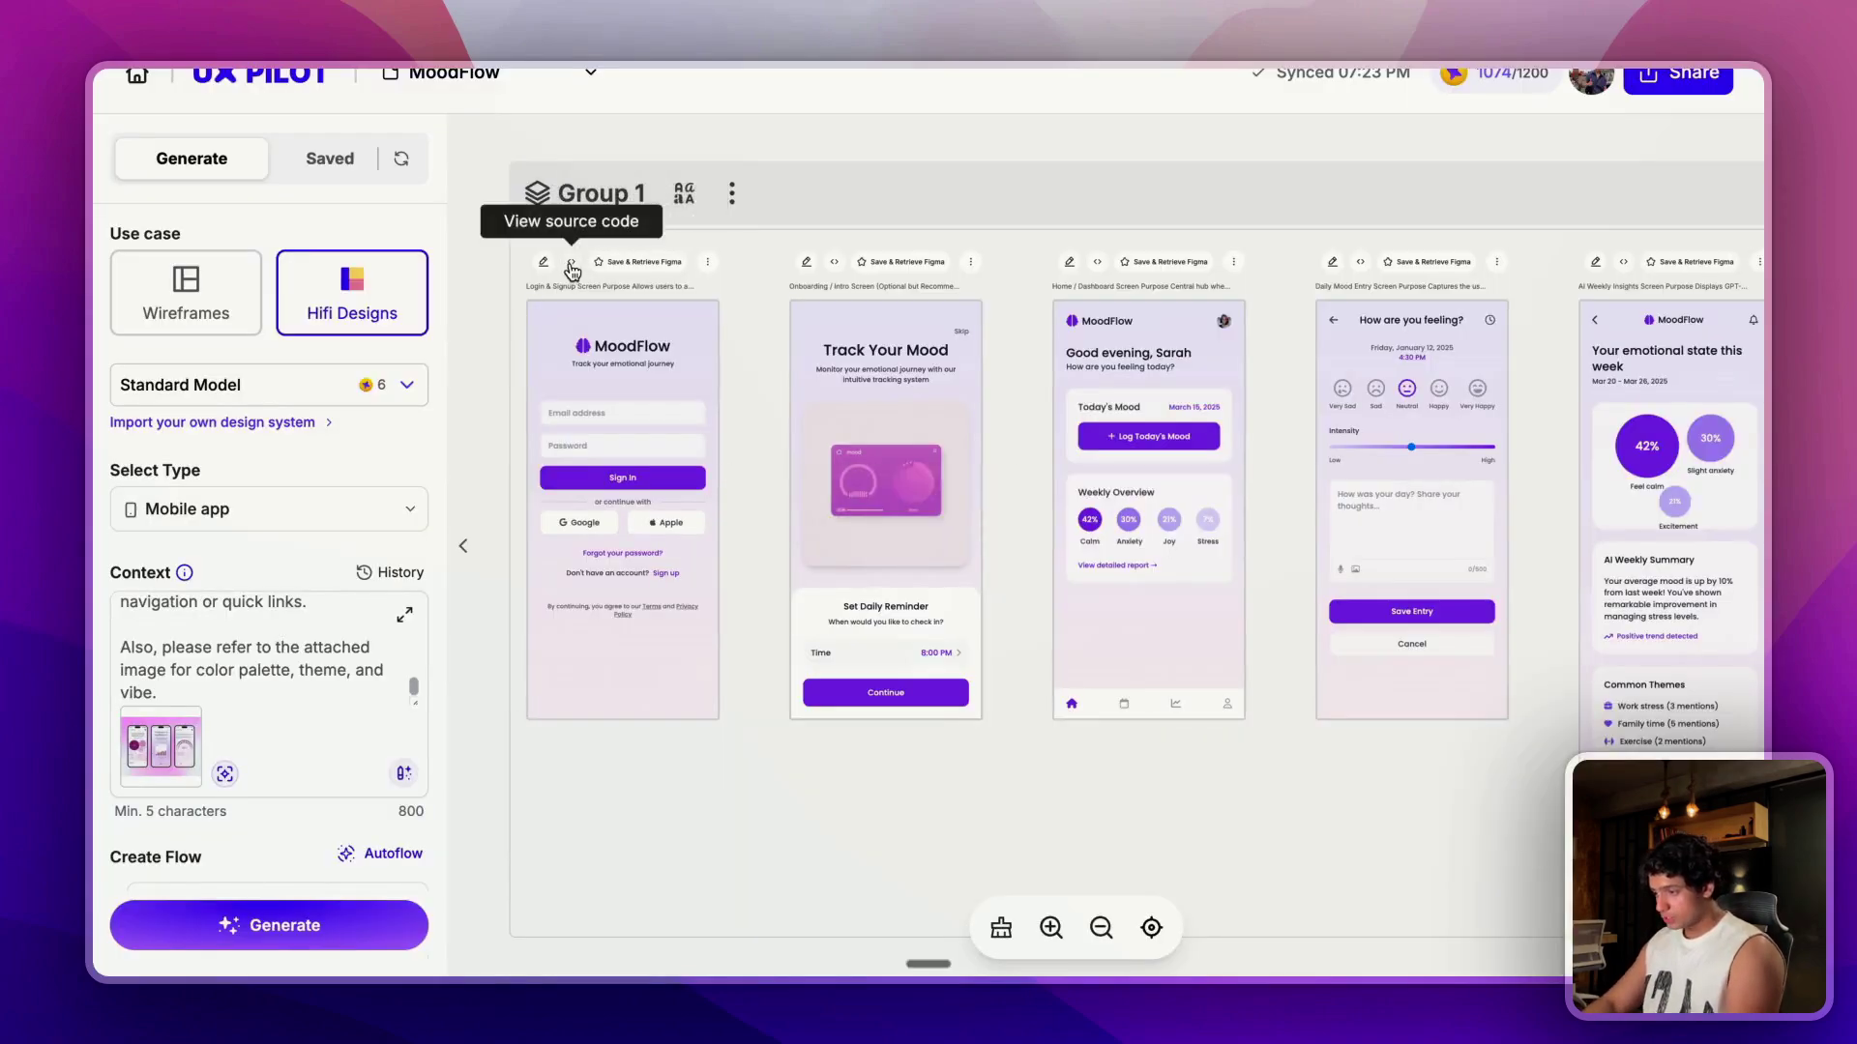
Copy the Login & Signup screen's HTML source from UX Pilot into Lovable's prompt box.
click(571, 268)
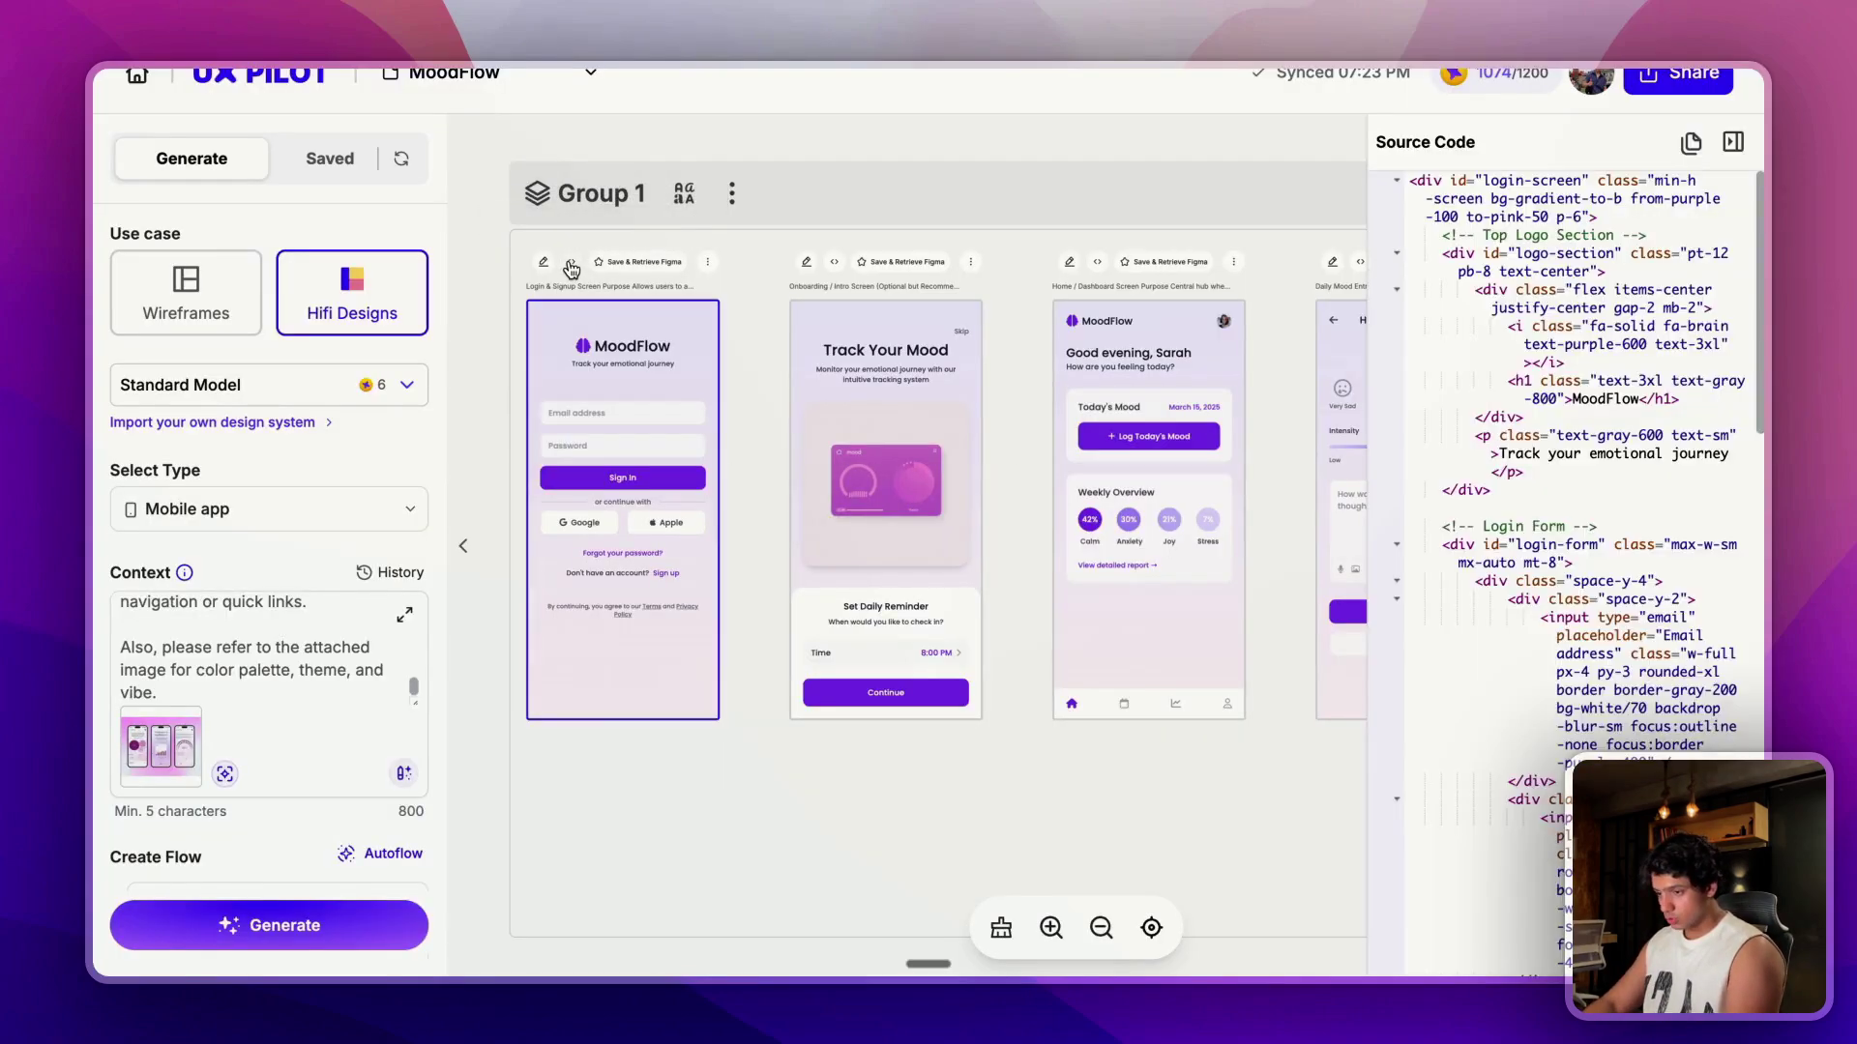
click(1691, 144)
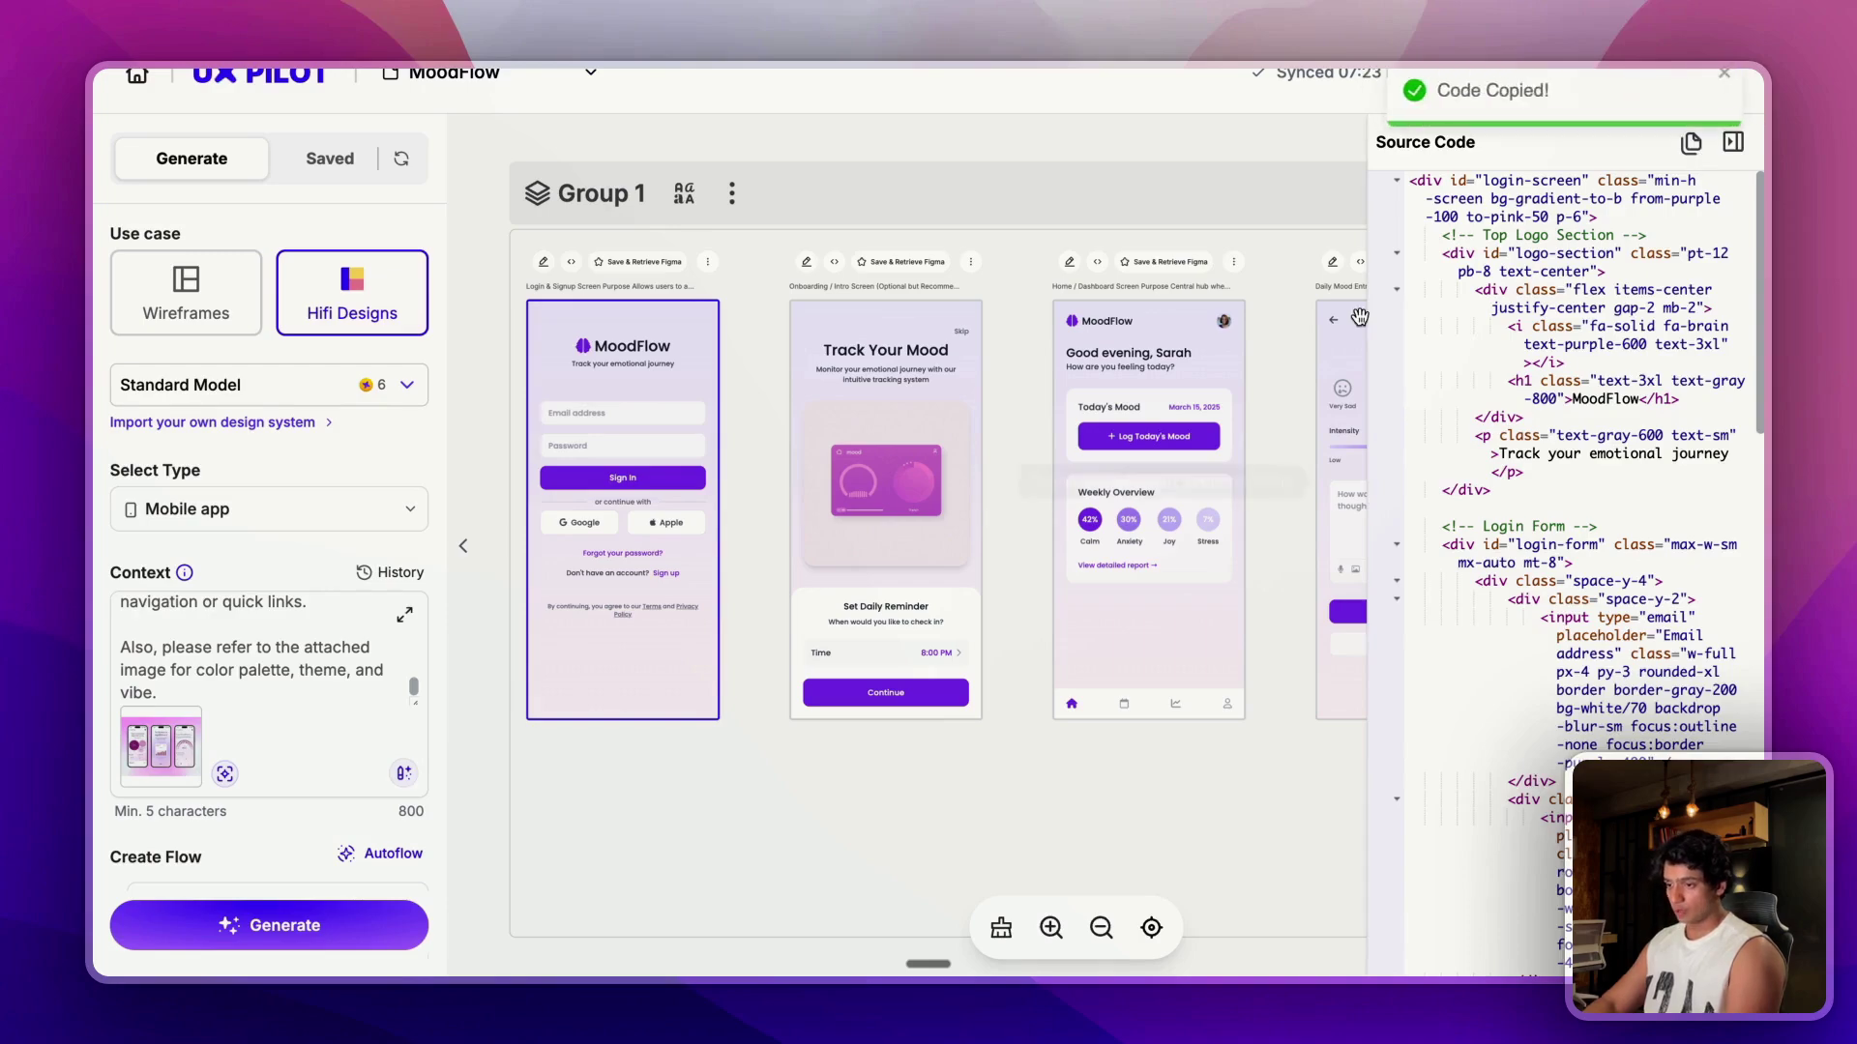
key(ctrl+Left)
key(super+v)
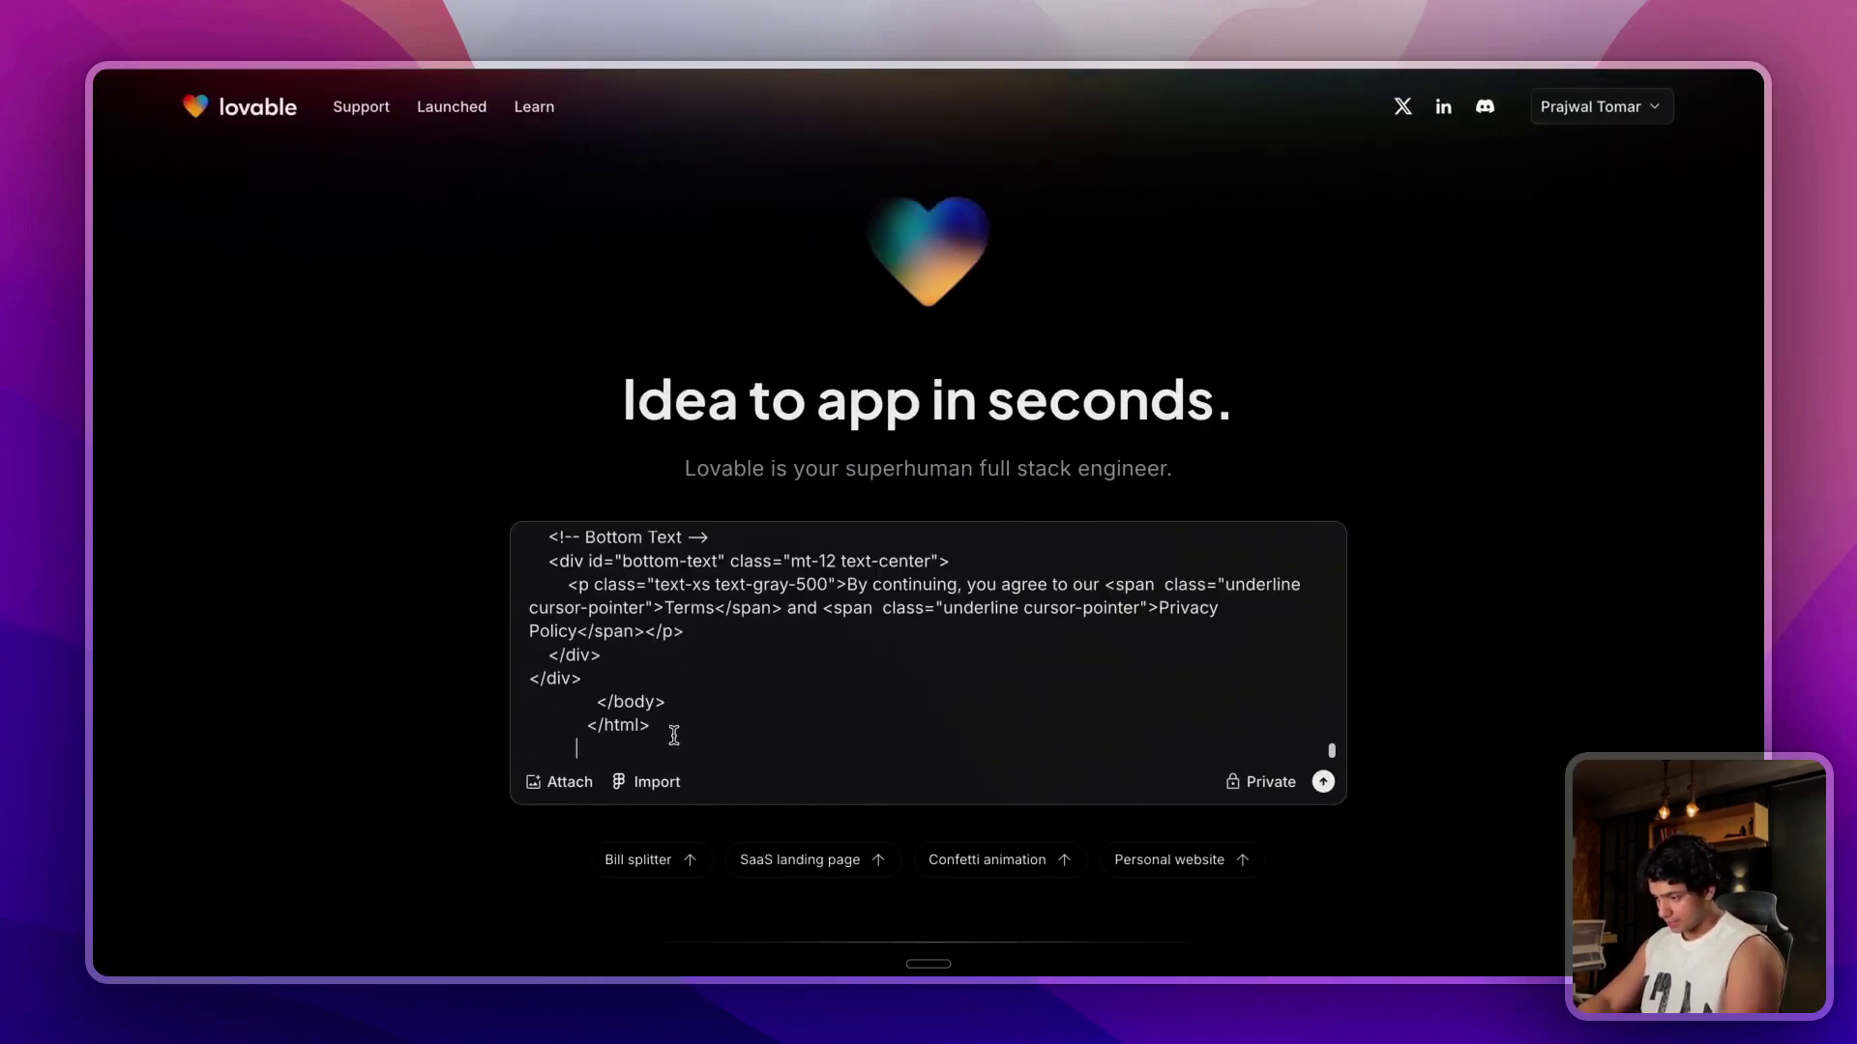
key(ctrl+Right)
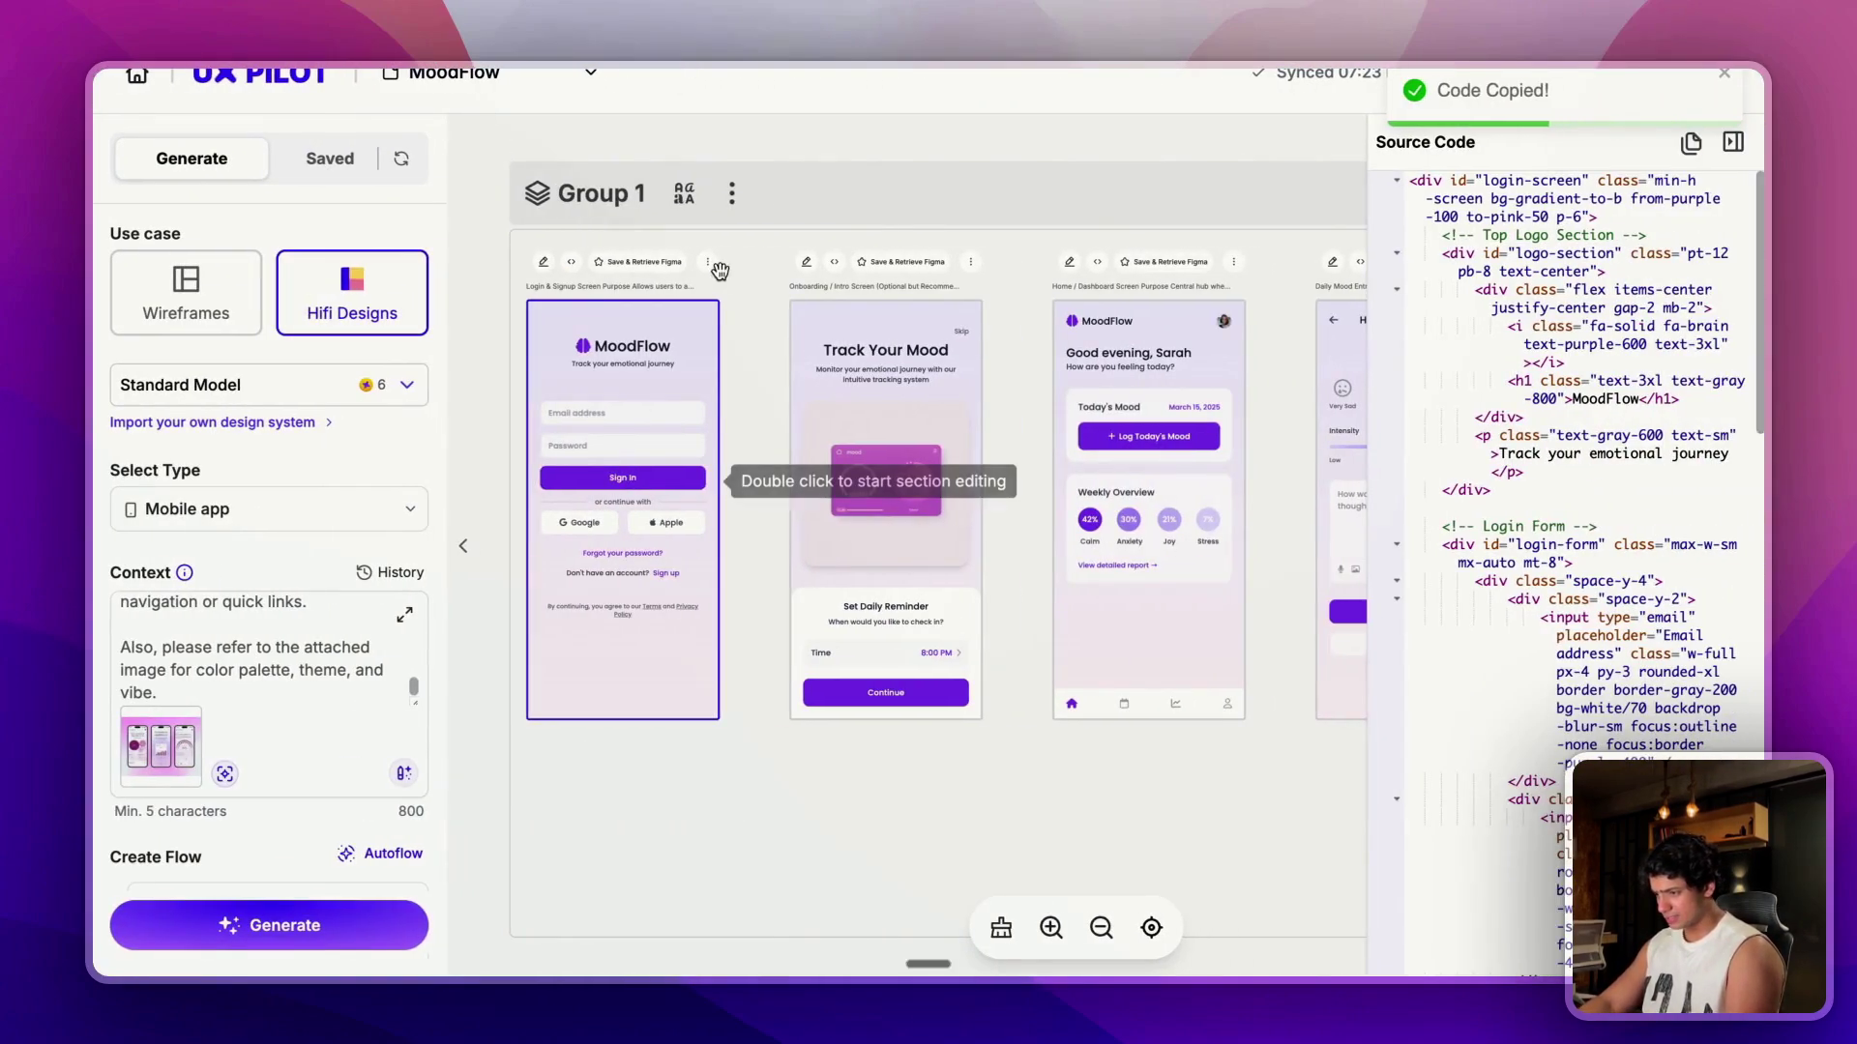
click(708, 262)
click(748, 375)
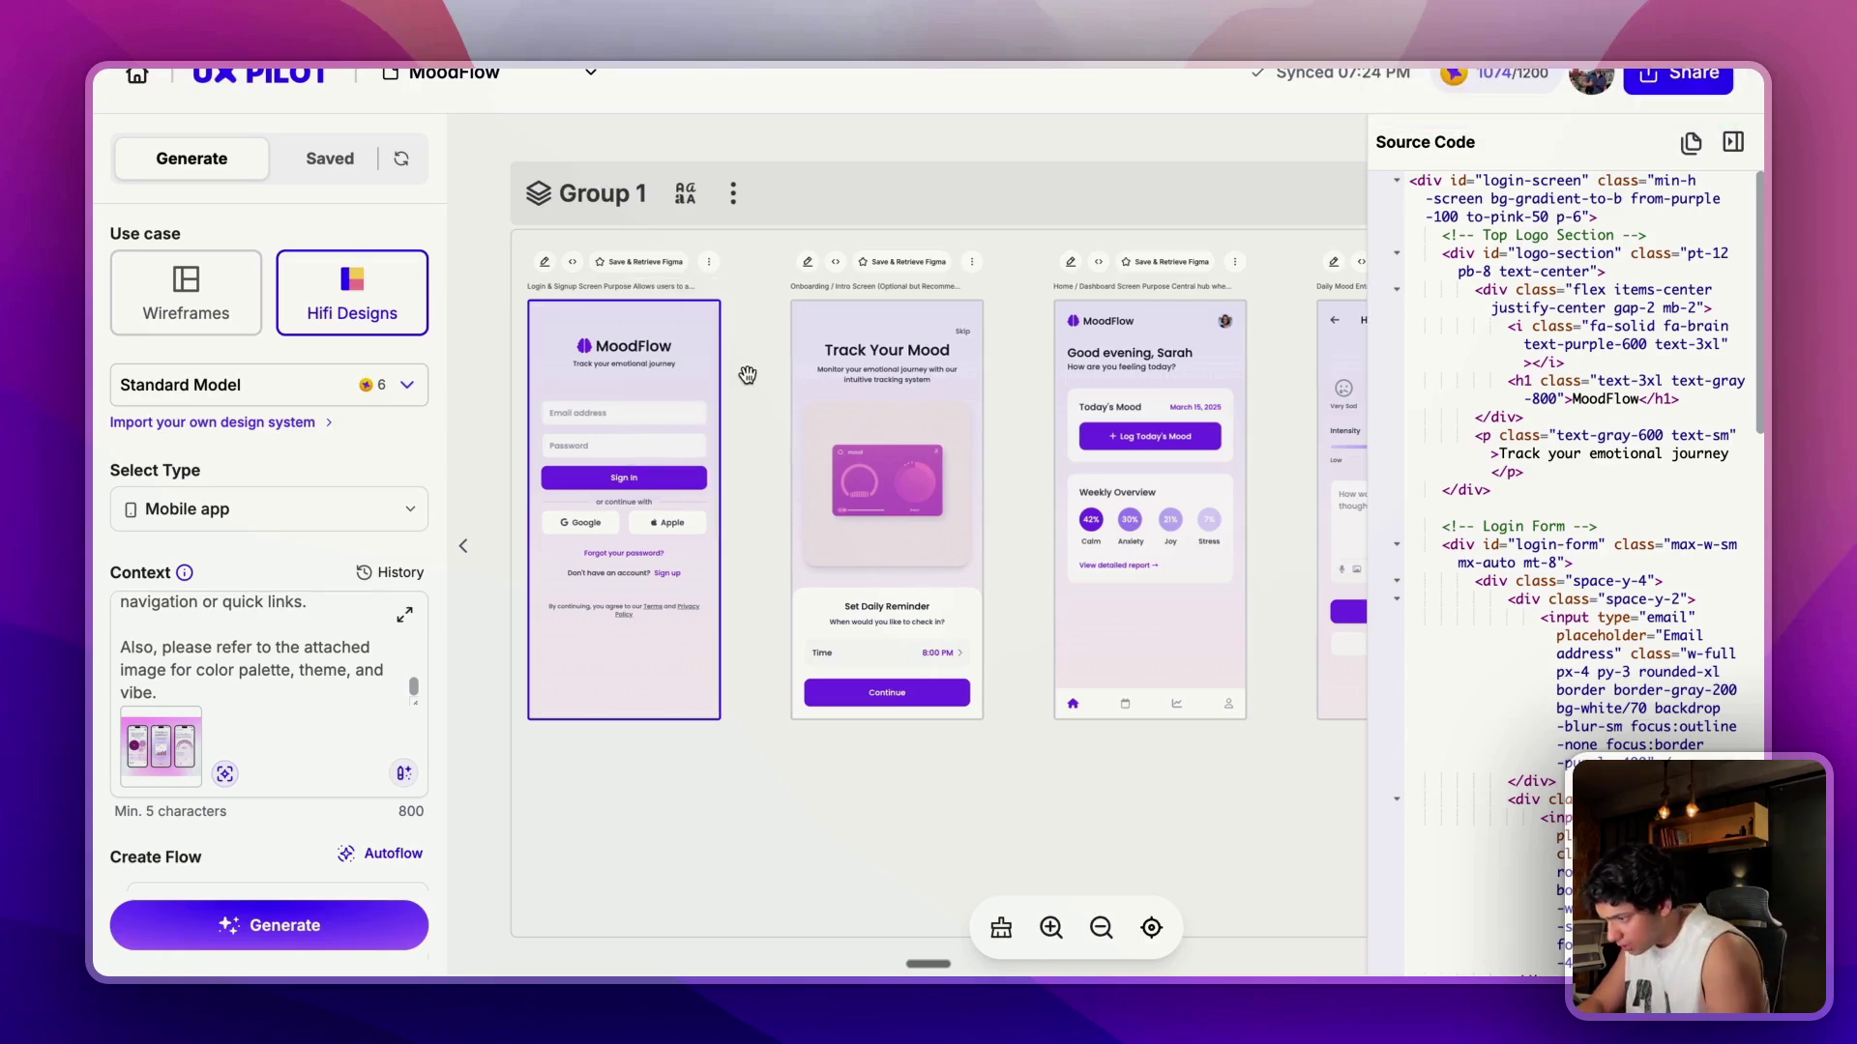
scroll(747, 438, up, 5)
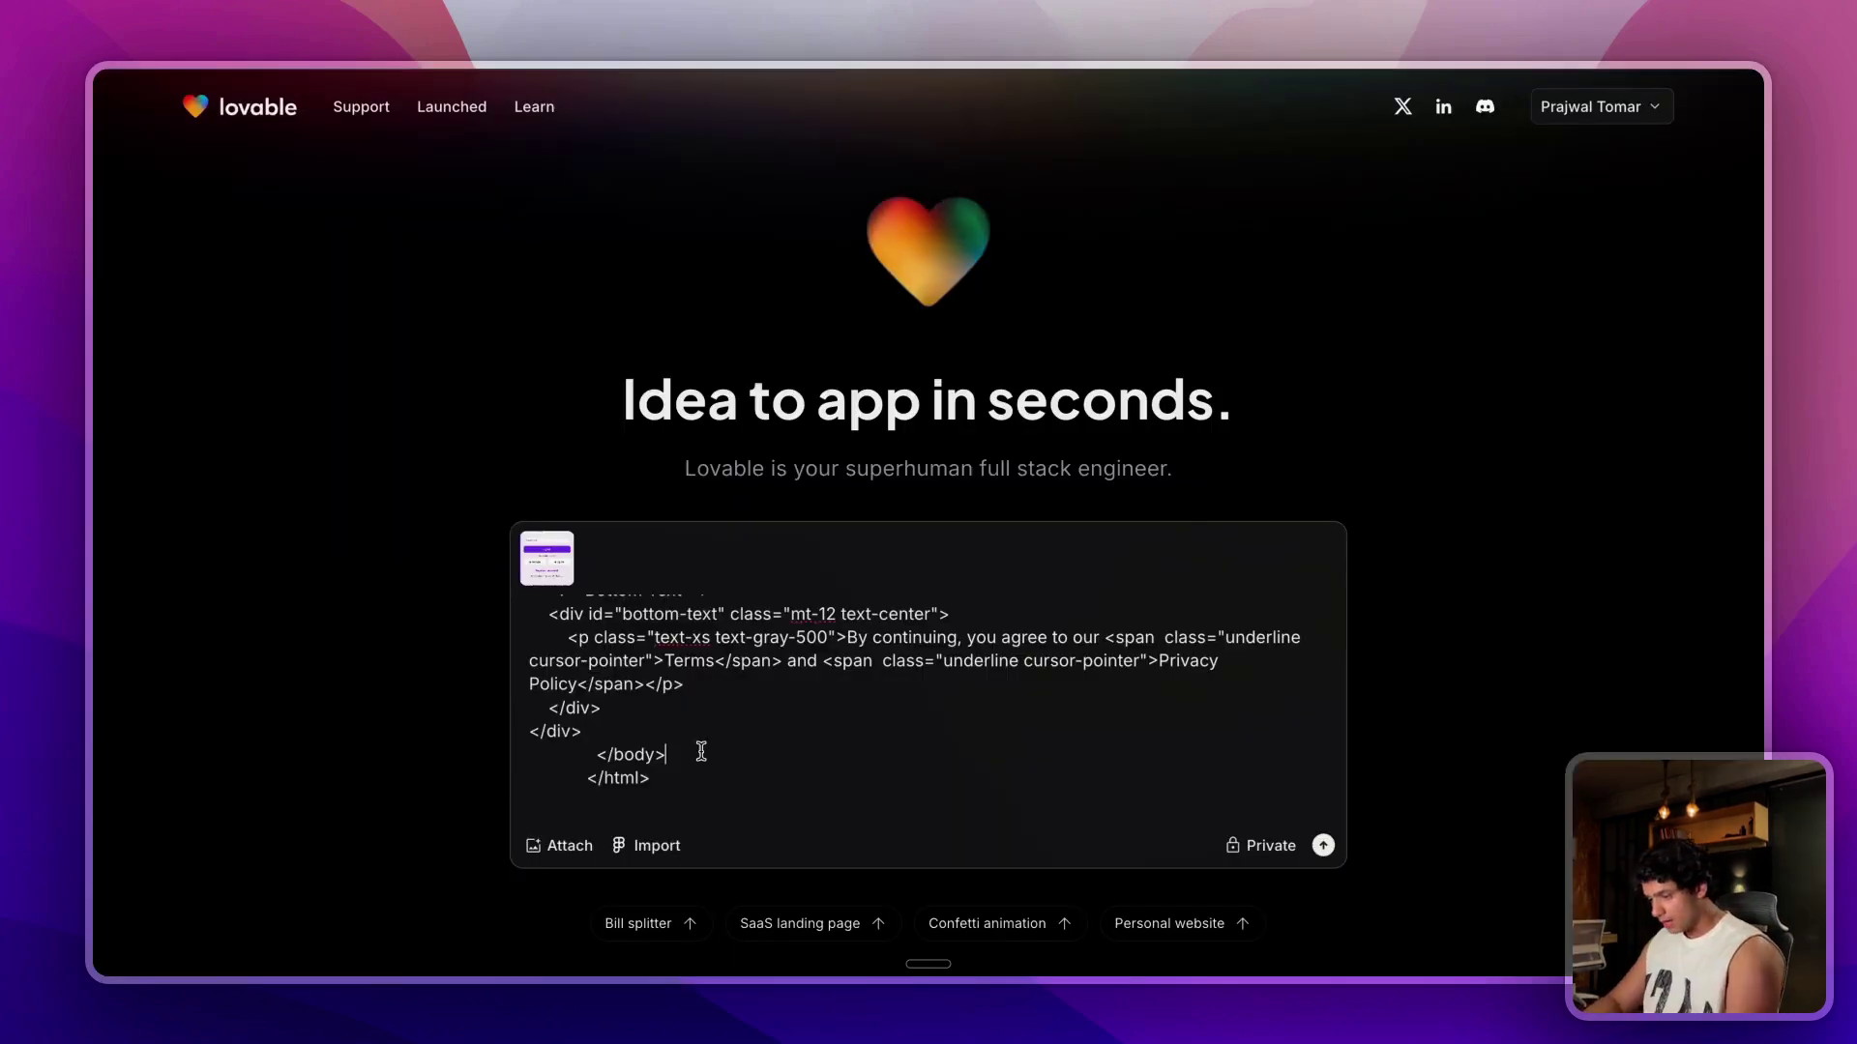
Generate the MoodFlow login page in Lovable and test its Email and Password fields in the preview.
key(Return)
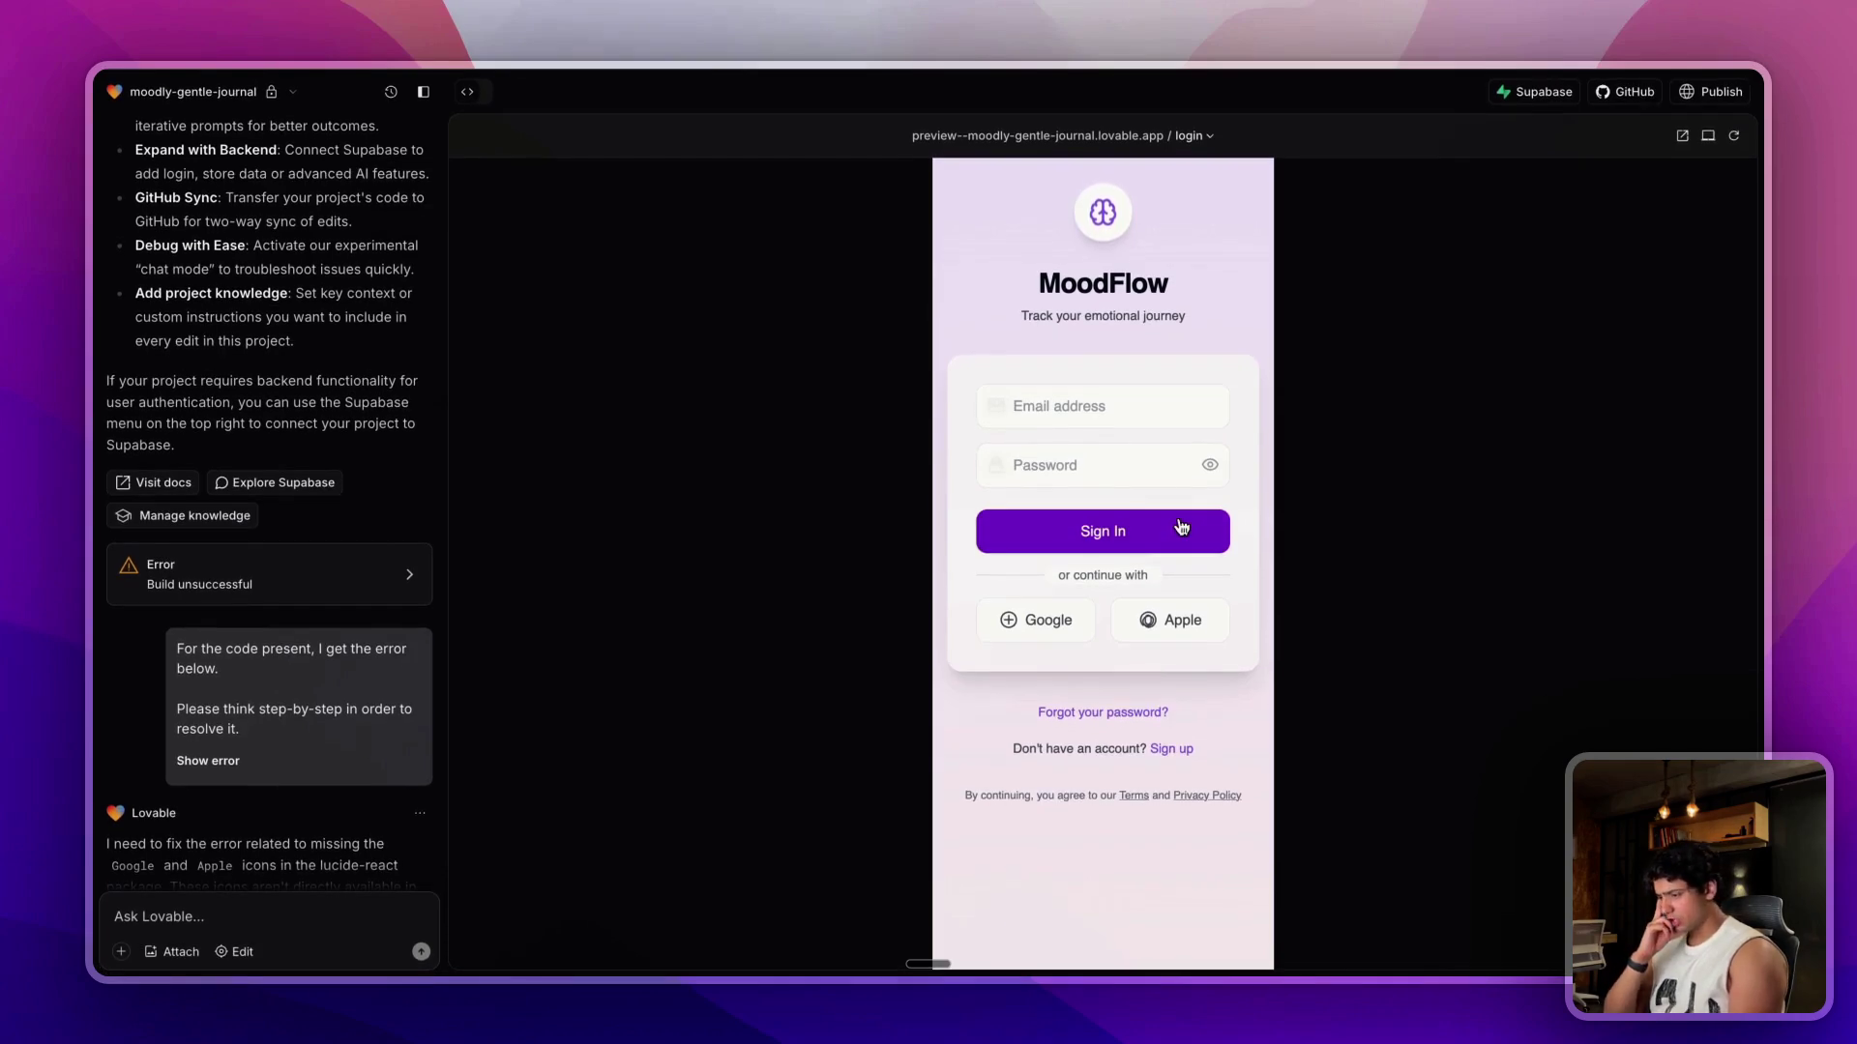
click(1119, 412)
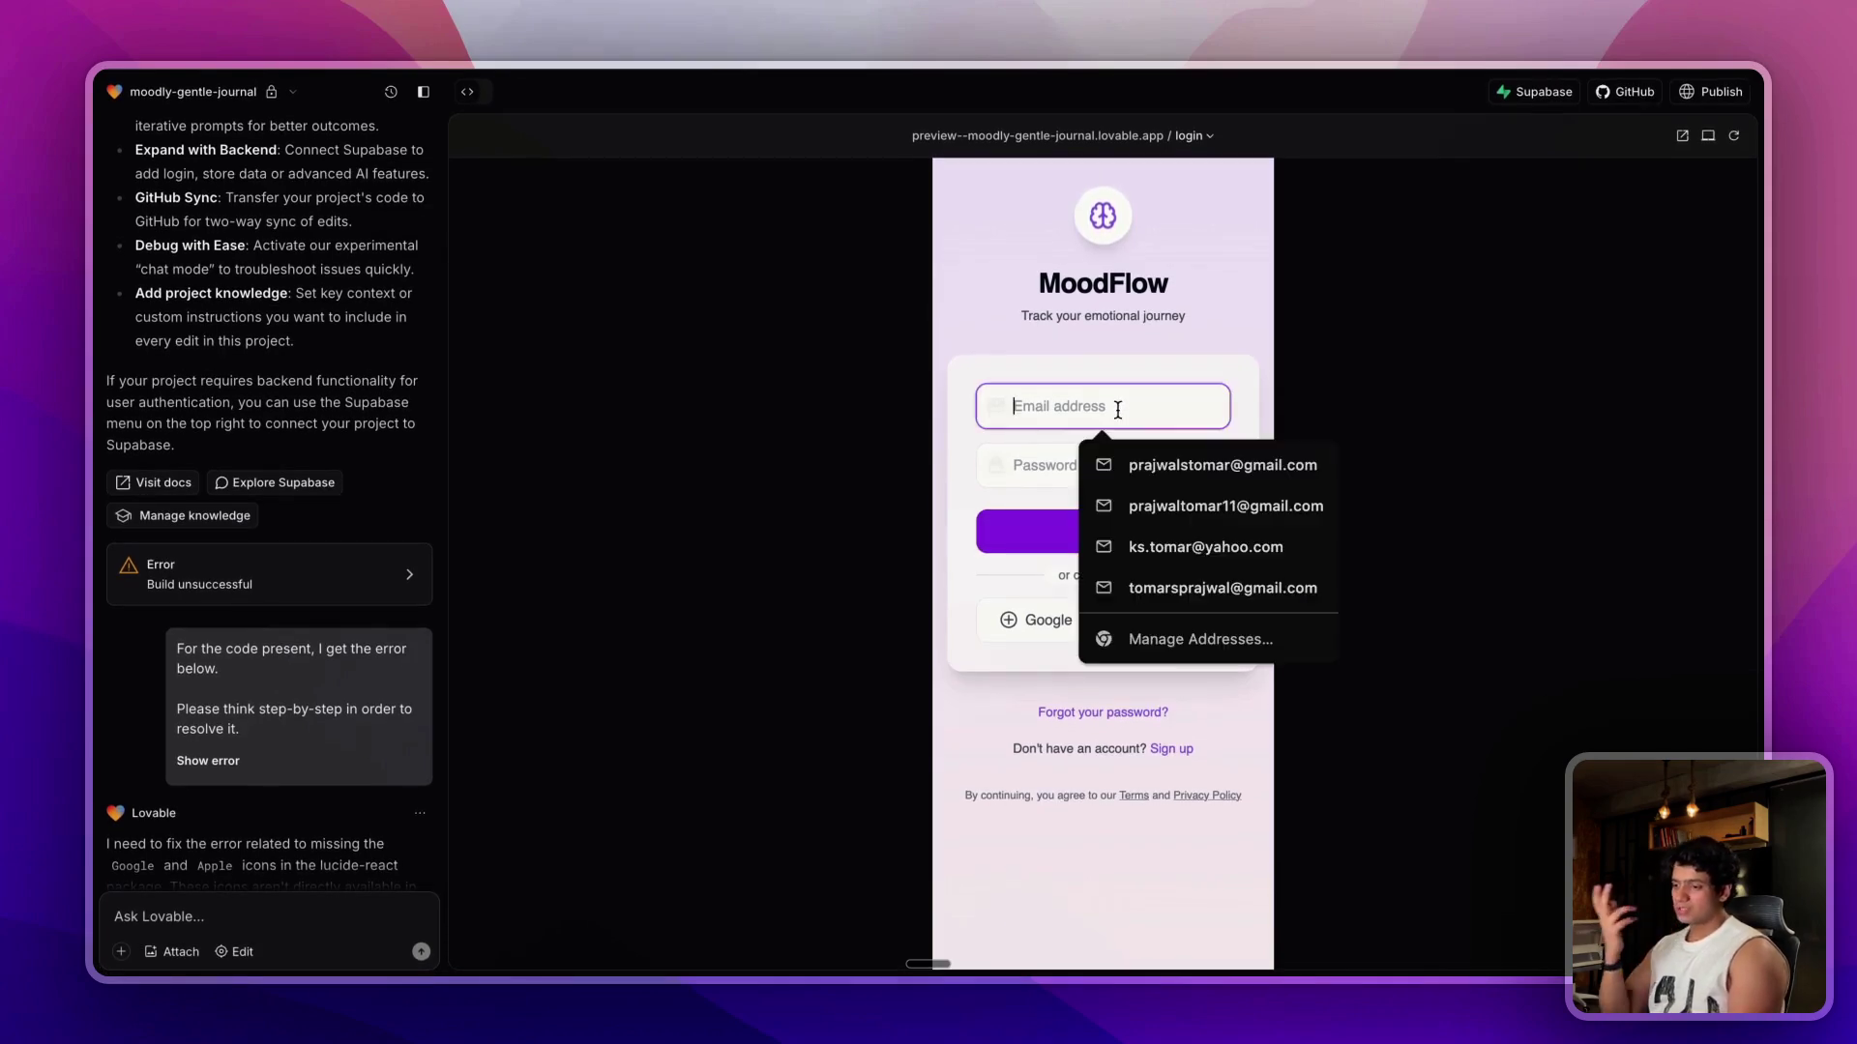
click(1038, 467)
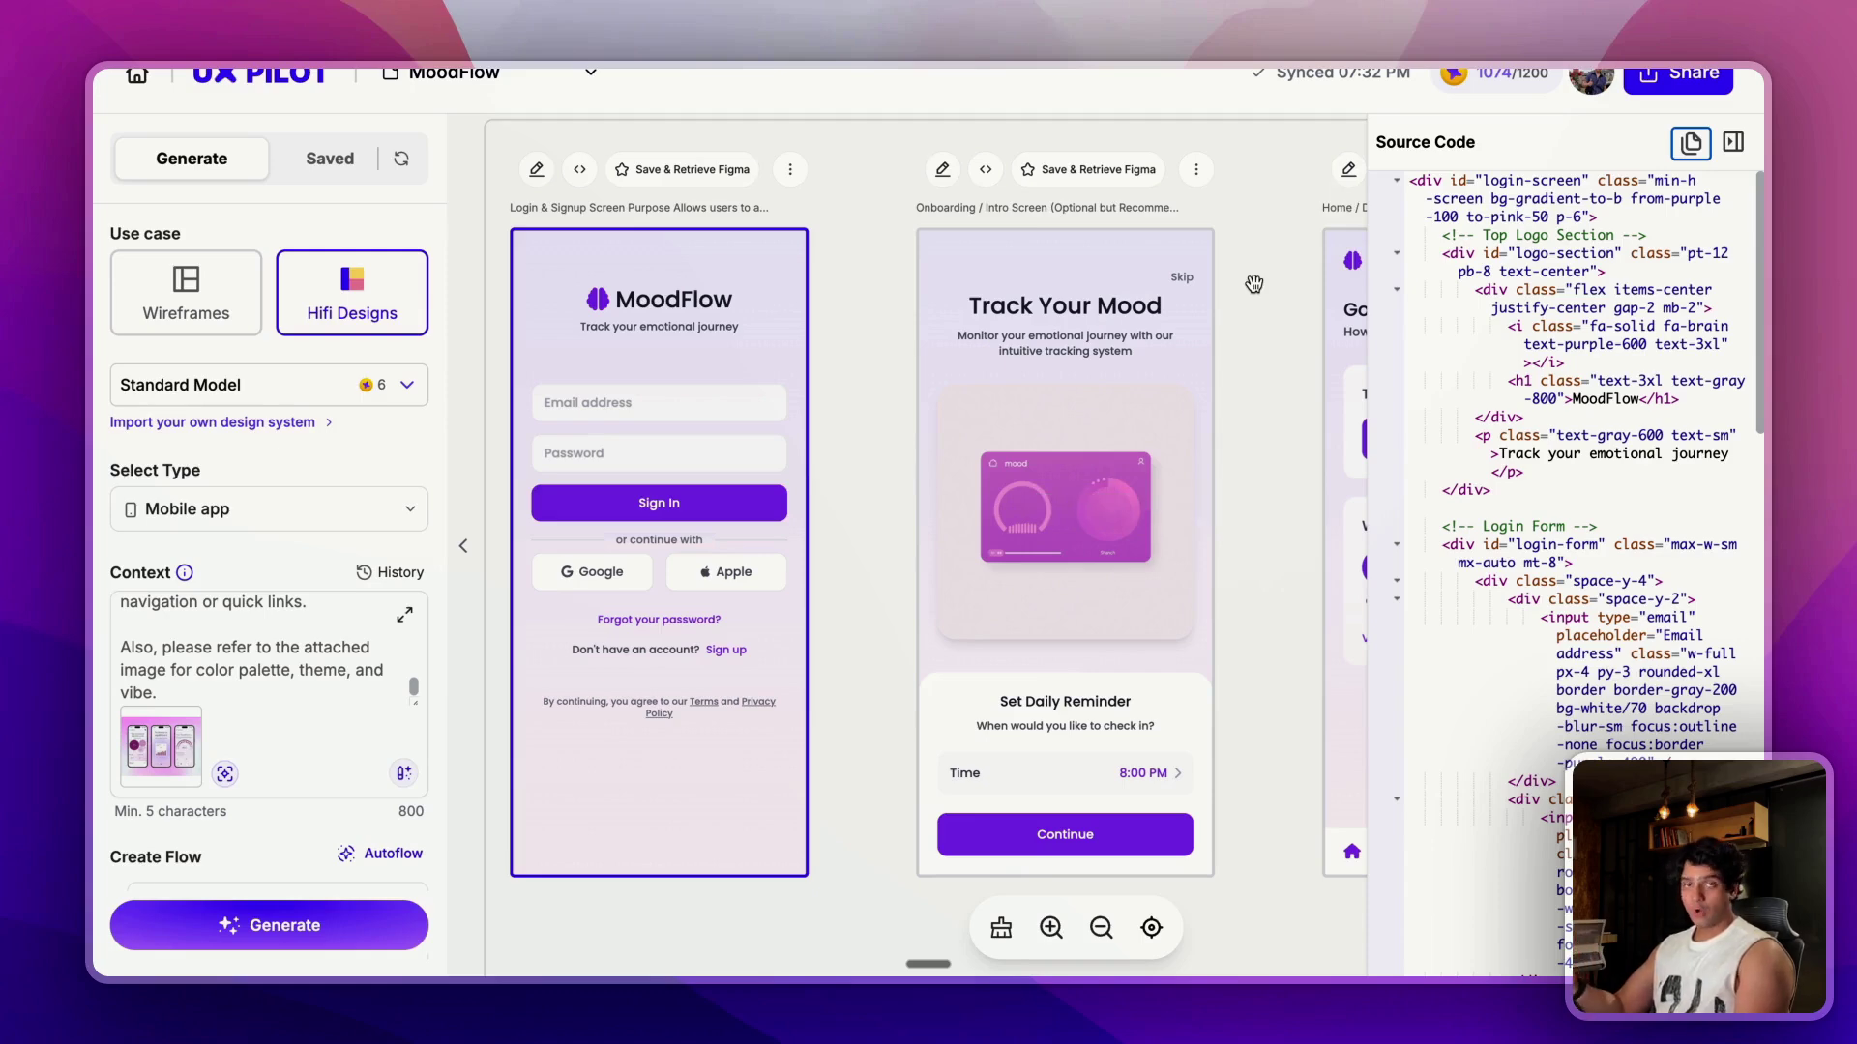
Copy the Login & Signup screen's HTML source code again and dismiss the 'Code Copied!' notice.
scroll(1260, 353, down, 2)
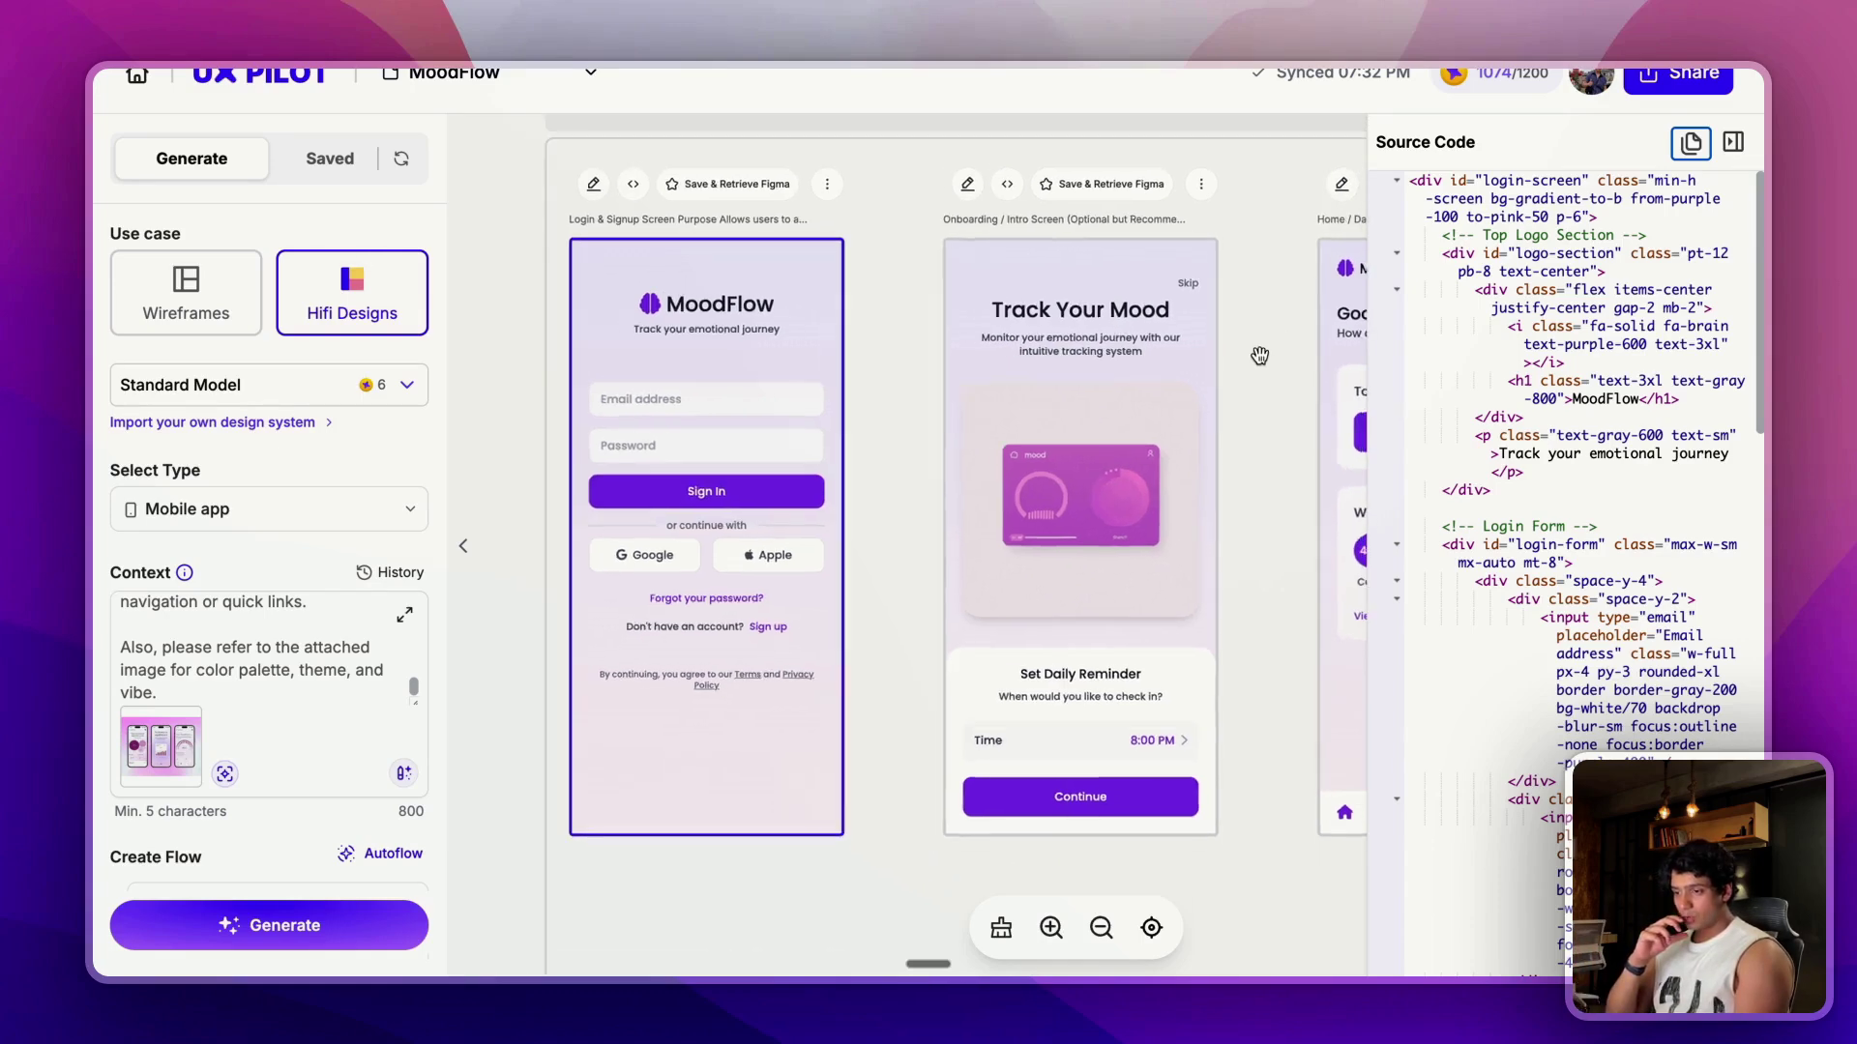
click(1687, 130)
click(1726, 79)
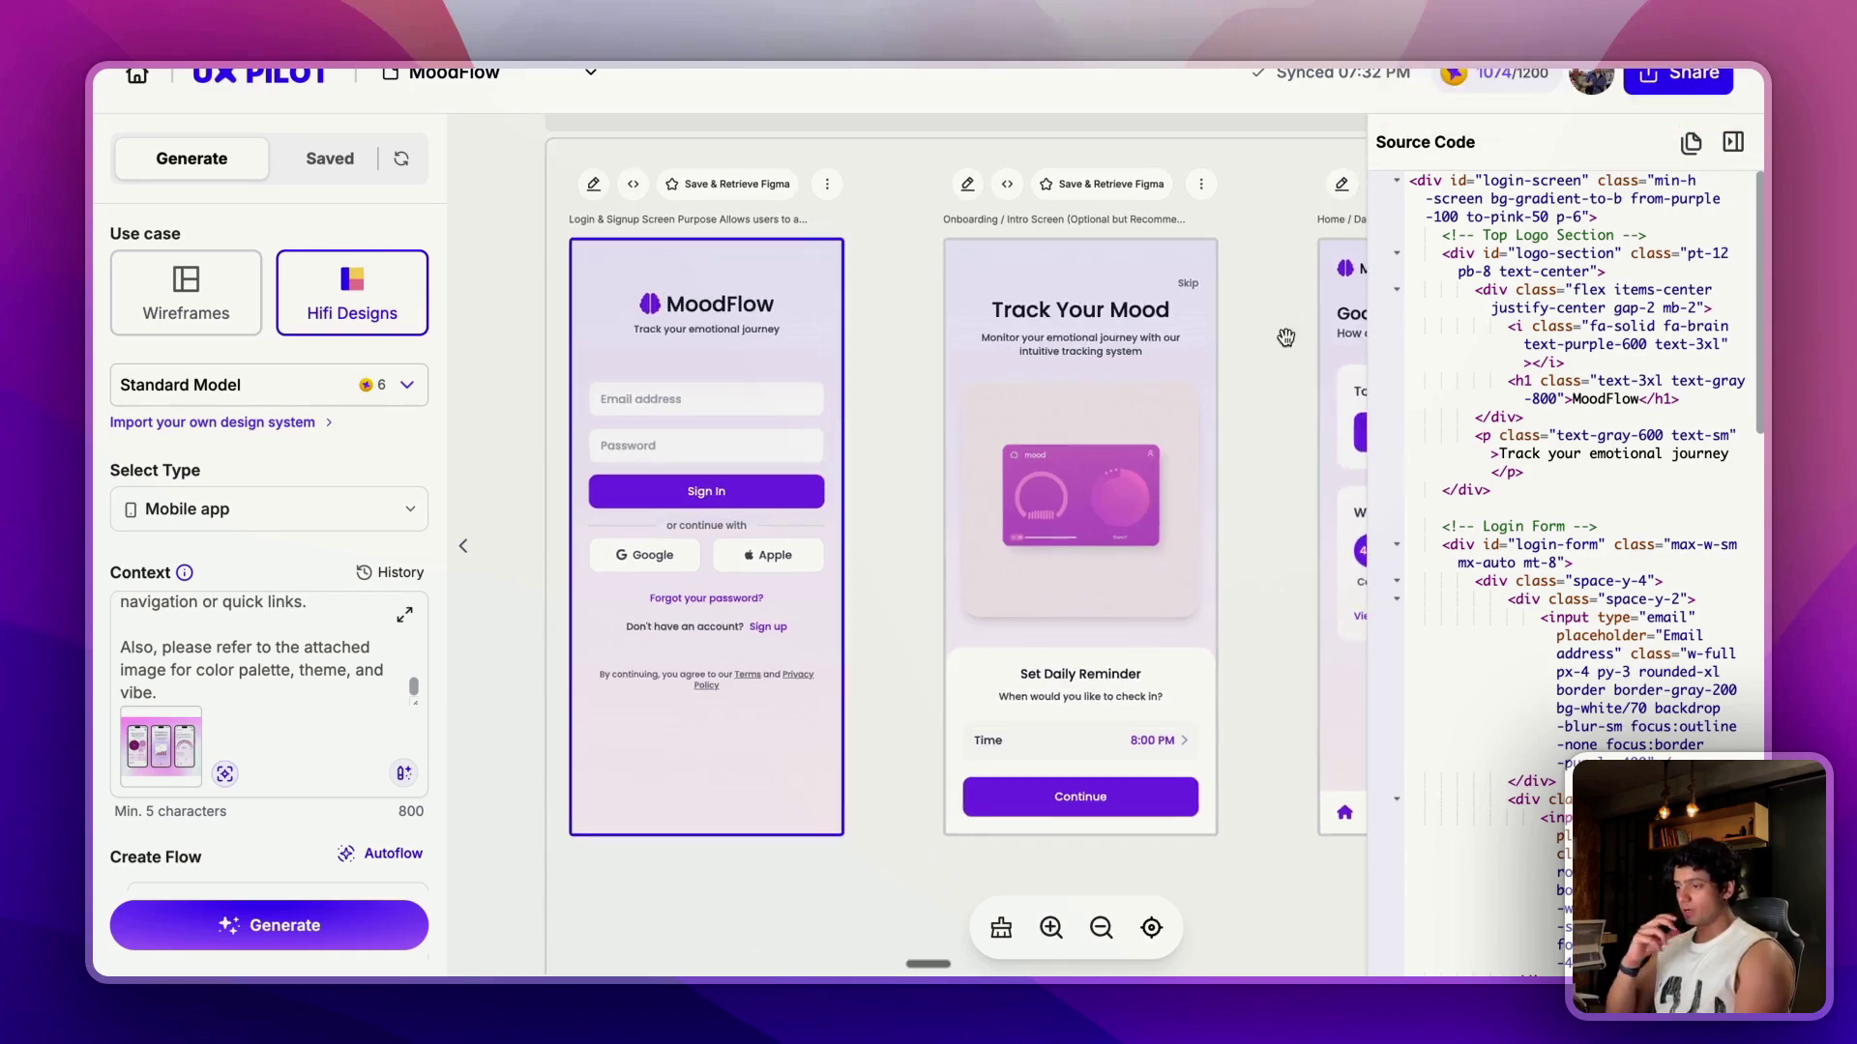
scroll(1272, 434, up, 1)
scroll(1272, 435, down, 1)
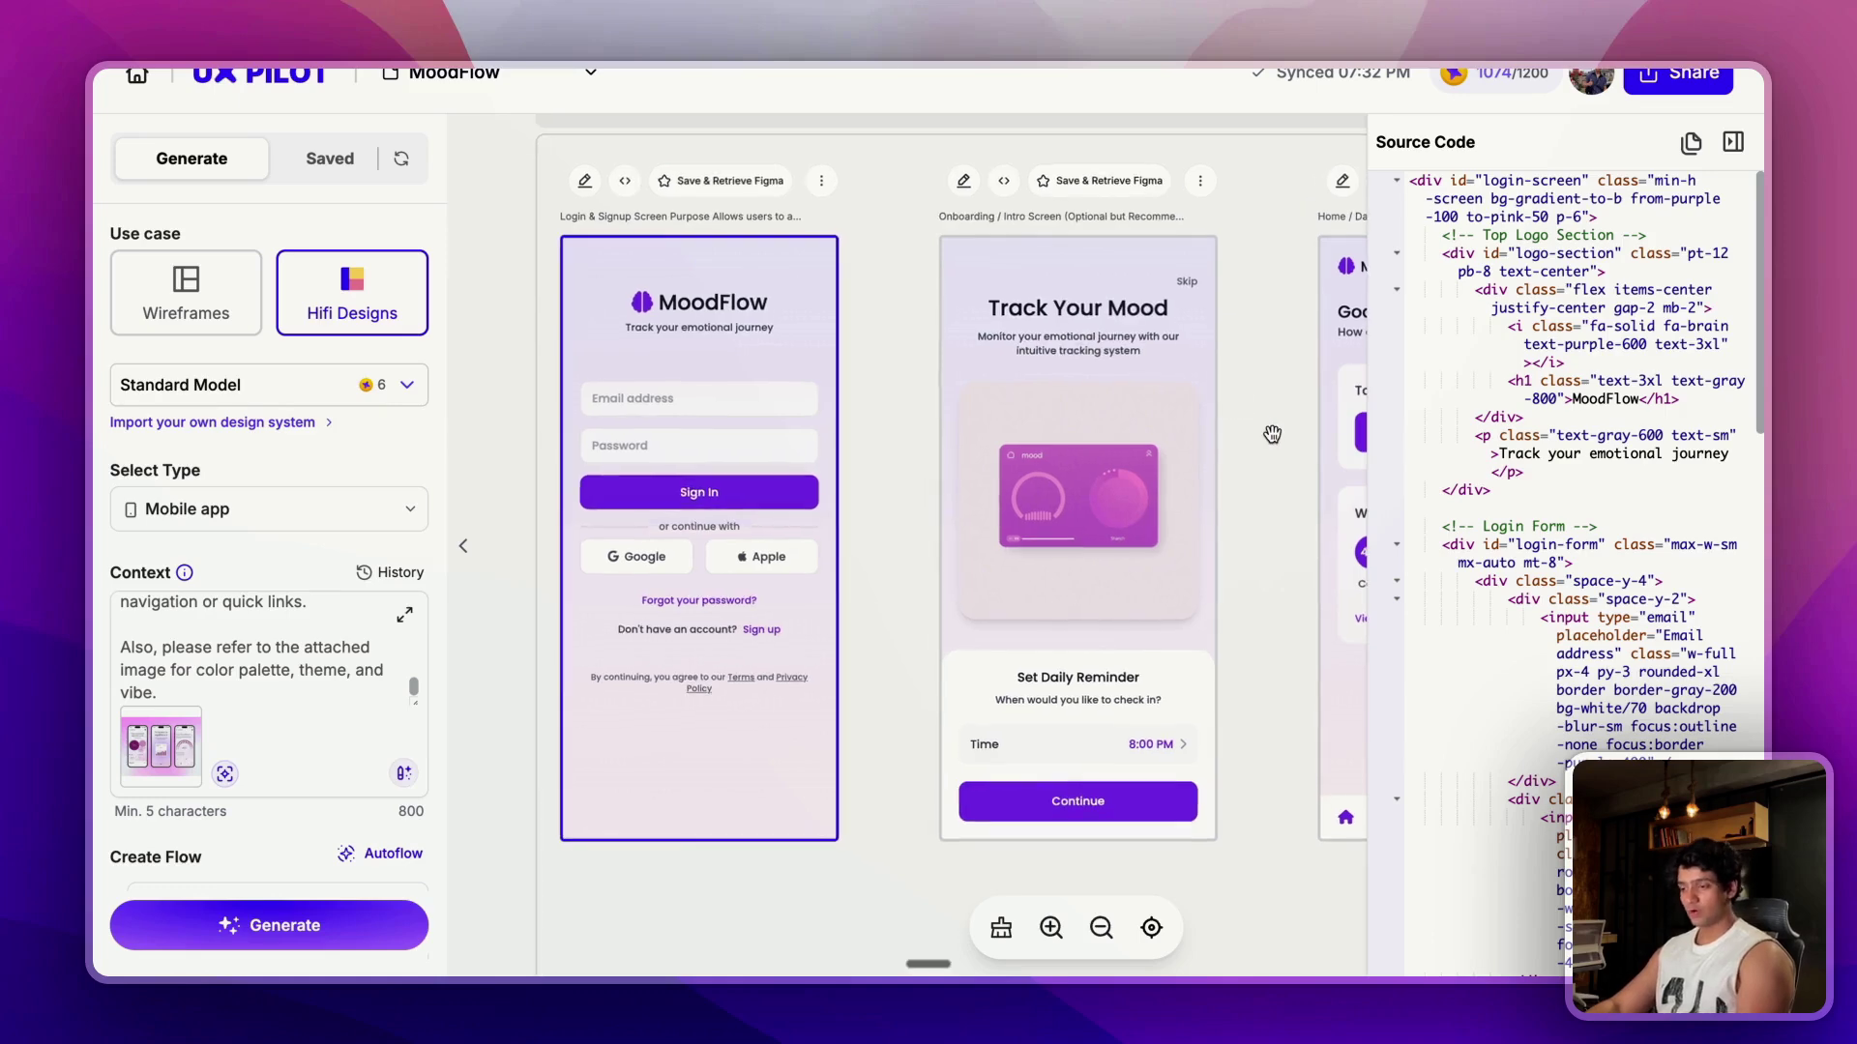